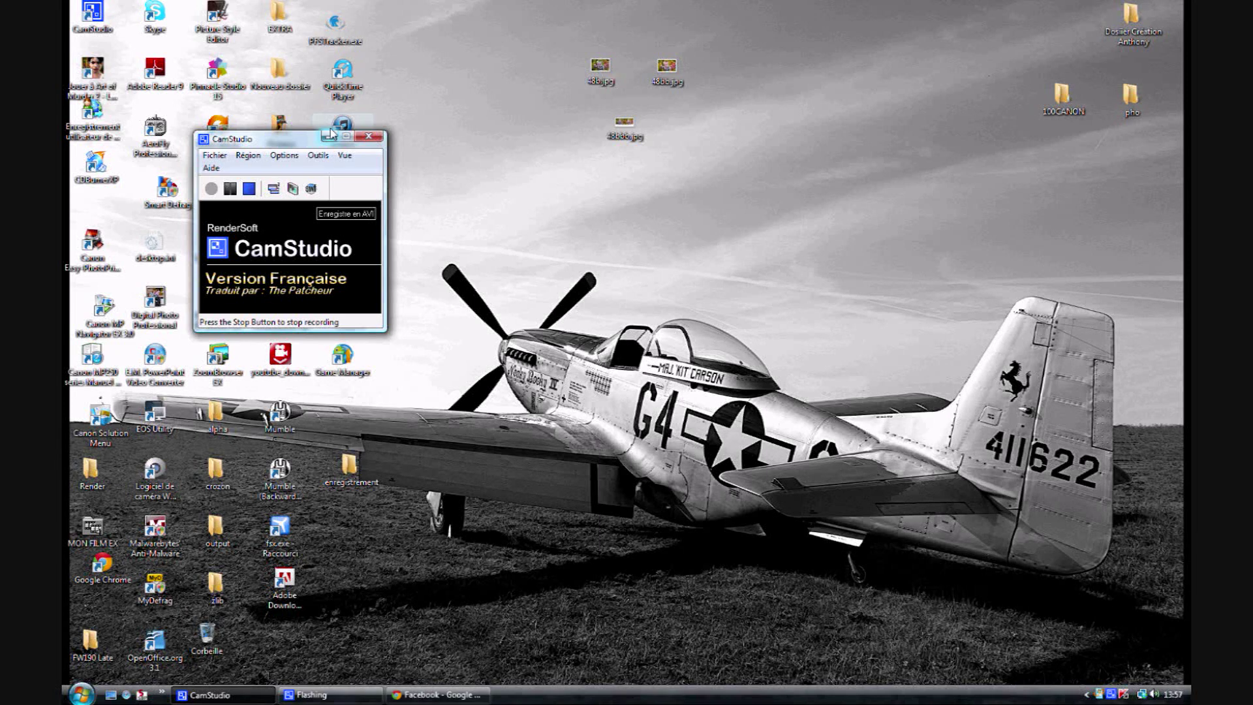
Bring up Chrome, look at the 01net GIMP download page, then minimize it
{"action": "left_click", "coordinate": [311, 696]}
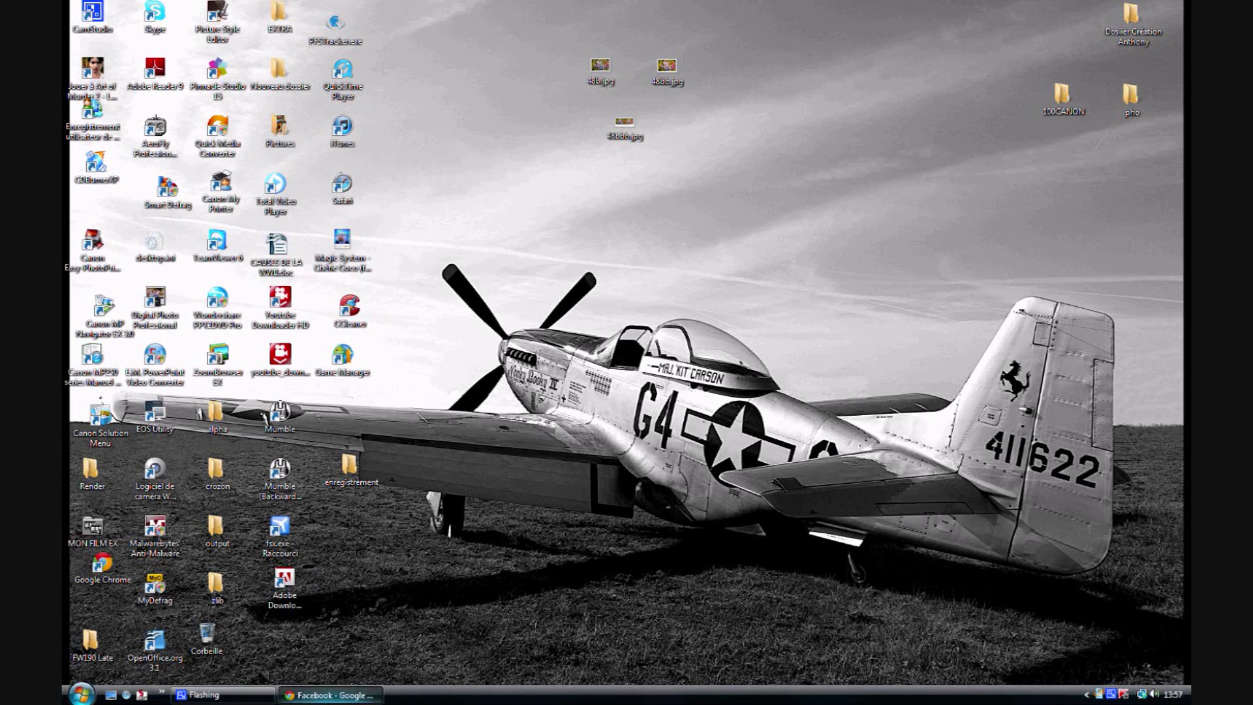
{"action": "left_click", "coordinate": [252, 9]}
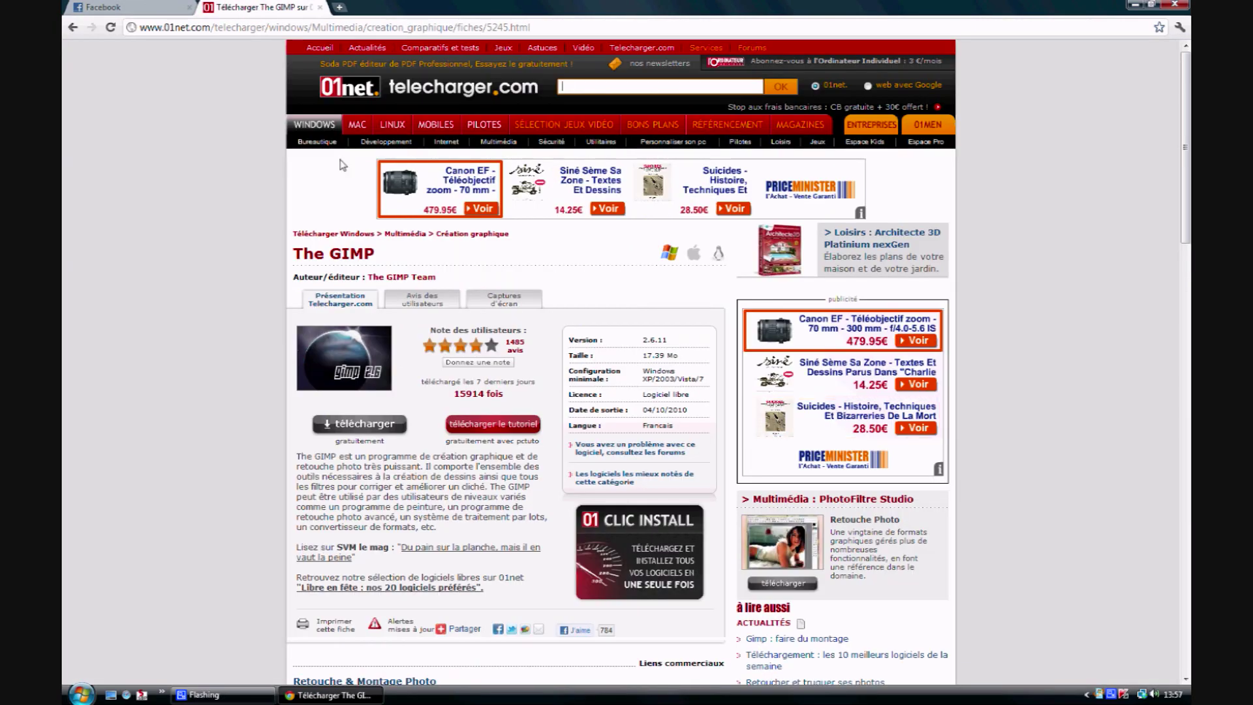
{"action": "left_click", "coordinate": [326, 695]}
Preview the toddler photo 48b.jpg with Aperçu
{"action": "right_click", "coordinate": [598, 67]}
{"action": "left_click", "coordinate": [633, 106]}
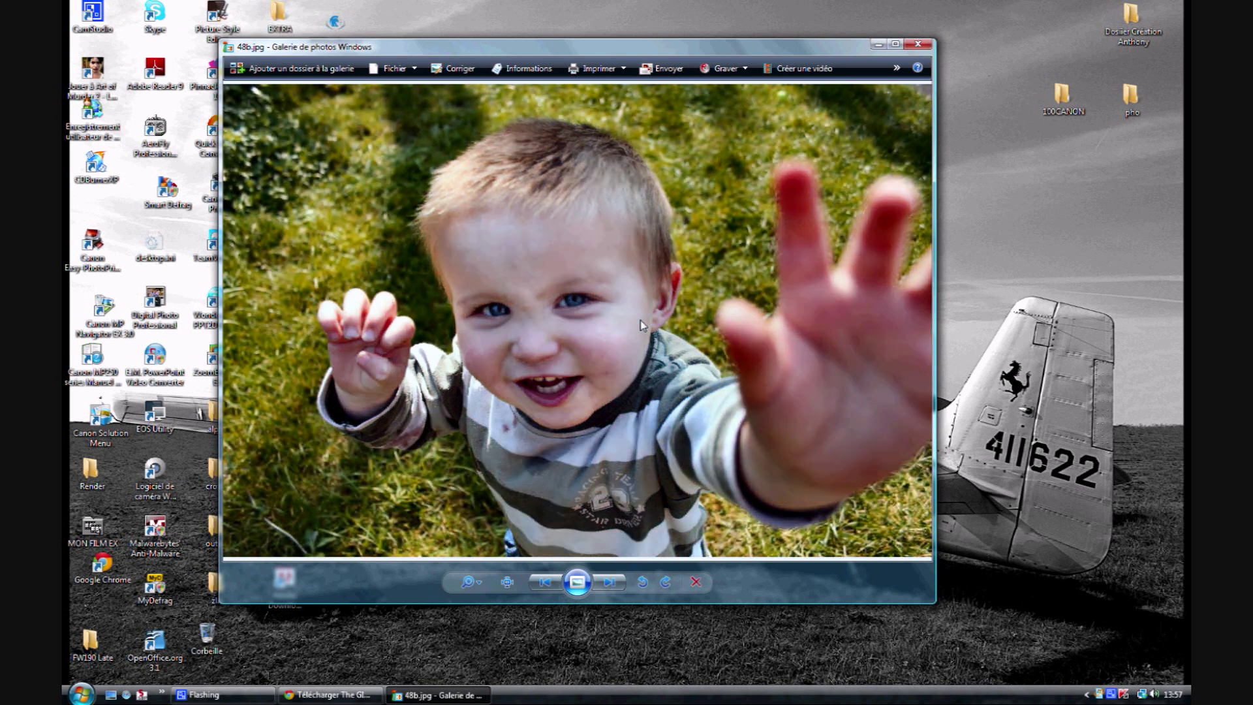
{"action": "left_click", "coordinate": [437, 694]}
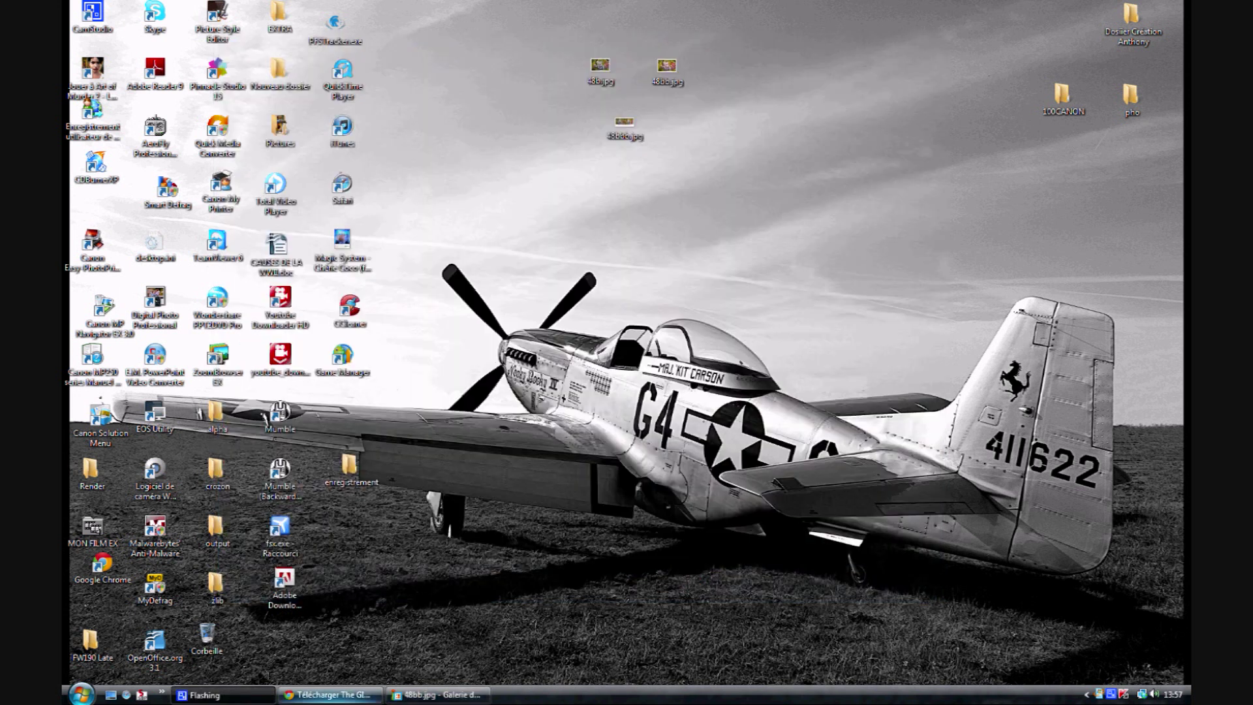
Return to the GIMP download page and highlight the supported Windows versions and release date
{"action": "left_click", "coordinate": [338, 698]}
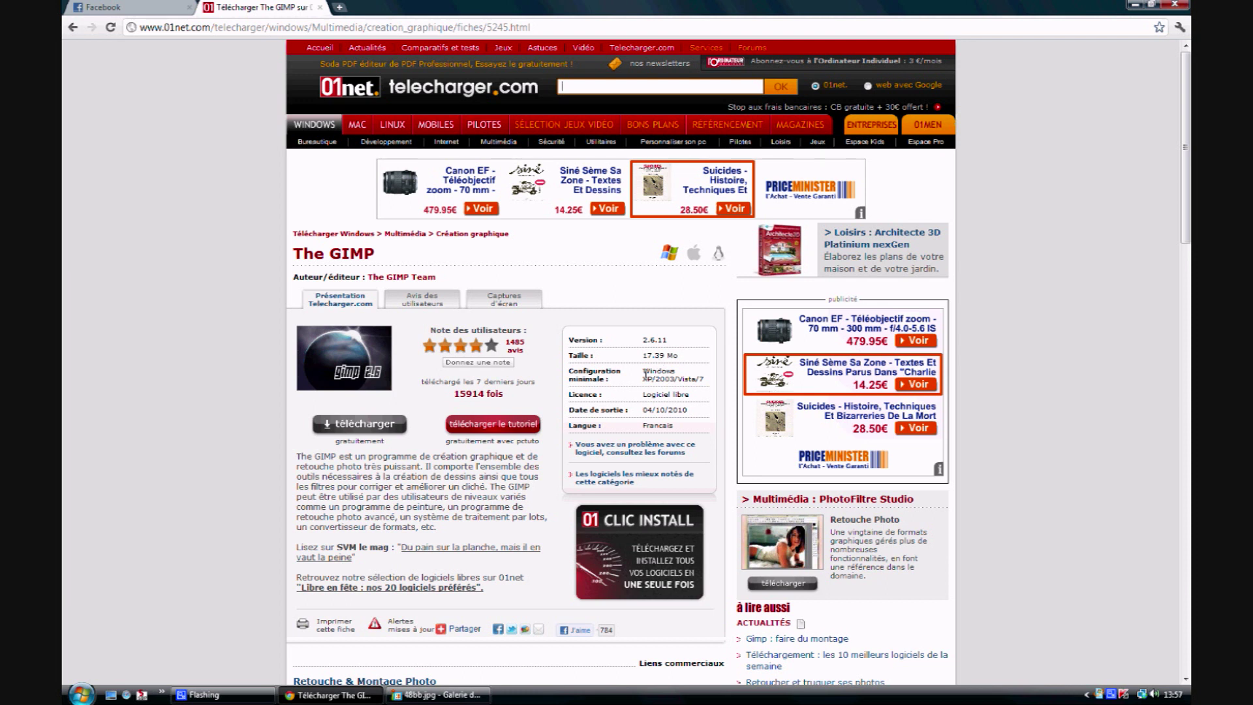
{"action": "left_click_drag", "start_coordinate": [645, 374], "coordinate": [706, 384]}
{"action": "scroll", "coordinate": [649, 394], "scroll_direction": "down", "scroll_amount": 1}
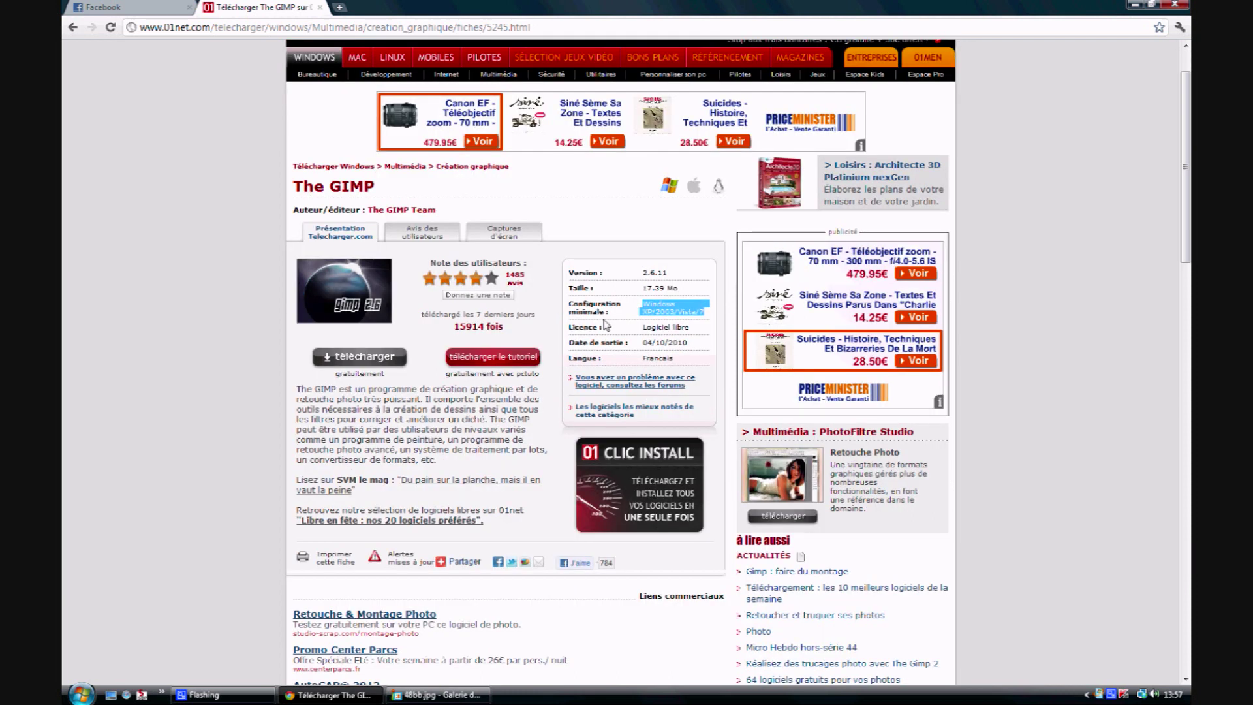
{"action": "left_click_drag", "start_coordinate": [689, 342], "coordinate": [647, 343]}
{"action": "left_click", "coordinate": [677, 342]}
{"action": "scroll", "coordinate": [513, 398], "scroll_direction": "up", "scroll_amount": 1}
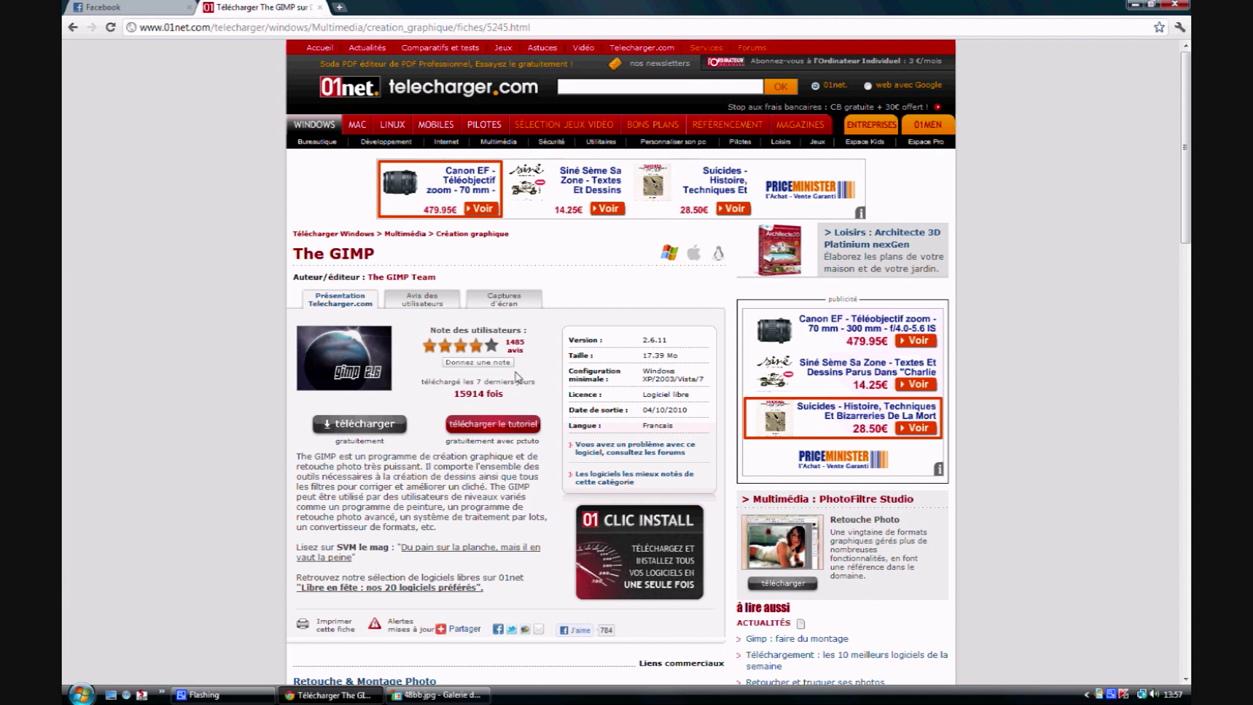
Close the GIMP tab, move 48bbb.jpg beside the other photos, and open Task Manager
{"action": "left_click", "coordinate": [319, 7]}
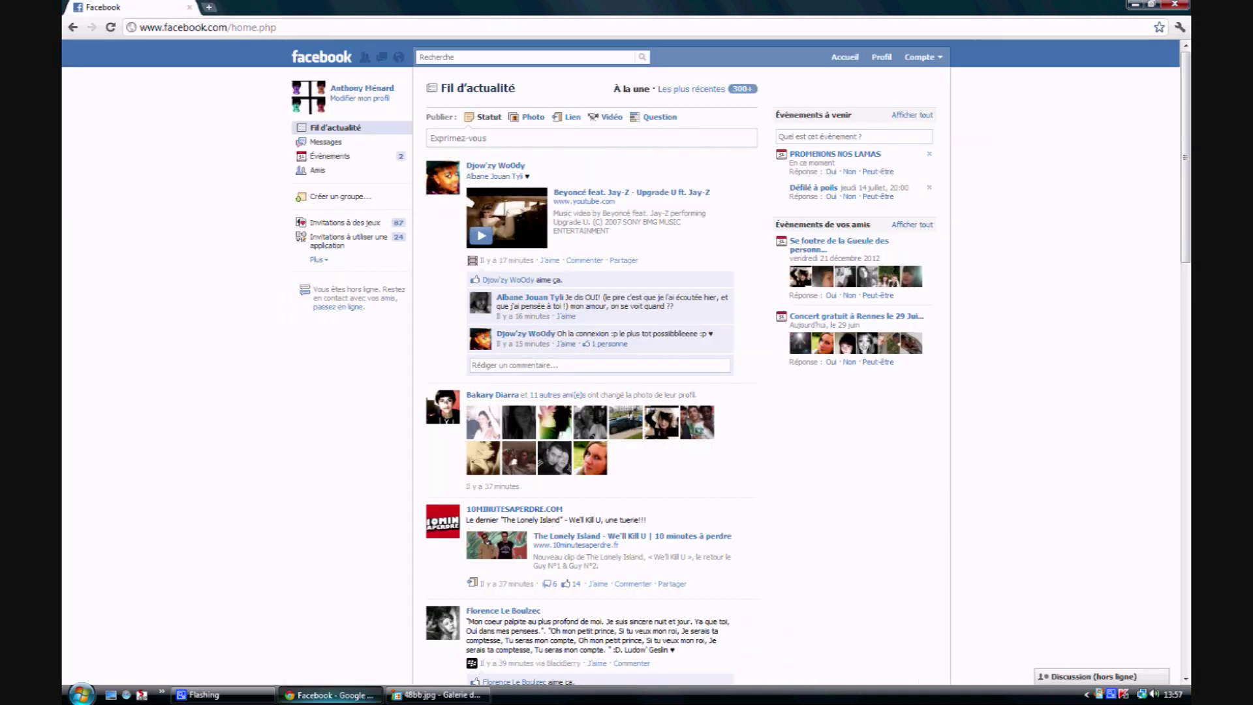
{"action": "left_click", "coordinate": [331, 696]}
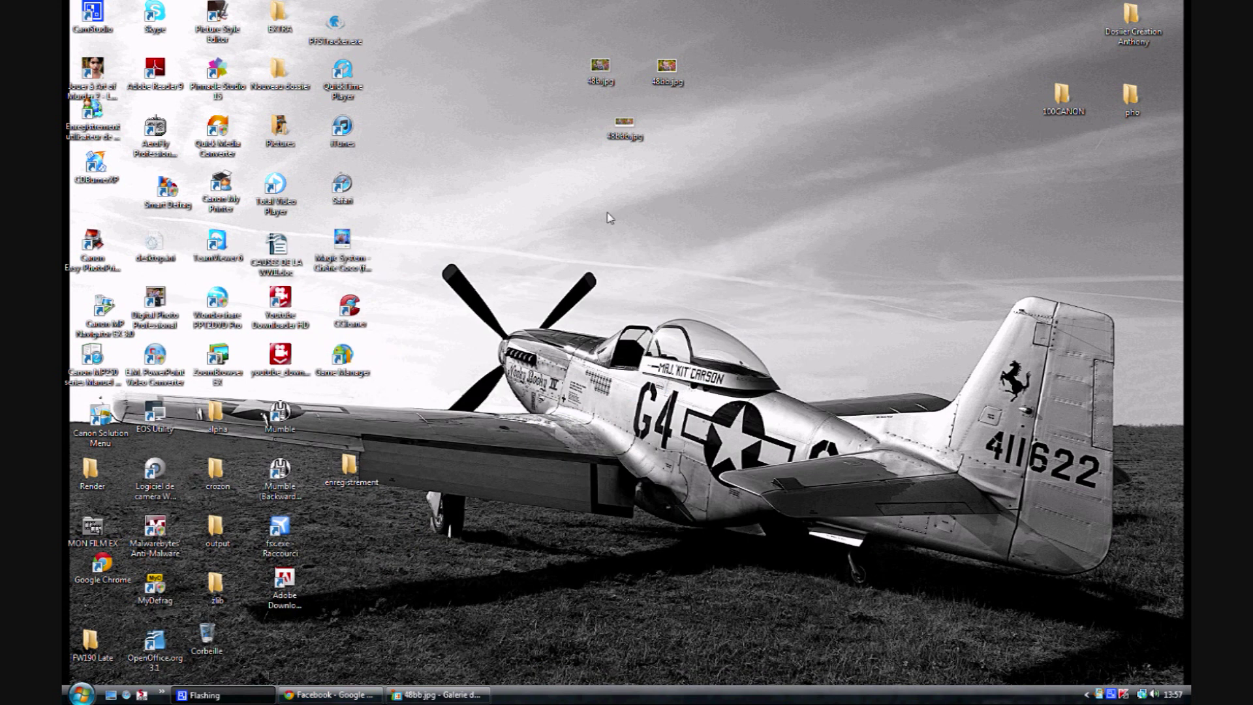
{"action": "left_click_drag", "start_coordinate": [624, 125], "coordinate": [753, 63]}
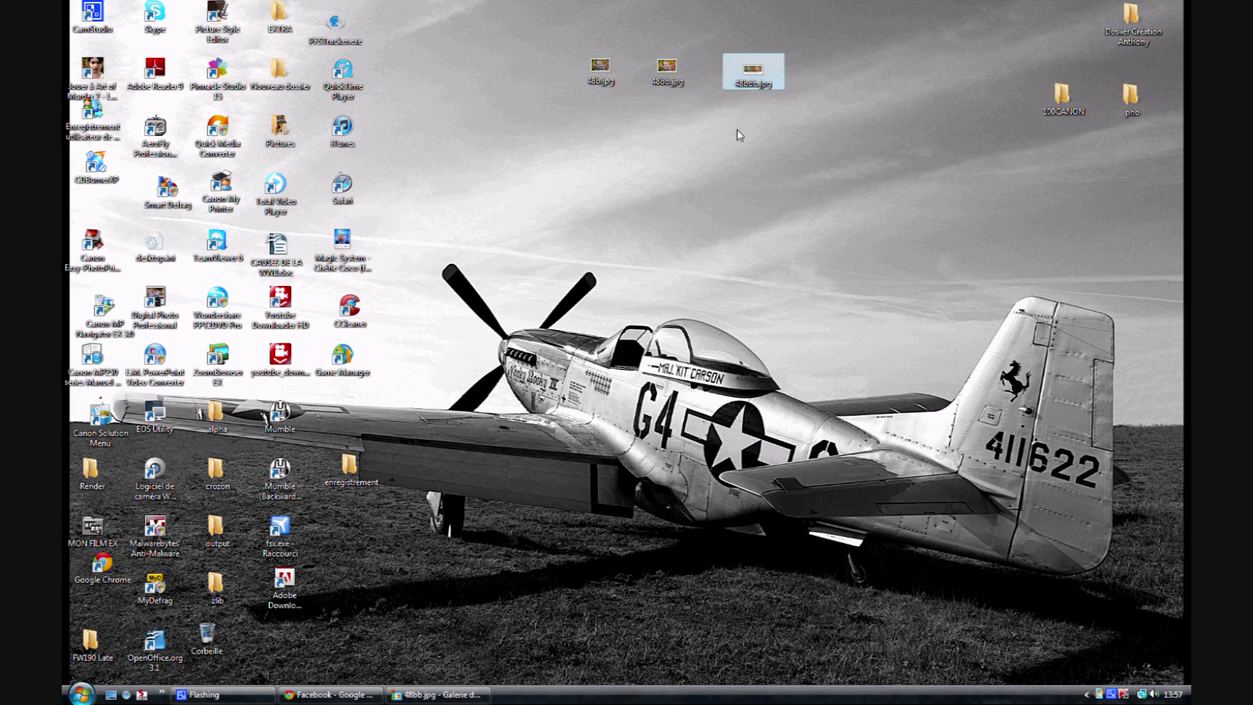
{"action": "left_click", "coordinate": [702, 233]}
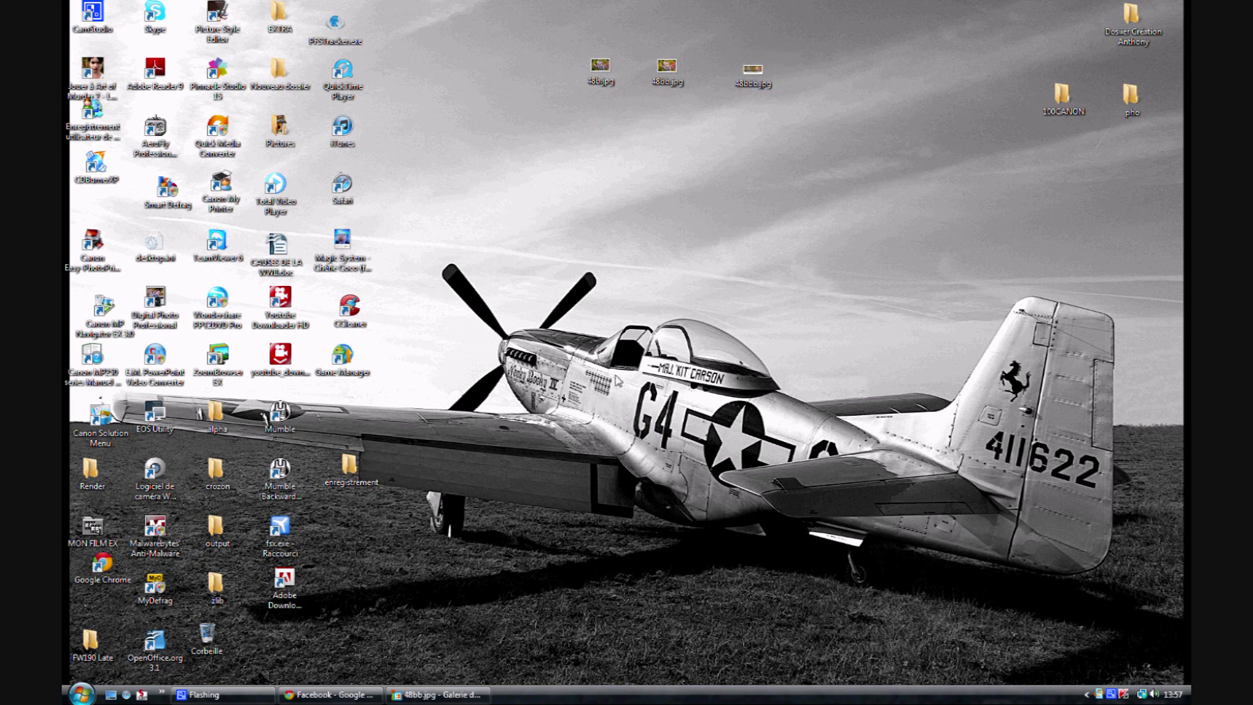
{"action": "key", "text": "ctrl+shift+Escape"}
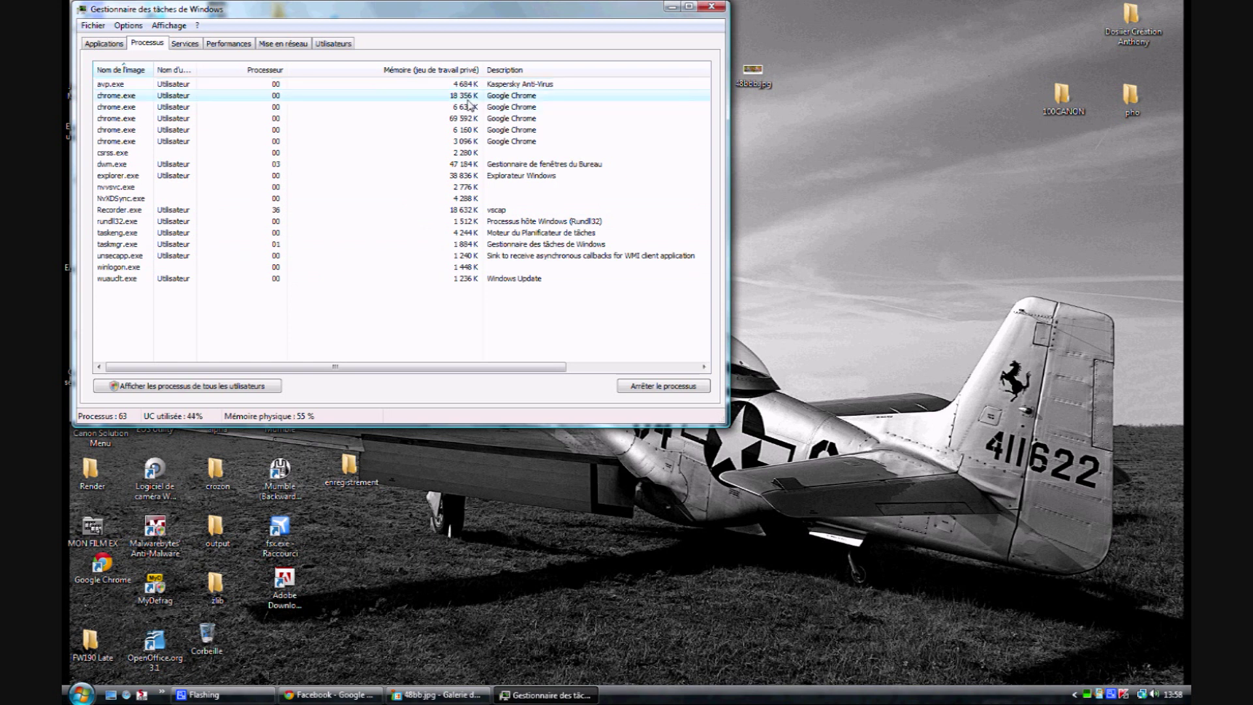
Check a chrome.exe process and the Applications list, then close Task Manager and launch GIMP 2
{"action": "left_click", "coordinate": [448, 130]}
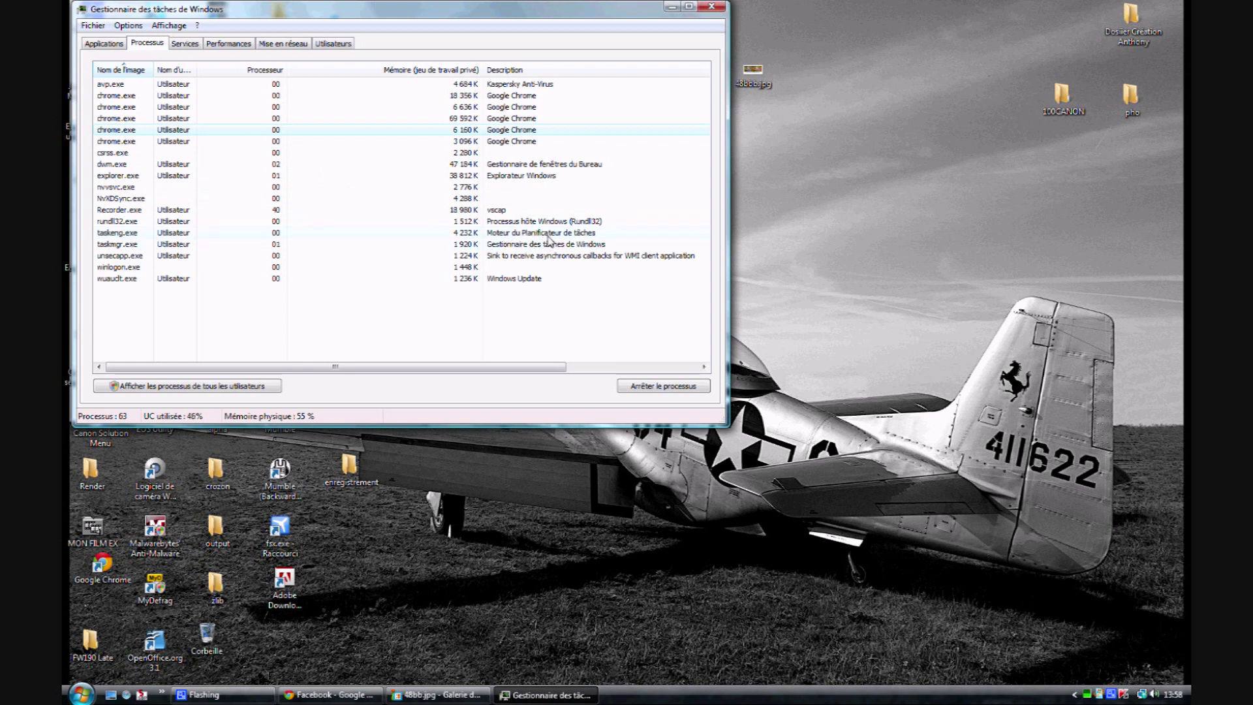
{"action": "left_click", "coordinate": [104, 43]}
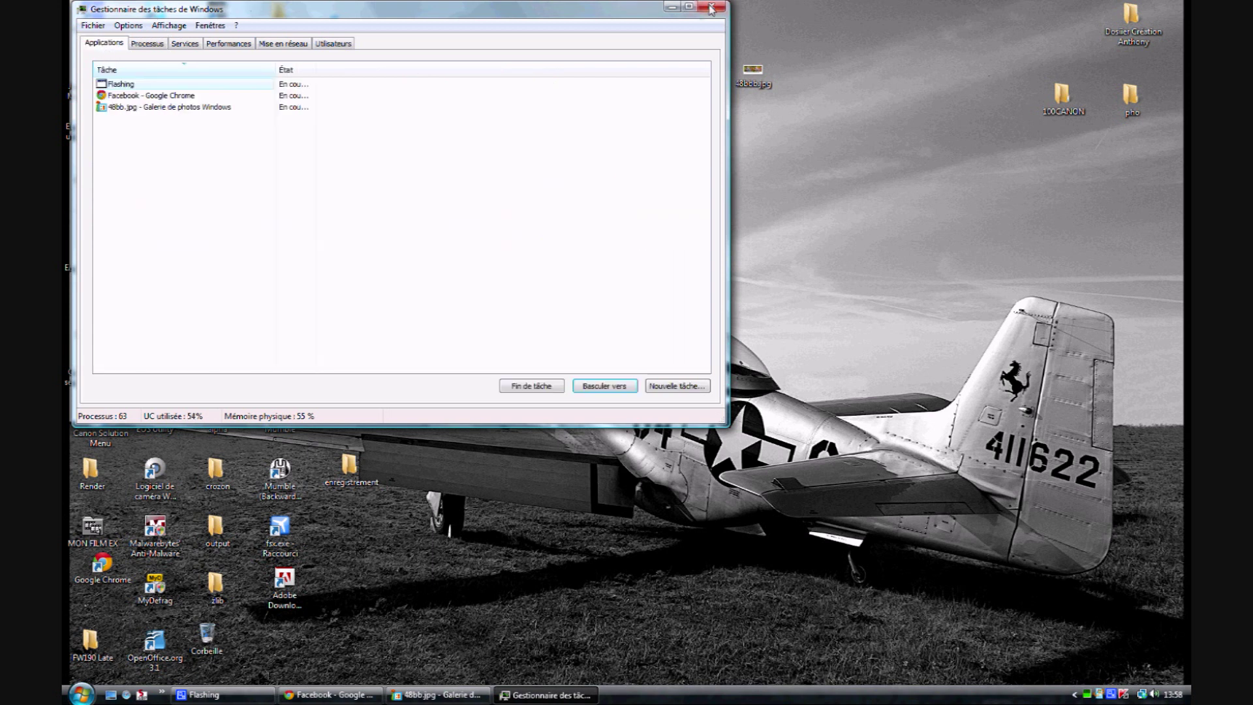
{"action": "left_click", "coordinate": [712, 8]}
{"action": "left_click", "coordinate": [81, 694]}
{"action": "left_click", "coordinate": [164, 500]}
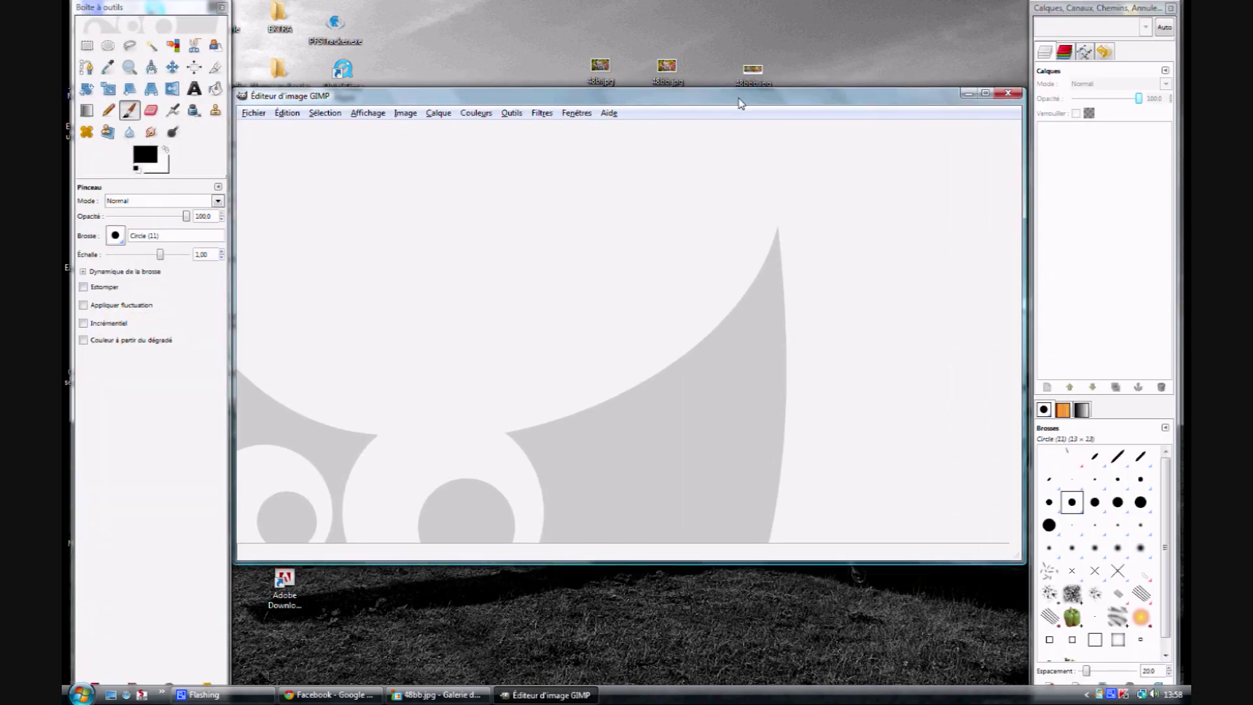
Confirm GIMP version 2.6.10 under Aide > À propos, then lower the image window
{"action": "left_click", "coordinate": [1089, 10]}
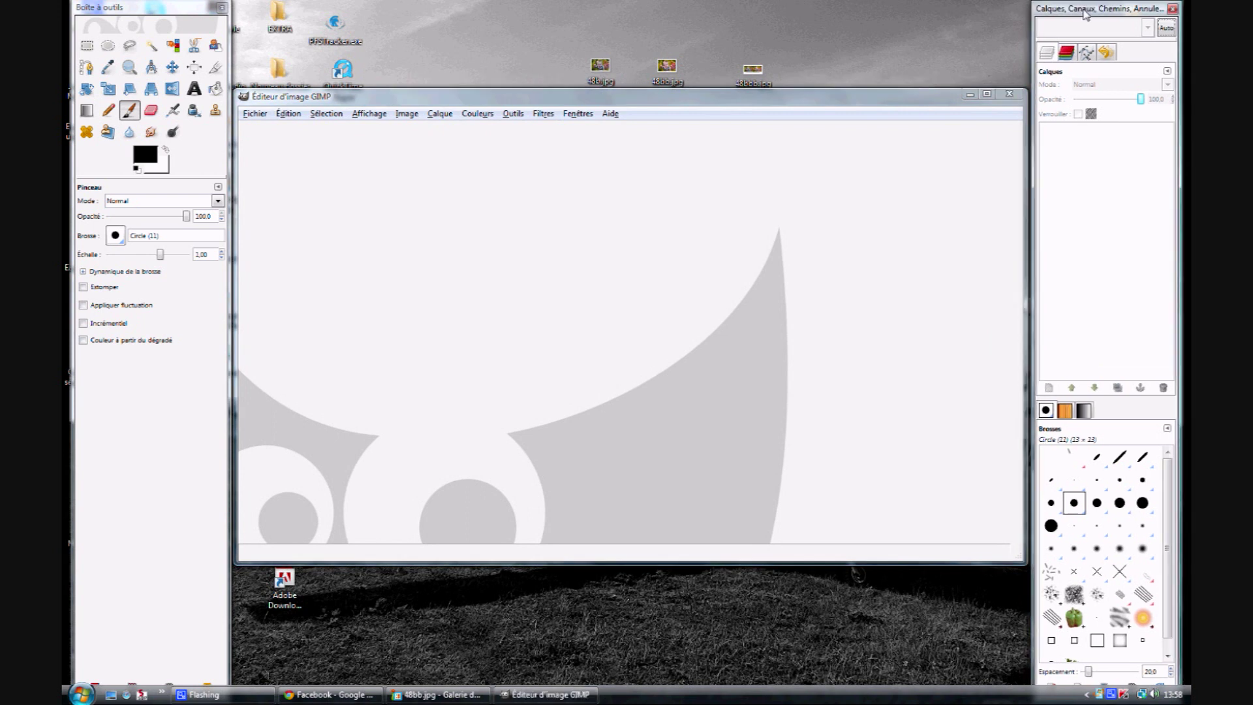
{"action": "left_click", "coordinate": [576, 116]}
{"action": "mouse_move", "coordinate": [647, 129]}
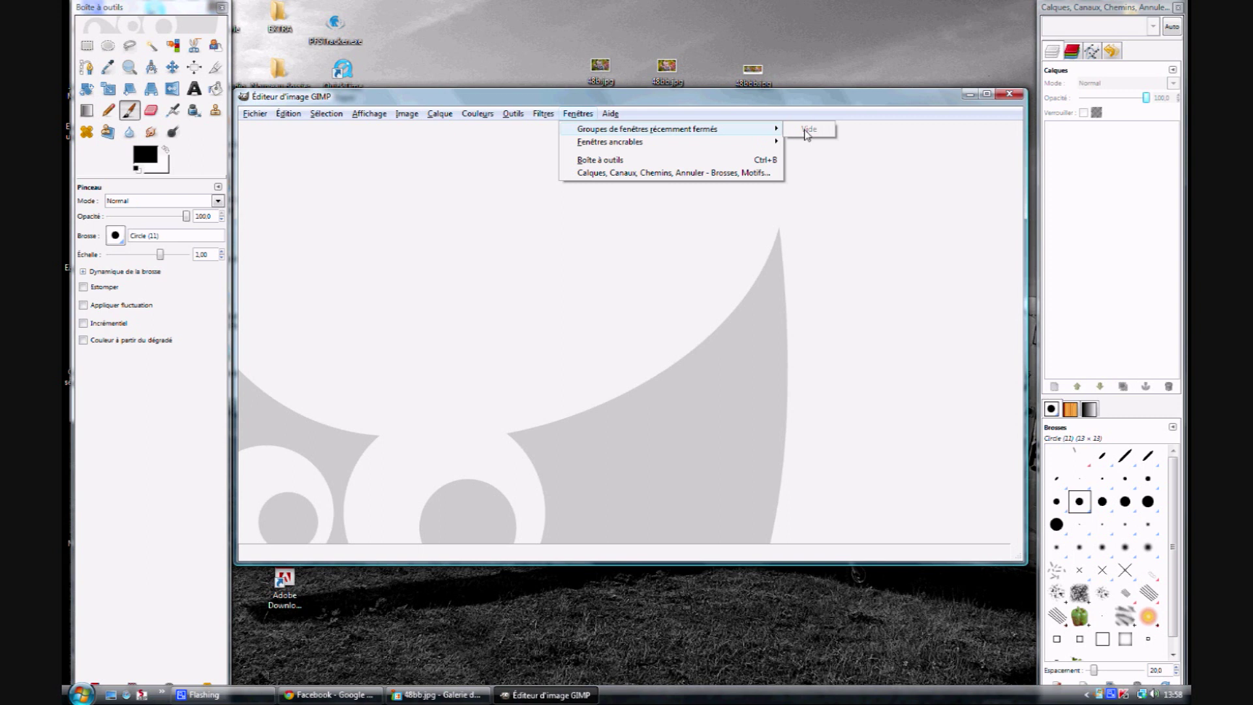
{"action": "left_click", "coordinate": [581, 119]}
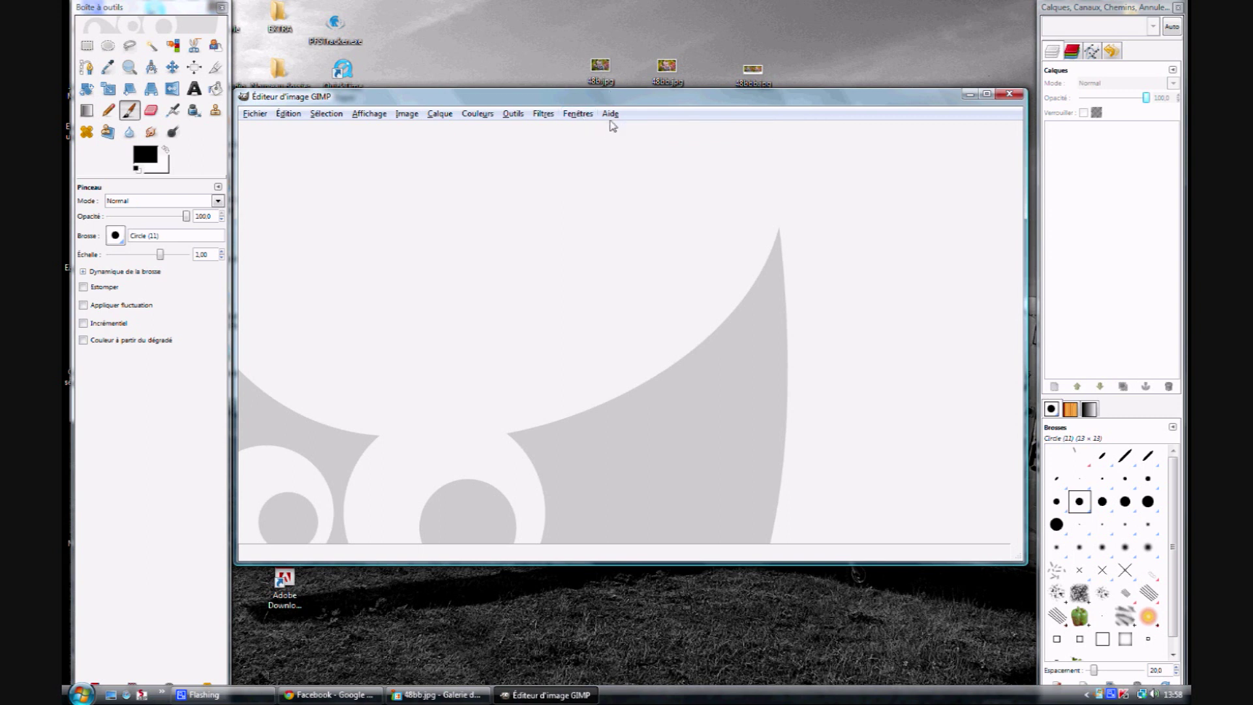
{"action": "left_click", "coordinate": [611, 115]}
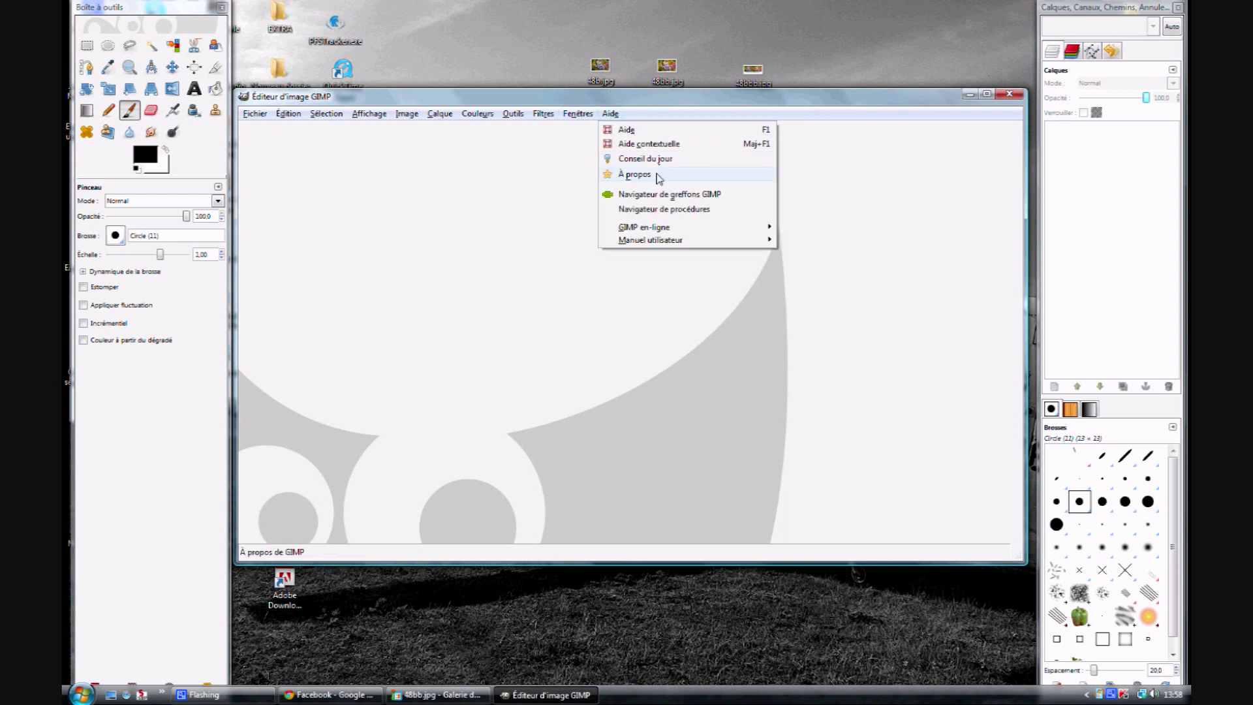
{"action": "left_click", "coordinate": [610, 175]}
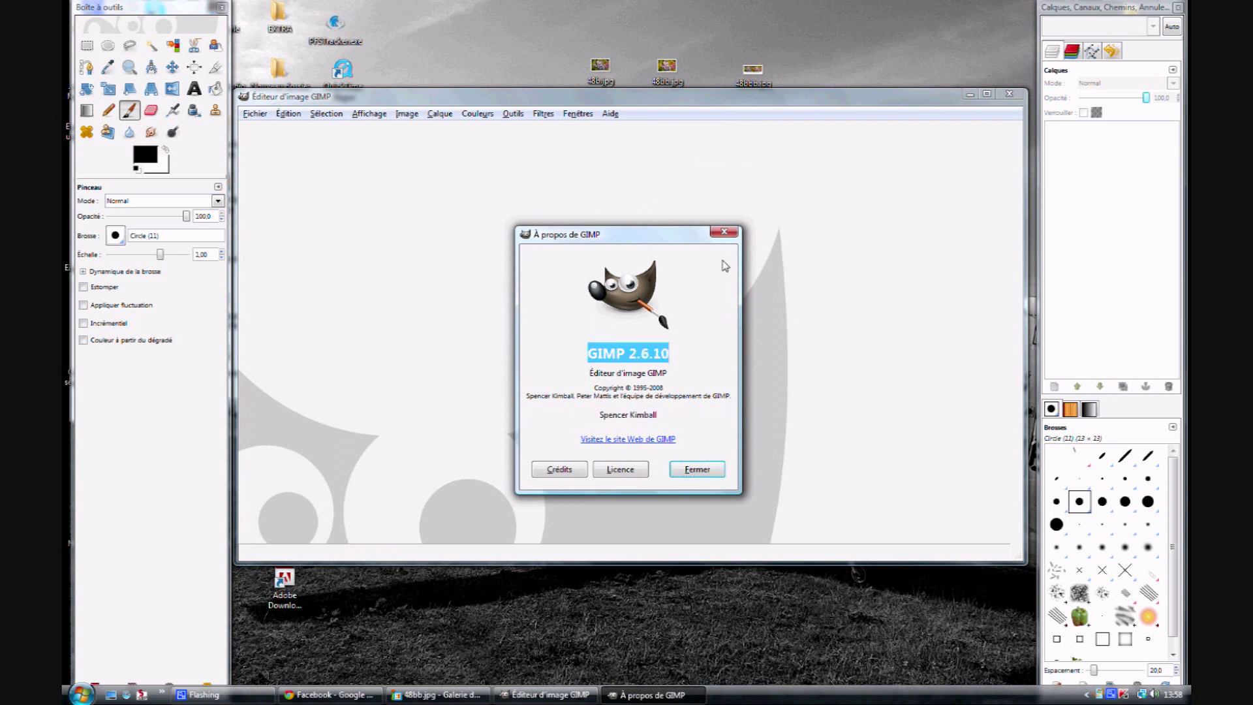
{"action": "left_click", "coordinate": [724, 232]}
{"action": "mouse_move", "coordinate": [629, 97]}
{"action": "left_mouse_down"}
{"action": "mouse_move", "coordinate": [627, 233]}
{"action": "mouse_move", "coordinate": [657, 213]}
{"action": "mouse_move", "coordinate": [629, 125]}
{"action": "left_mouse_up"}
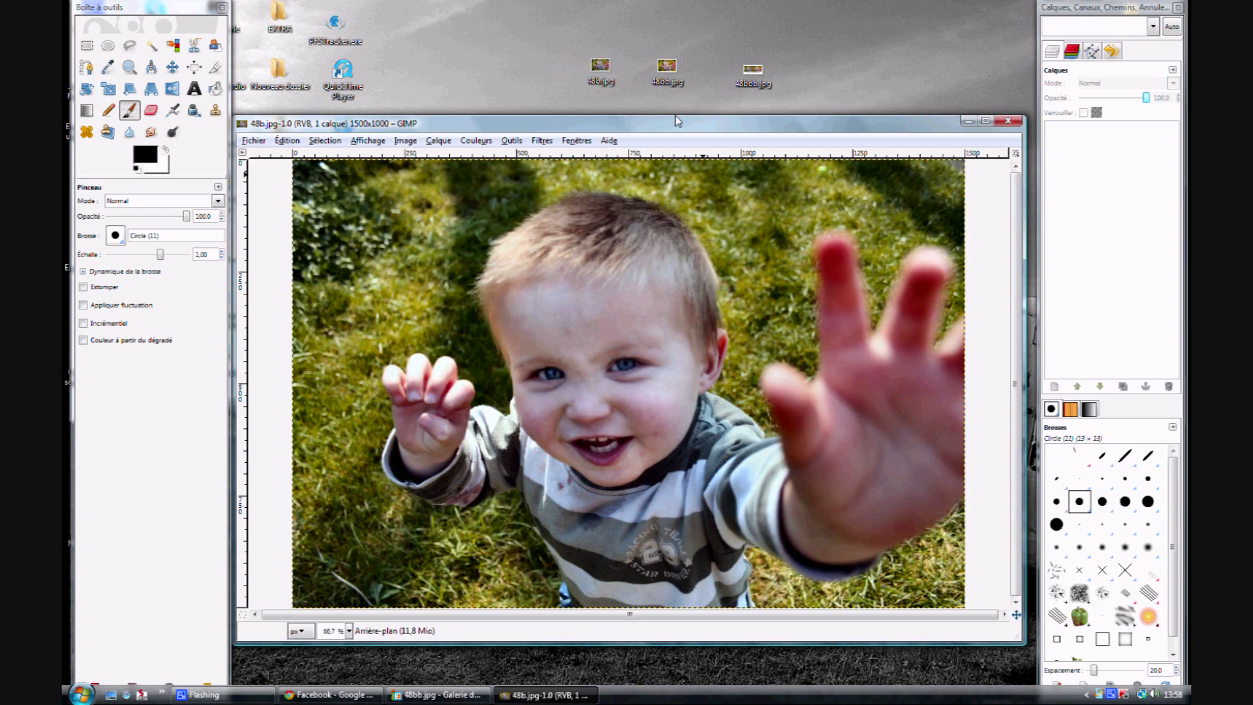
{"action": "left_click_drag", "start_coordinate": [676, 126], "coordinate": [675, 60]}
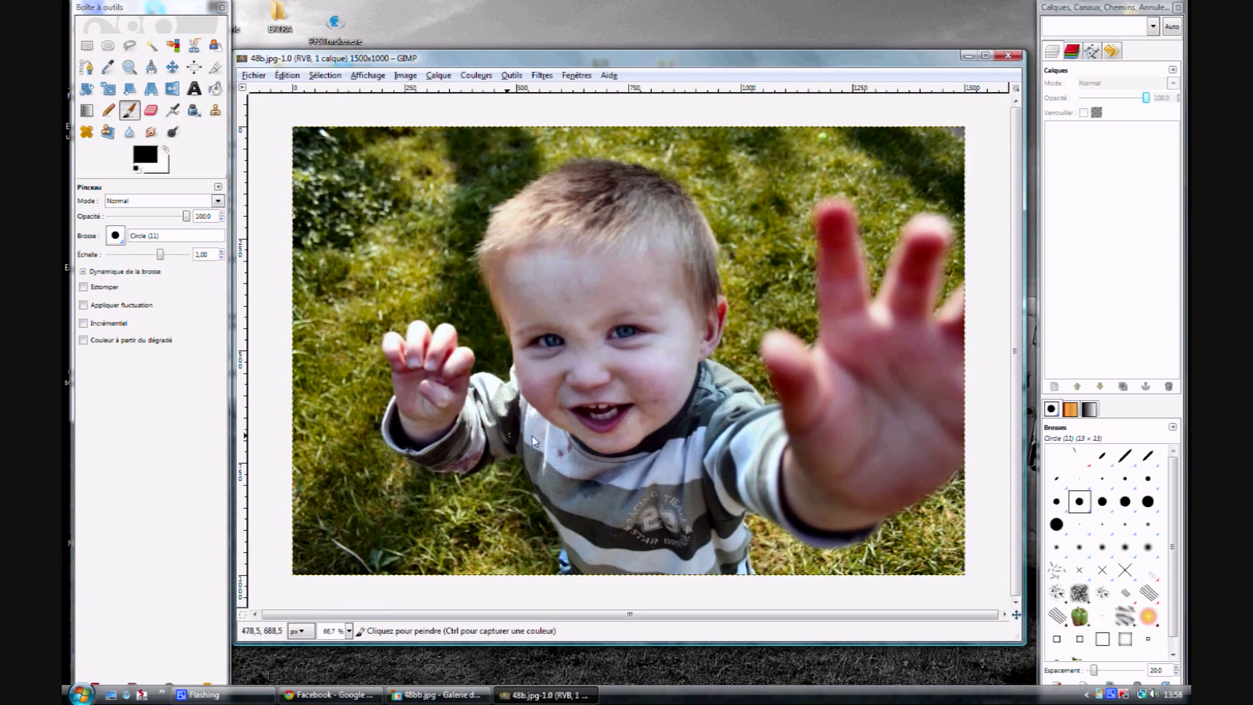
{"action": "scroll", "coordinate": [579, 432], "scroll_direction": "up", "scroll_amount": 2}
{"action": "scroll", "coordinate": [580, 432], "scroll_direction": "up", "scroll_amount": 1}
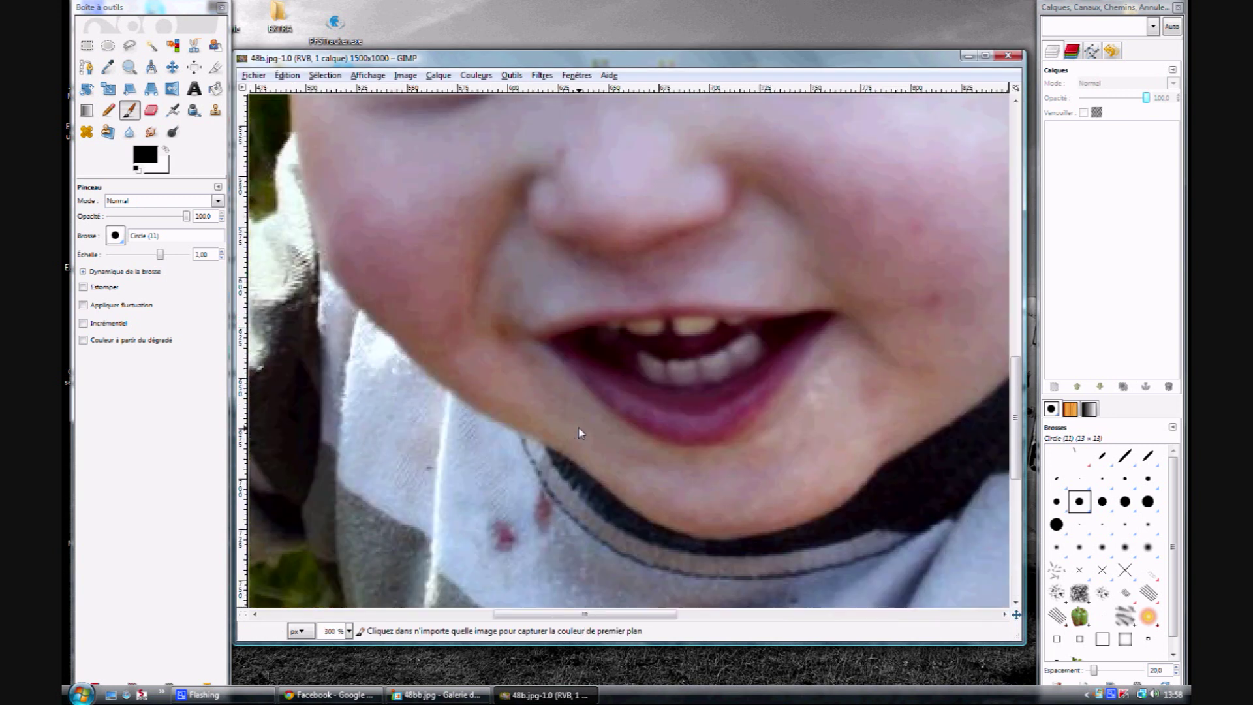
{"action": "scroll", "coordinate": [580, 432], "scroll_direction": "down", "scroll_amount": 2}
{"action": "left_click", "coordinate": [349, 631]}
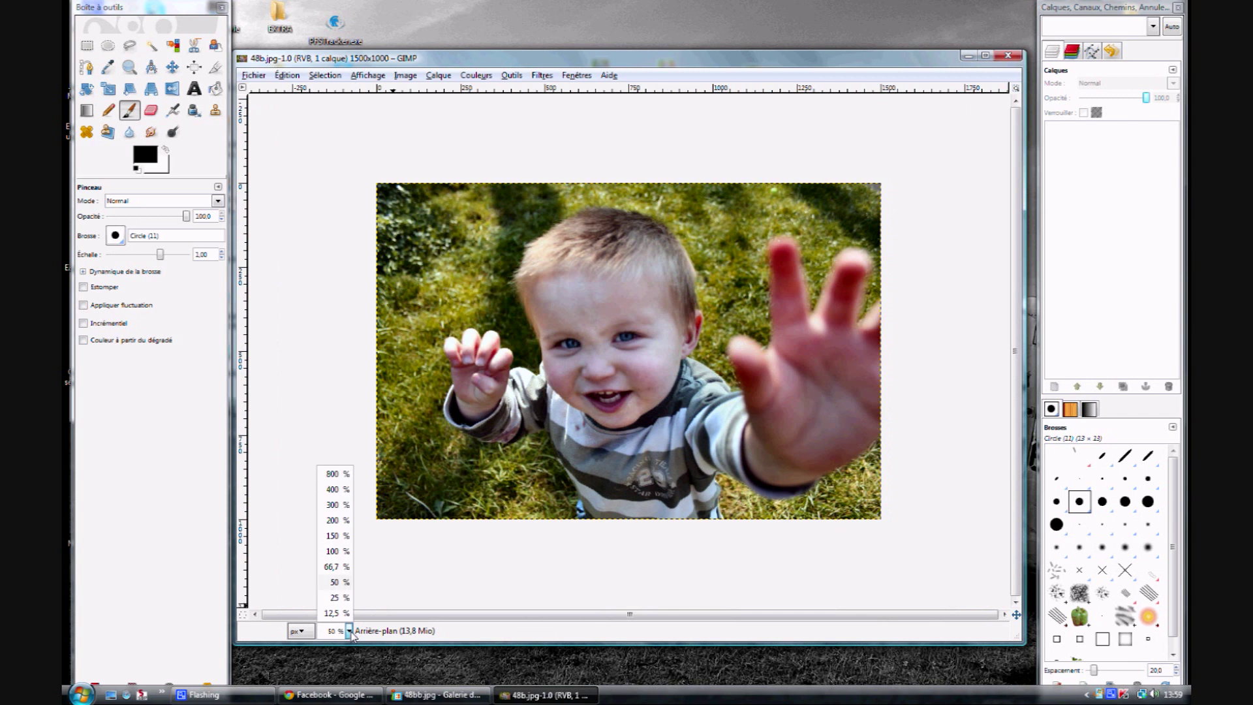
{"action": "left_click", "coordinate": [345, 552]}
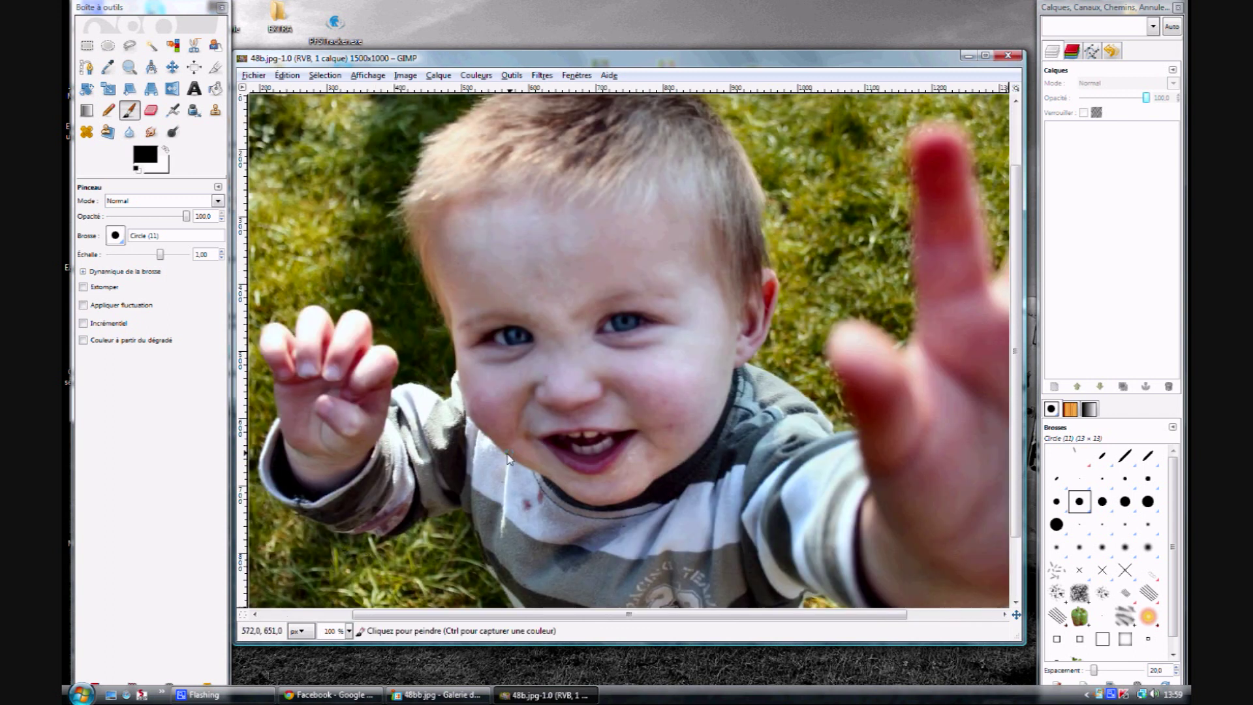
{"action": "scroll", "coordinate": [558, 365], "scroll_direction": "down", "scroll_amount": 1}
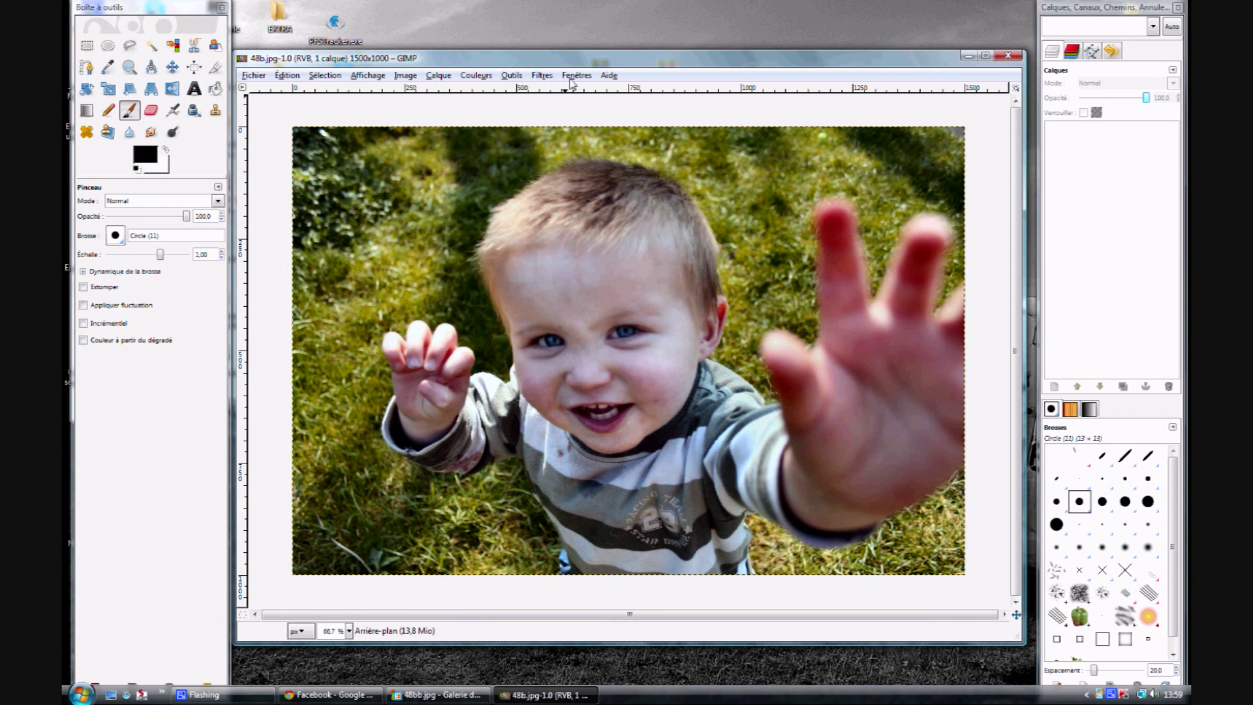
{"action": "left_click_drag", "start_coordinate": [571, 58], "coordinate": [571, 130]}
{"action": "right_click", "coordinate": [600, 65]}
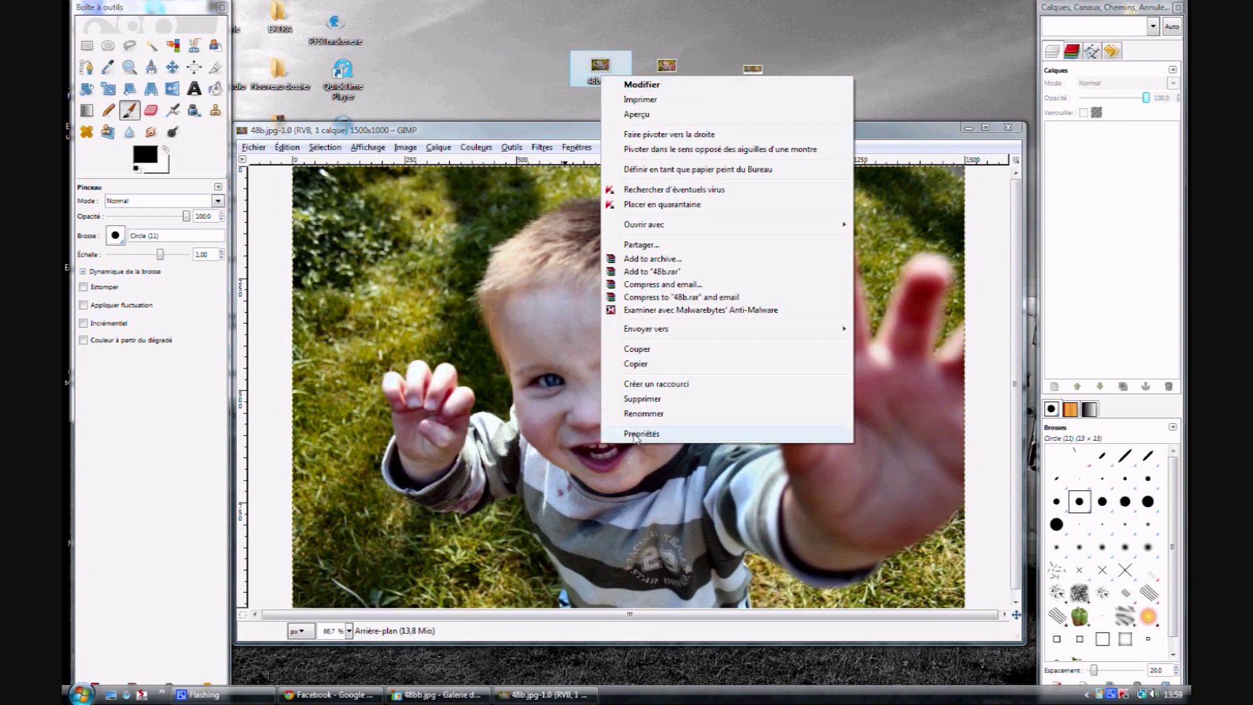
{"action": "left_click", "coordinate": [635, 435]}
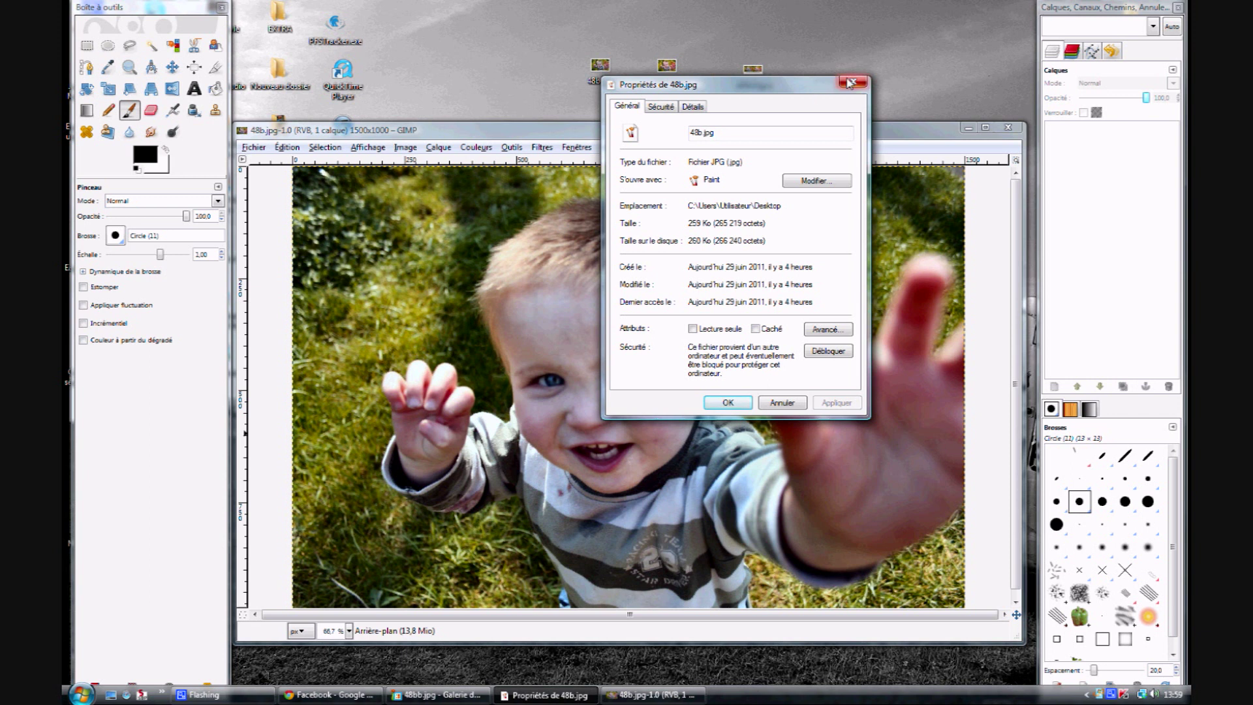
{"action": "left_click", "coordinate": [850, 83]}
{"action": "left_click_drag", "start_coordinate": [614, 130], "coordinate": [617, 101]}
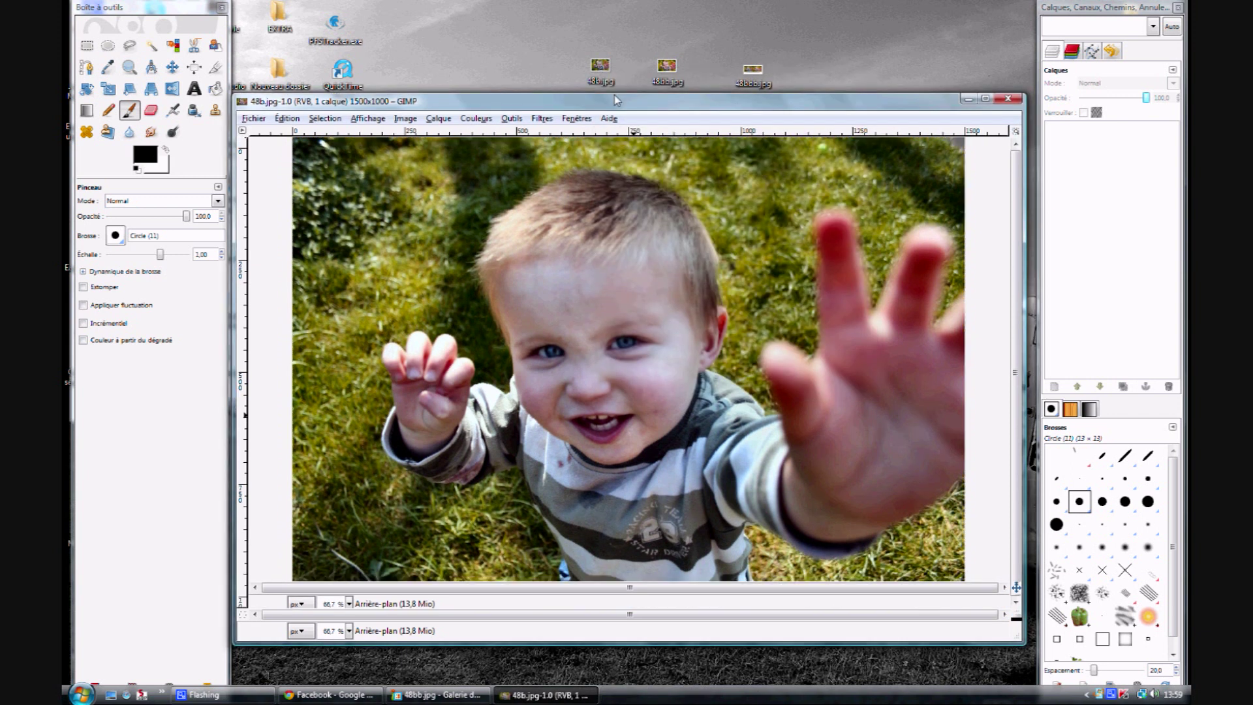
{"action": "left_click", "coordinate": [542, 119]}
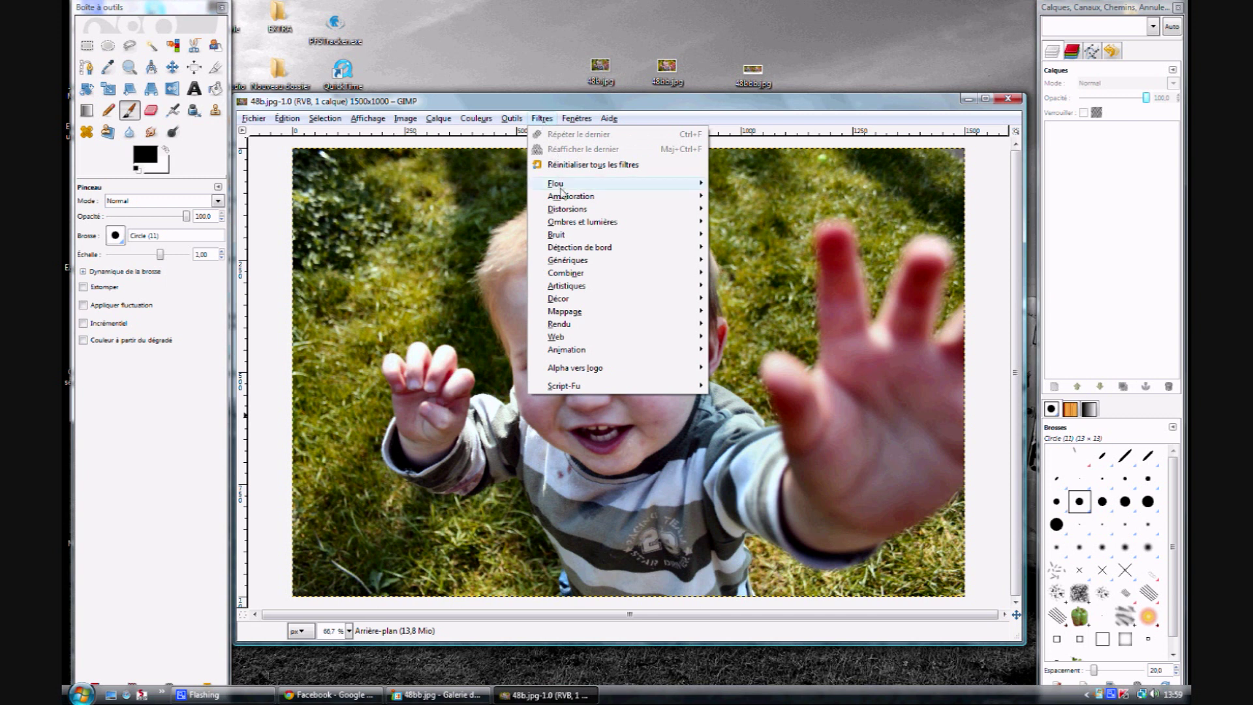
Apply Renforcer la netteté at radius 5.0, amount 0.50, threshold 0 after previewing the face
{"action": "mouse_move", "coordinate": [570, 196]}
{"action": "left_click", "coordinate": [763, 273]}
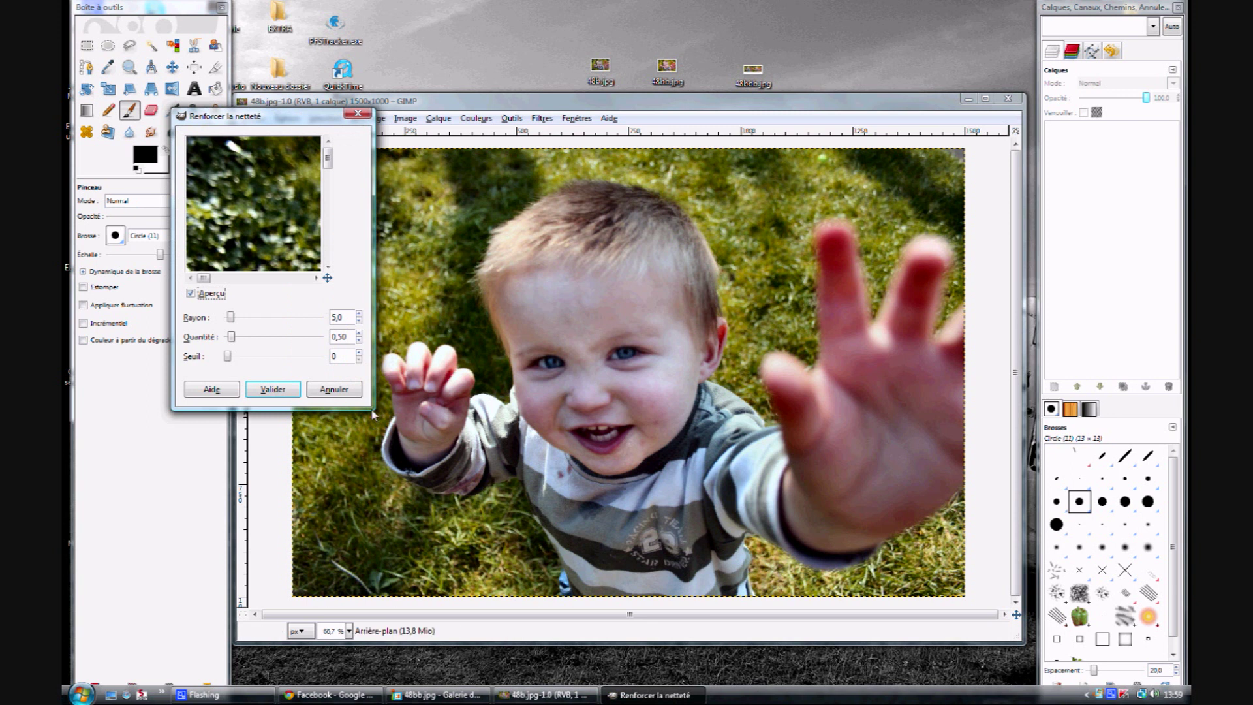
{"action": "left_click_drag", "start_coordinate": [373, 410], "coordinate": [875, 605]}
{"action": "left_click_drag", "start_coordinate": [432, 397], "coordinate": [290, 259]}
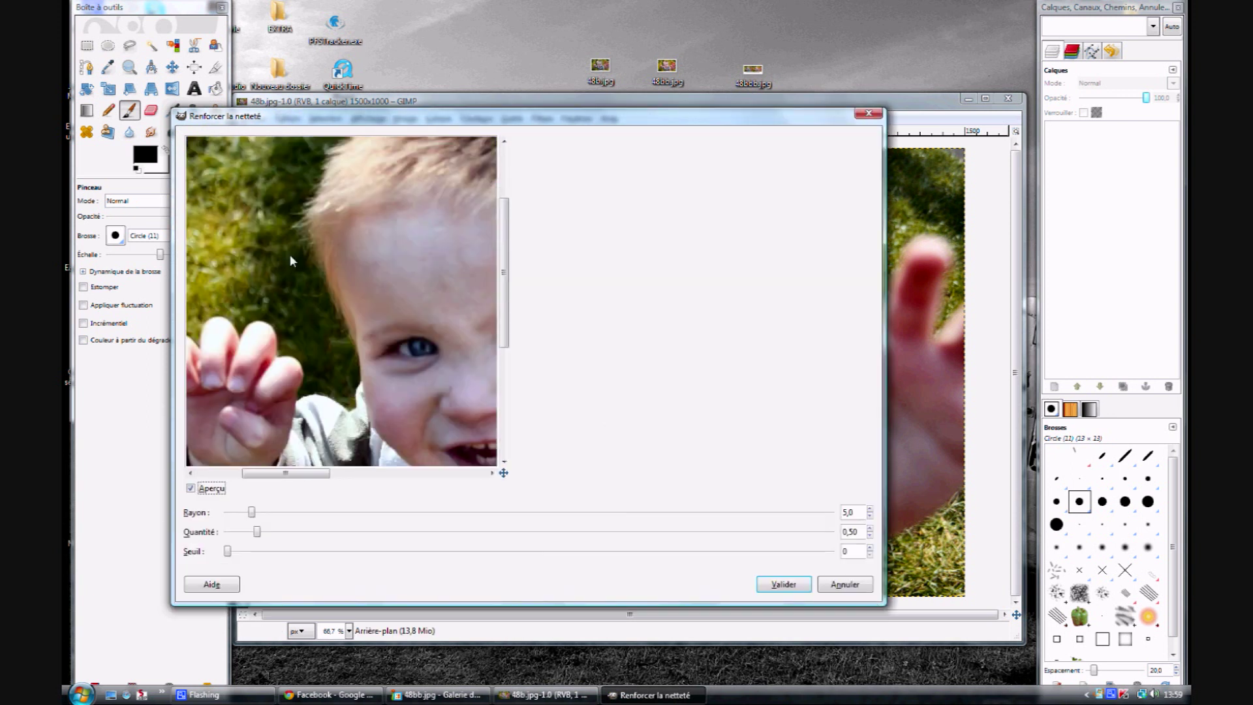
{"action": "mouse_move", "coordinate": [417, 306]}
{"action": "left_mouse_down"}
{"action": "mouse_move", "coordinate": [216, 300]}
{"action": "mouse_move", "coordinate": [372, 245]}
{"action": "left_mouse_up"}
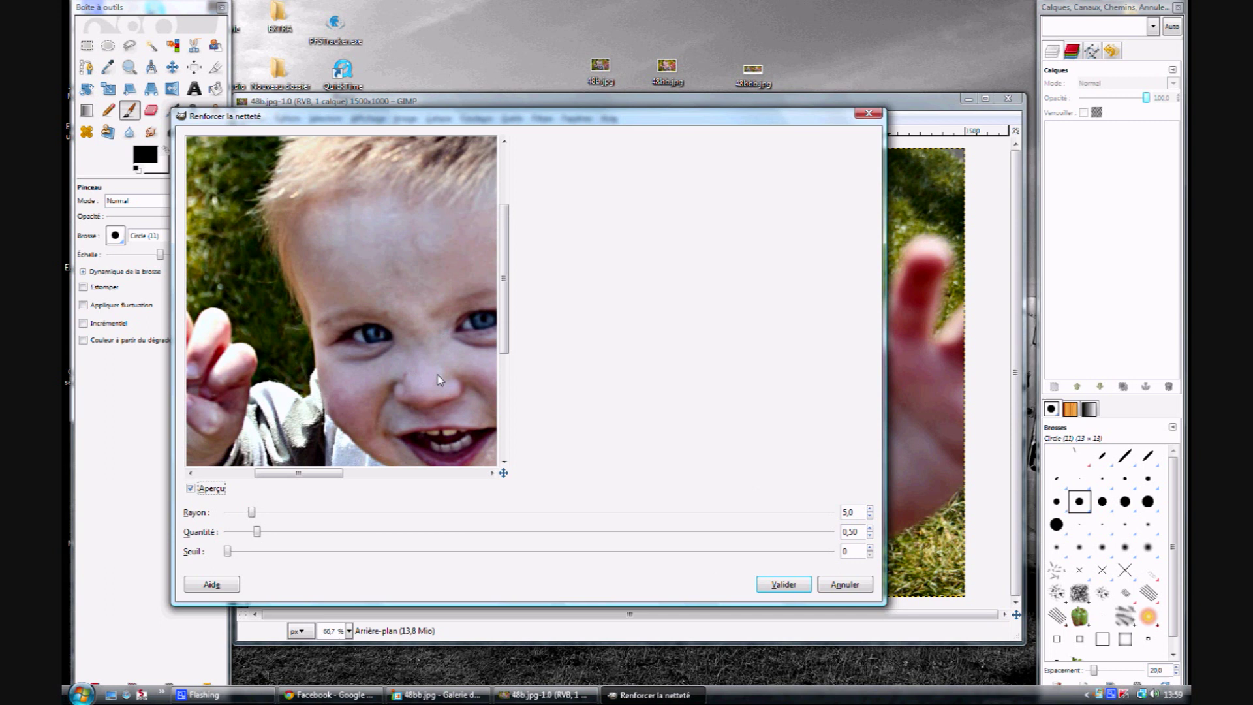
{"action": "left_click_drag", "start_coordinate": [476, 377], "coordinate": [433, 397]}
{"action": "left_click", "coordinate": [783, 584]}
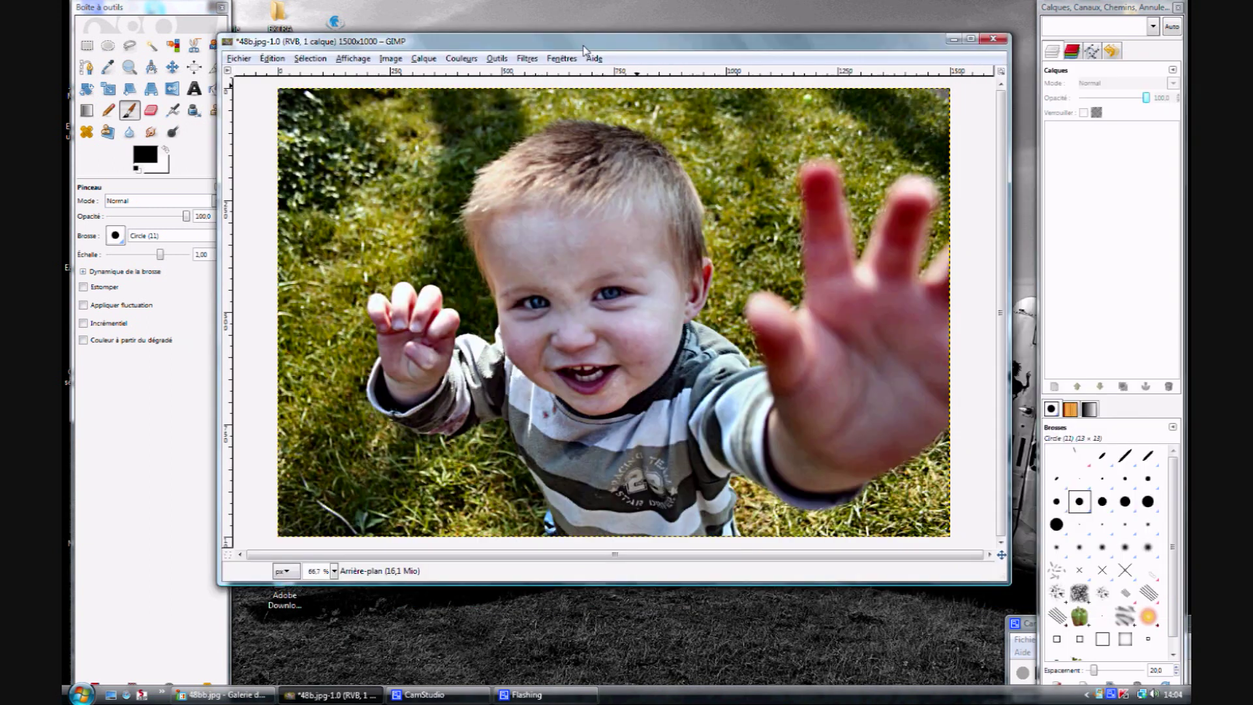
Zoom to 150% on the face and link the Layers dock to 48b.jpg-1
{"action": "left_click_drag", "start_coordinate": [585, 50], "coordinate": [604, 62]}
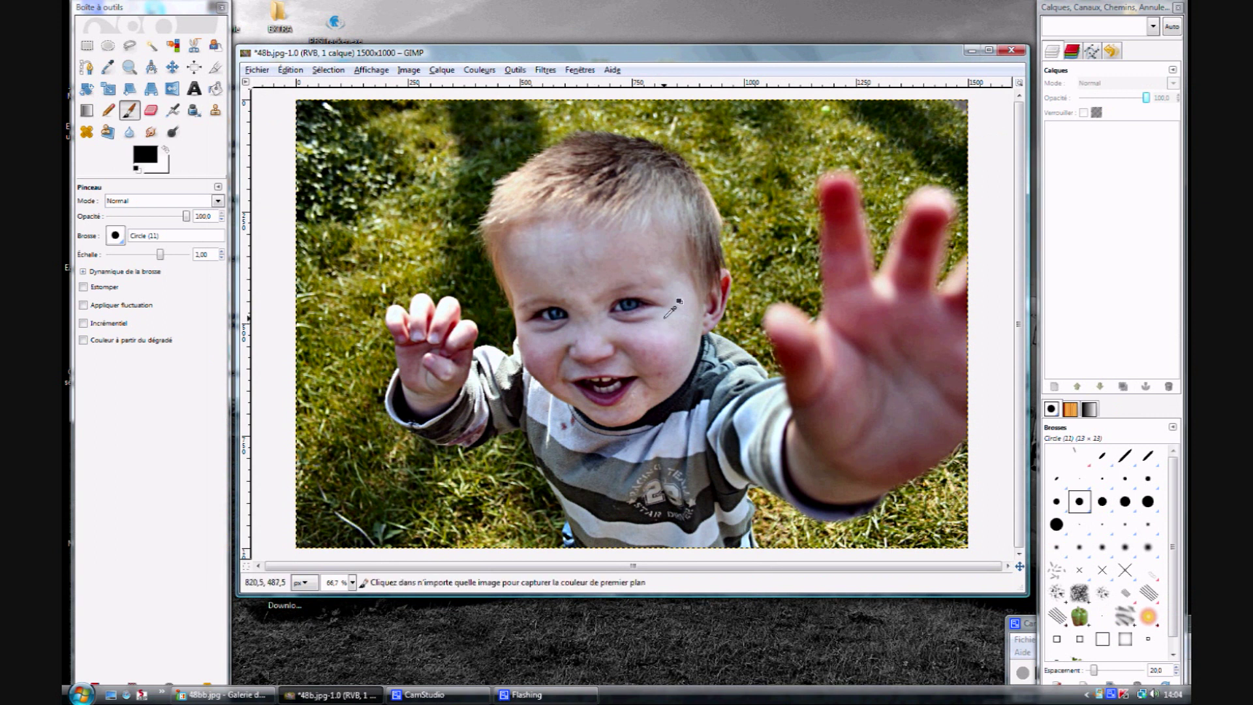
{"action": "scroll", "coordinate": [670, 311], "scroll_direction": "up", "scroll_amount": 2}
{"action": "left_click", "coordinate": [1154, 26]}
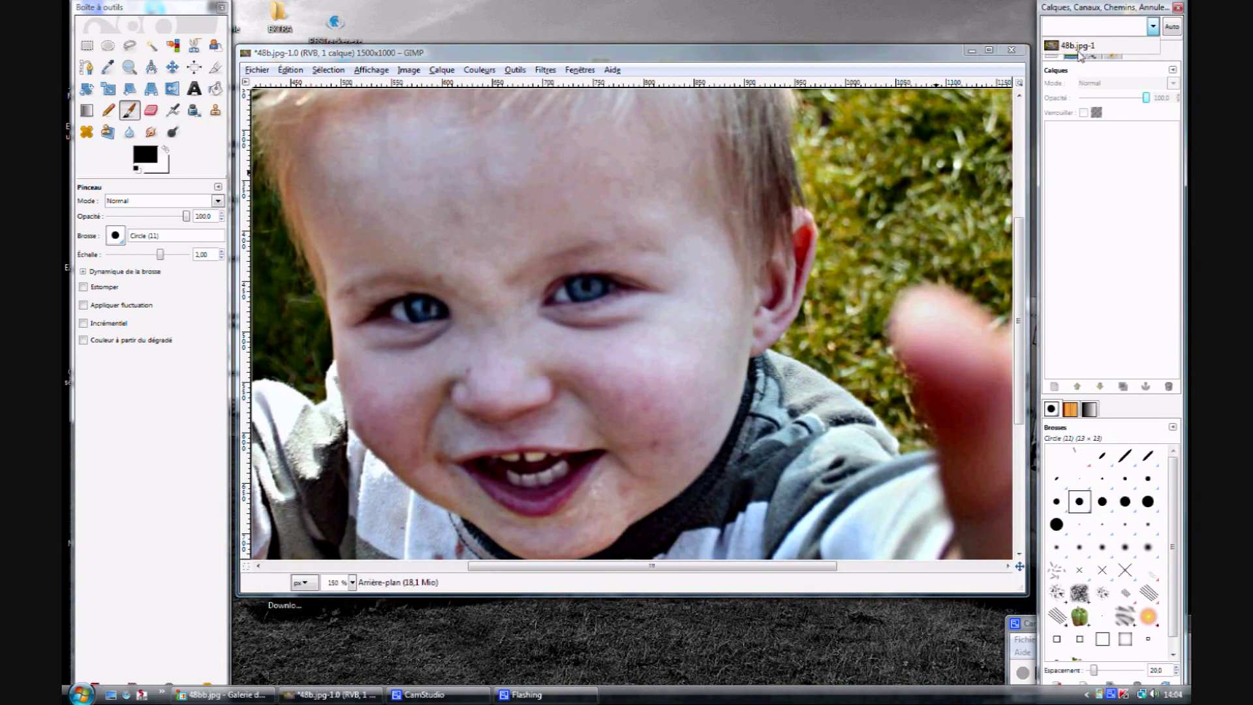
{"action": "left_click", "coordinate": [1078, 46]}
{"action": "scroll", "coordinate": [549, 327], "scroll_direction": "down", "scroll_amount": 1}
{"action": "scroll", "coordinate": [550, 326], "scroll_direction": "down", "scroll_amount": 1}
{"action": "scroll", "coordinate": [550, 327], "scroll_direction": "up", "scroll_amount": 1}
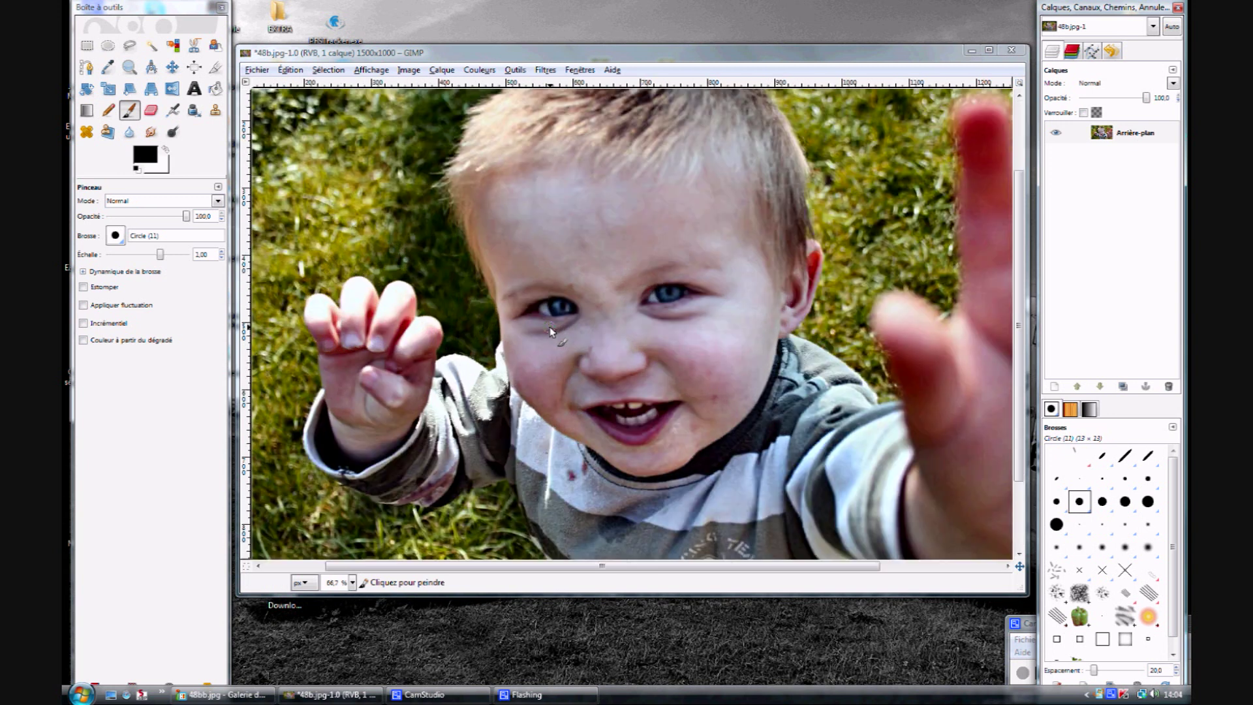
{"action": "scroll", "coordinate": [550, 326], "scroll_direction": "up", "scroll_amount": 1}
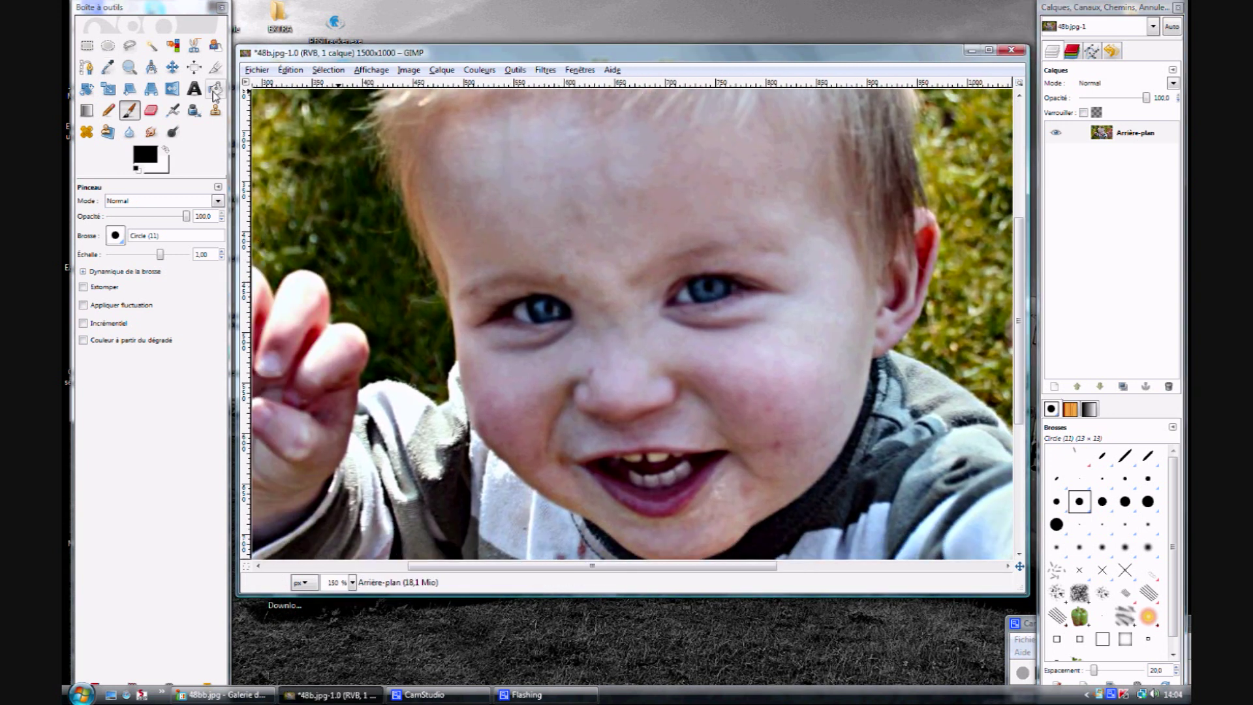
Select the Heal tool with the Galaxy, Big brush at scale 0.32
{"action": "left_click", "coordinate": [84, 136]}
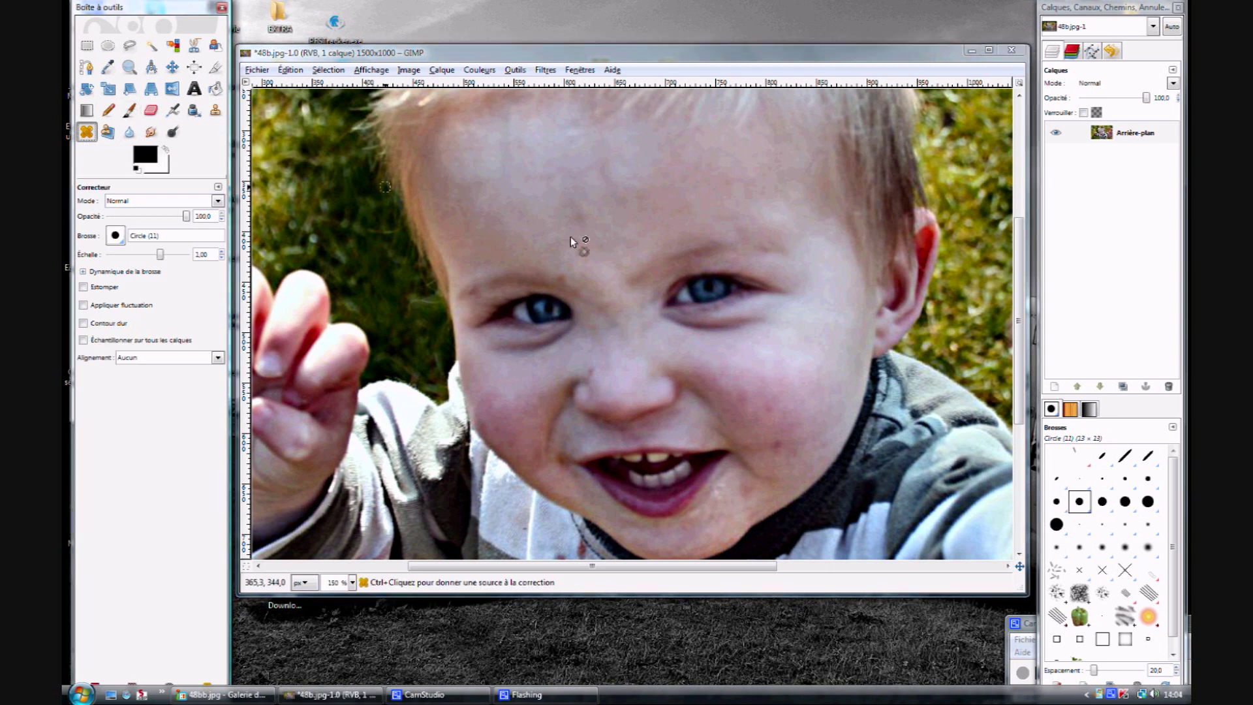
{"action": "left_click", "coordinate": [116, 236]}
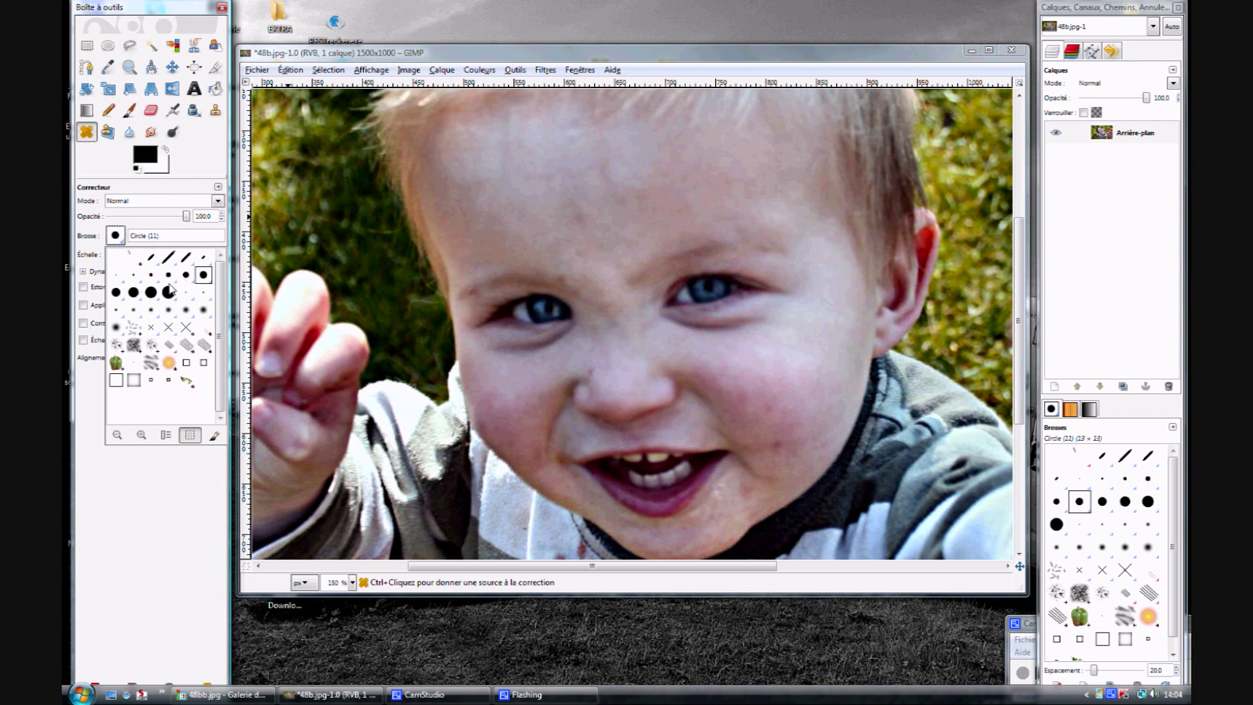
{"action": "left_click", "coordinate": [133, 347]}
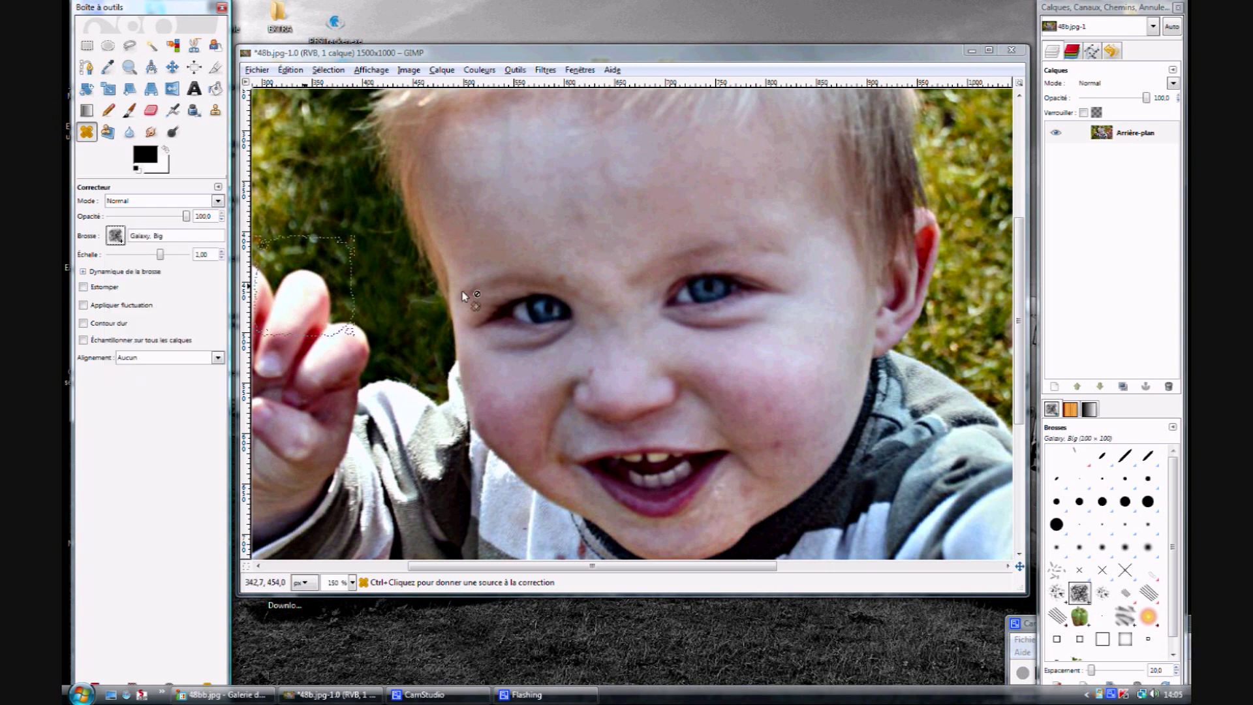
{"action": "left_click_drag", "start_coordinate": [160, 254], "coordinate": [148, 254]}
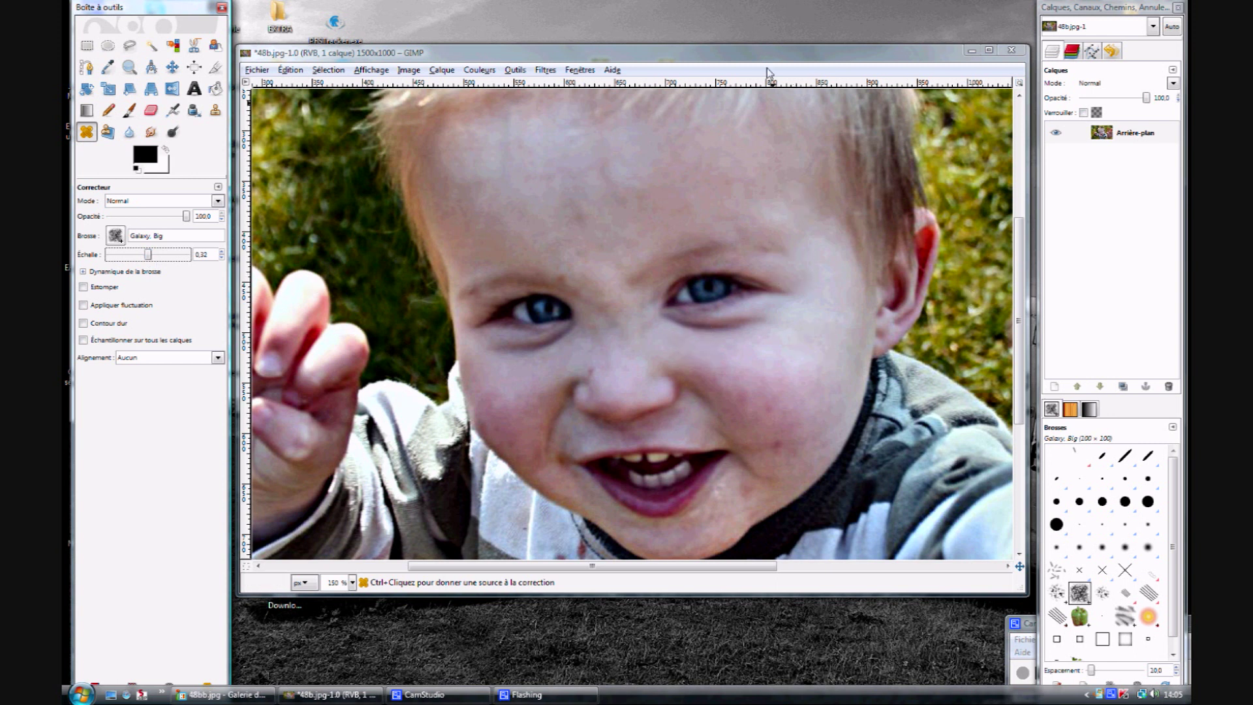
{"action": "key", "text": "ctrl"}
Duplicate Arrière-plan with Dupliquer le calque and rename the copy 'peau' in its attributes
{"action": "right_click", "coordinate": [1141, 139]}
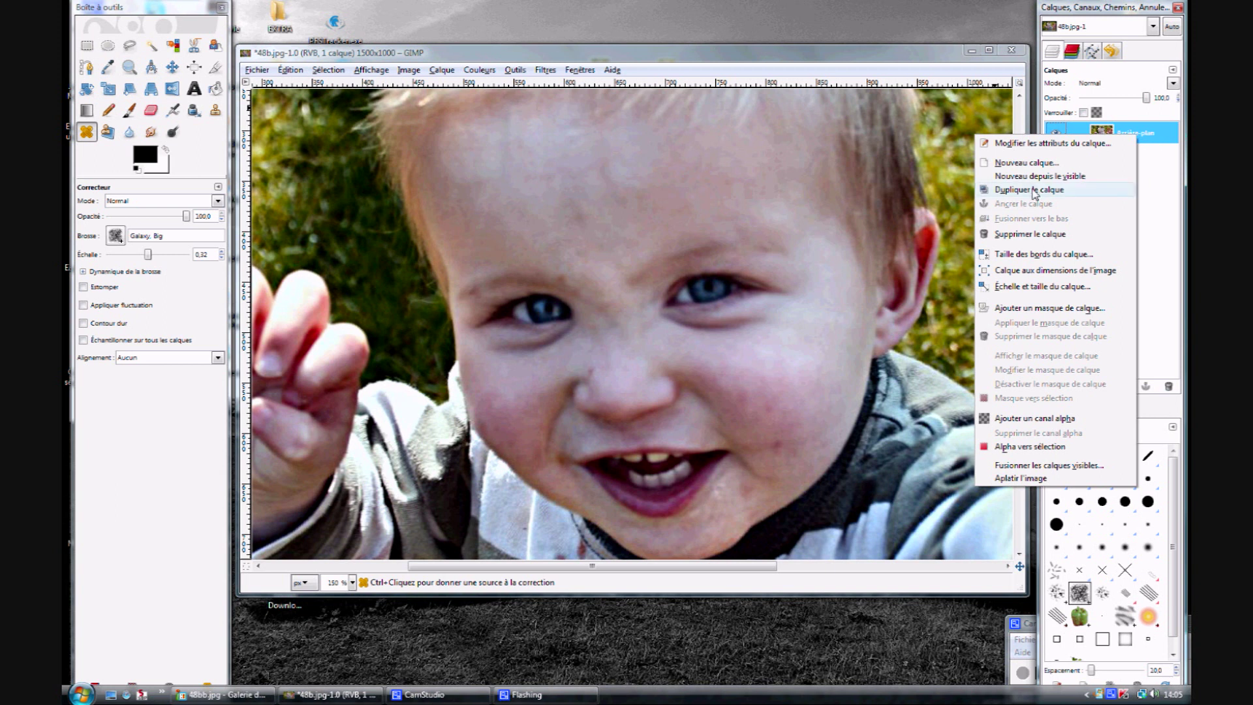
{"action": "left_click", "coordinate": [1077, 190]}
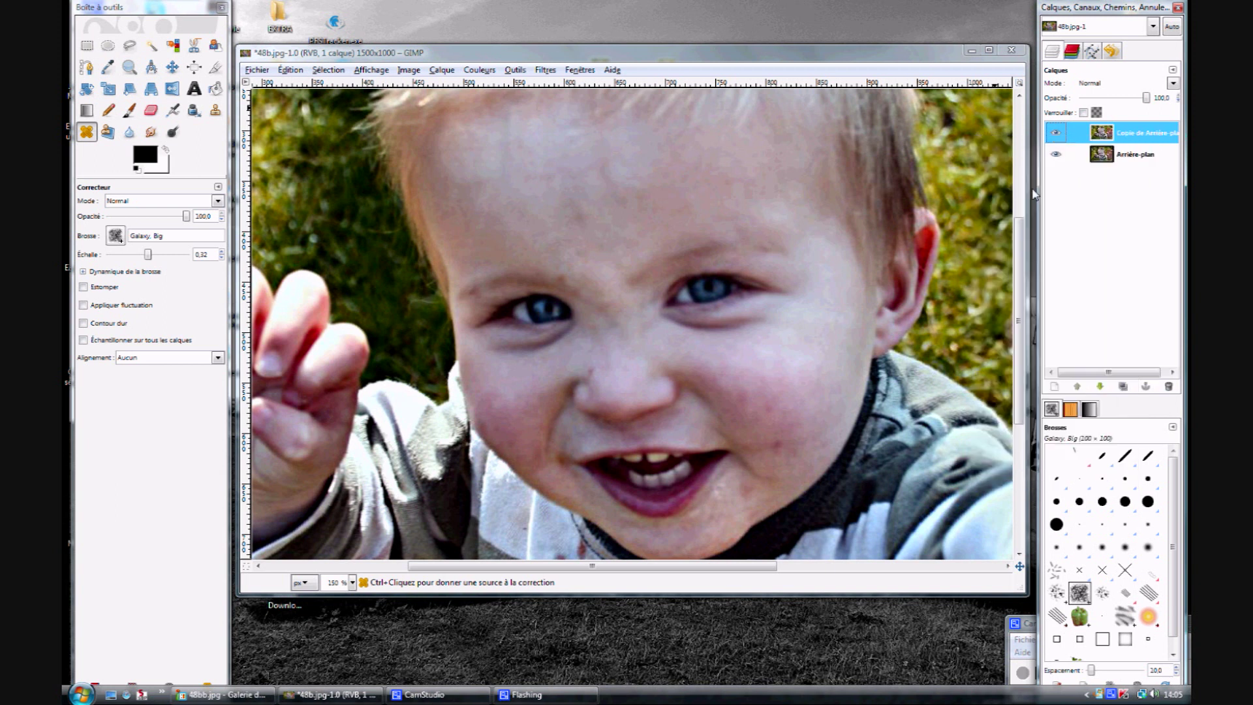
{"action": "right_click", "coordinate": [1131, 135]}
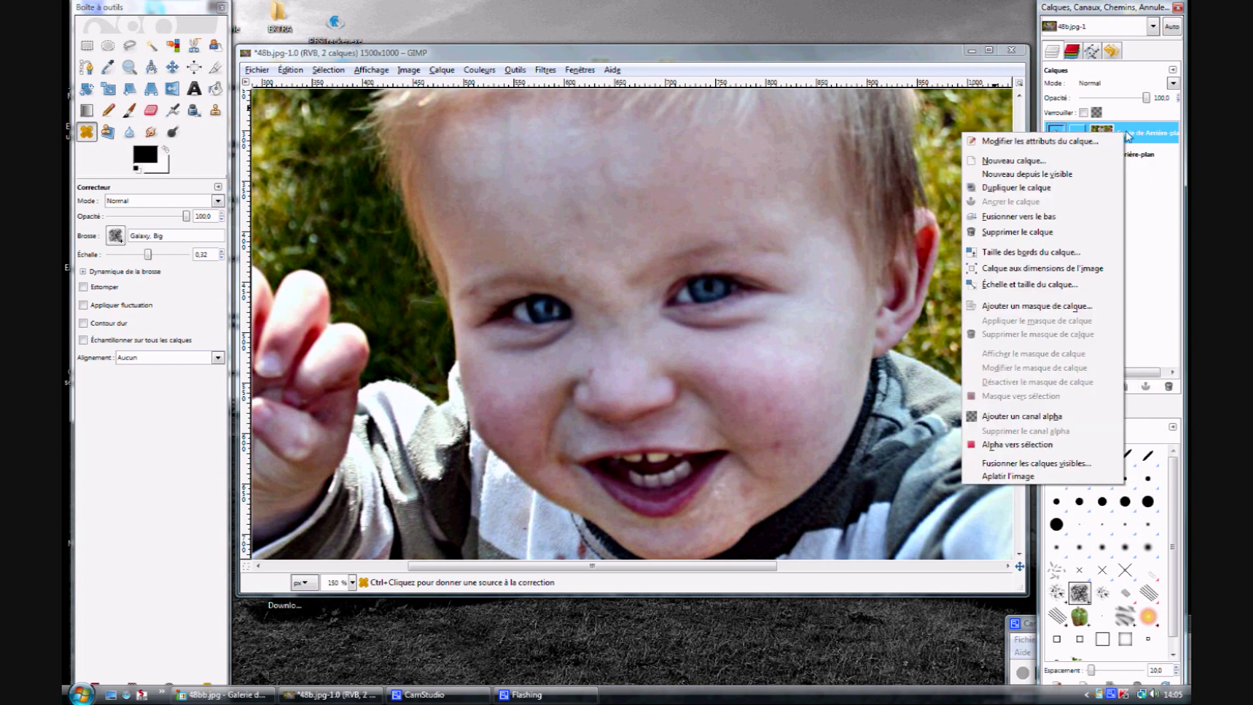
{"action": "left_click", "coordinate": [1084, 141]}
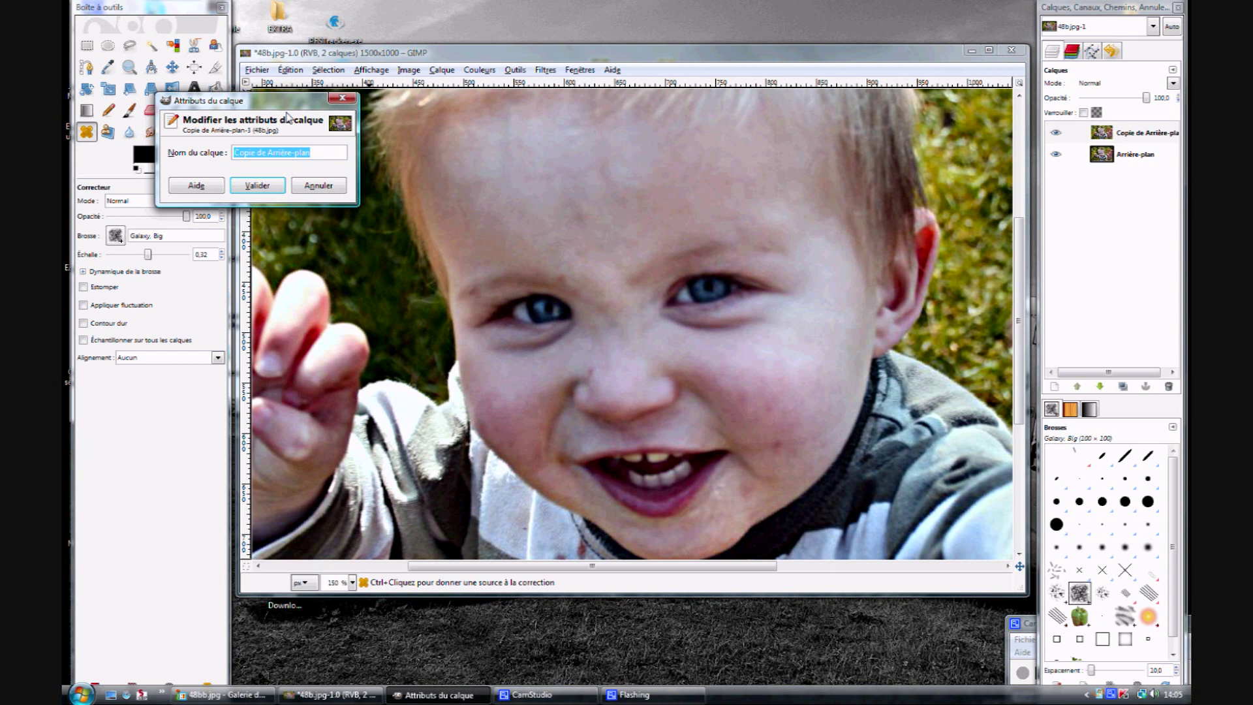
{"action": "type", "text": "peau"}
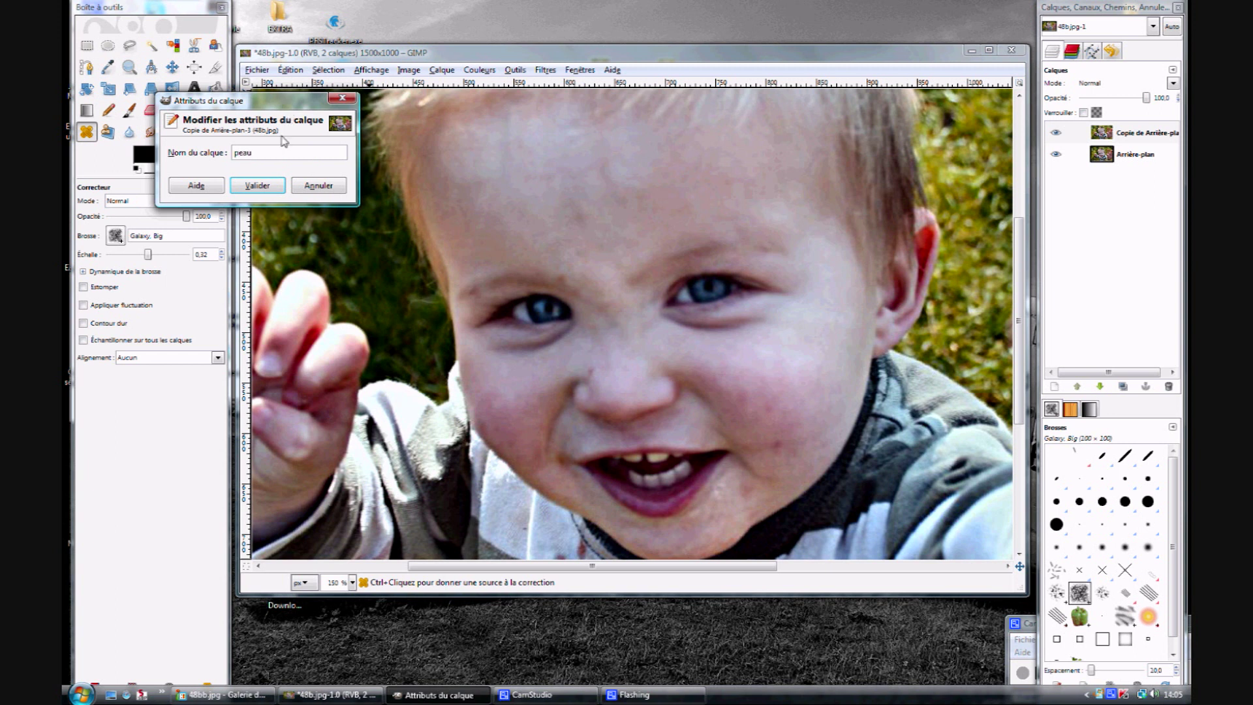
{"action": "left_click", "coordinate": [257, 186]}
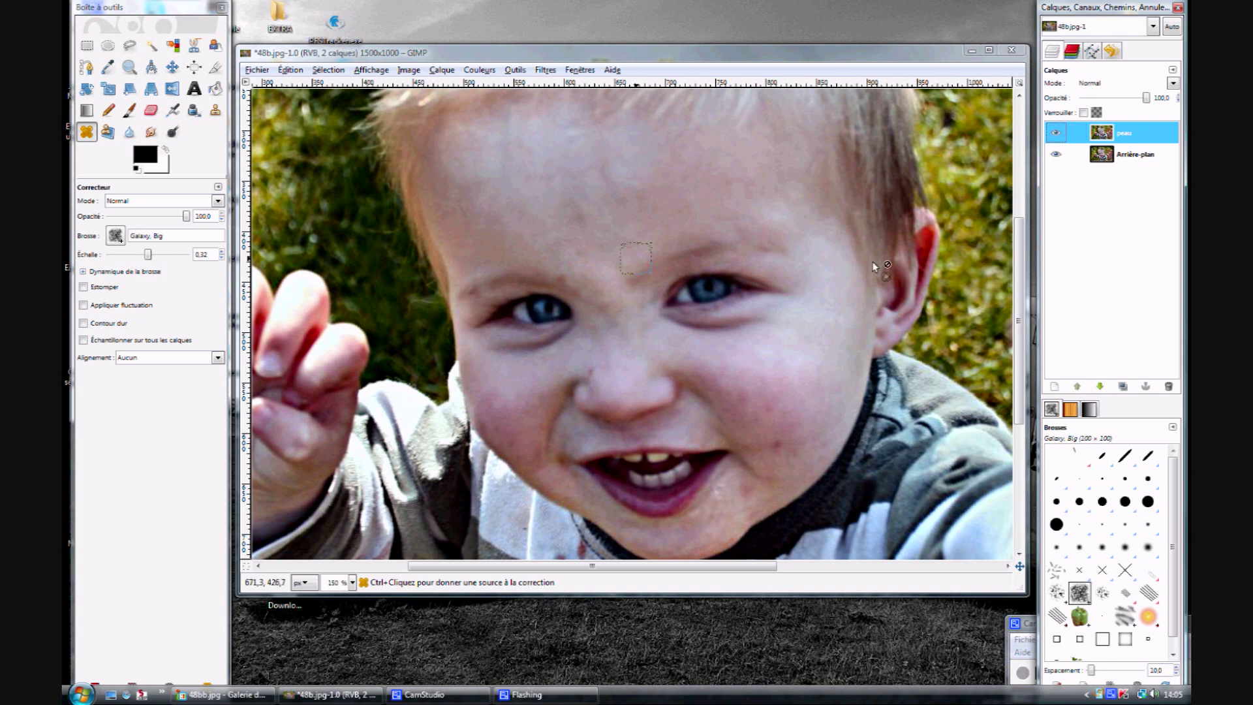
Heal the blemishes on the cheek under the eye, sampling nearby clean skin
{"action": "left_click_drag", "start_coordinate": [820, 51], "coordinate": [816, 66]}
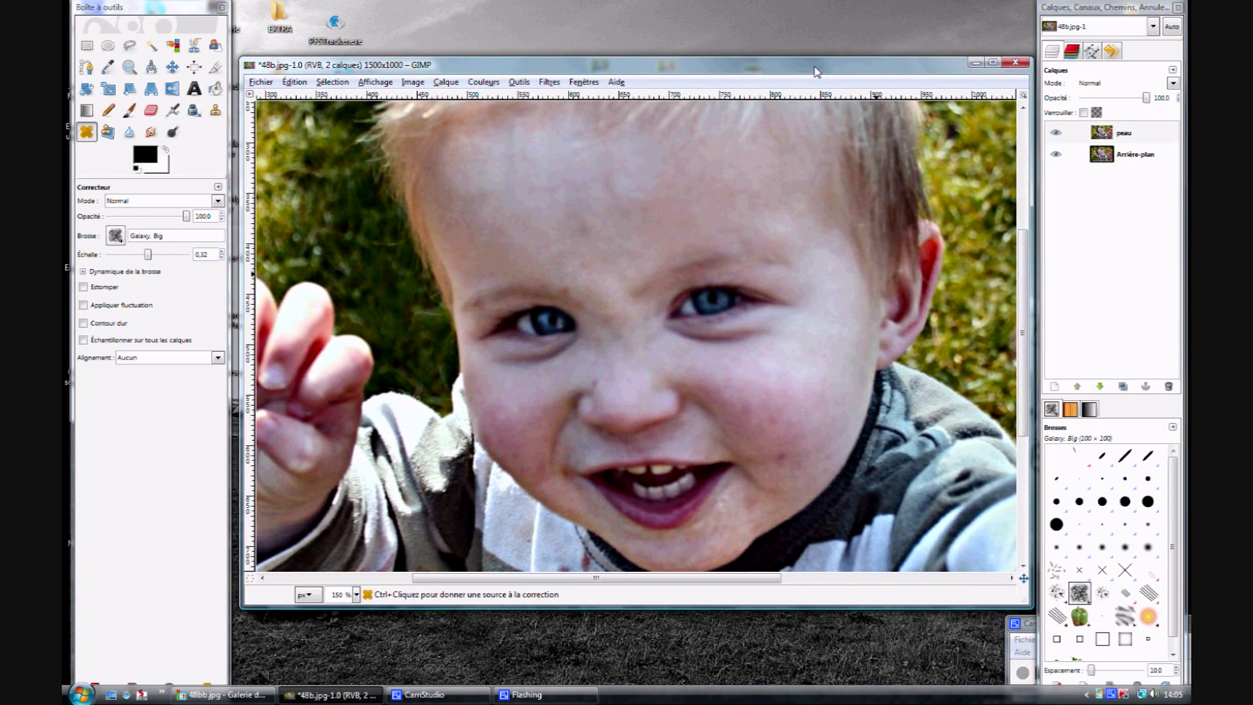
{"action": "key", "text": "ctrl"}
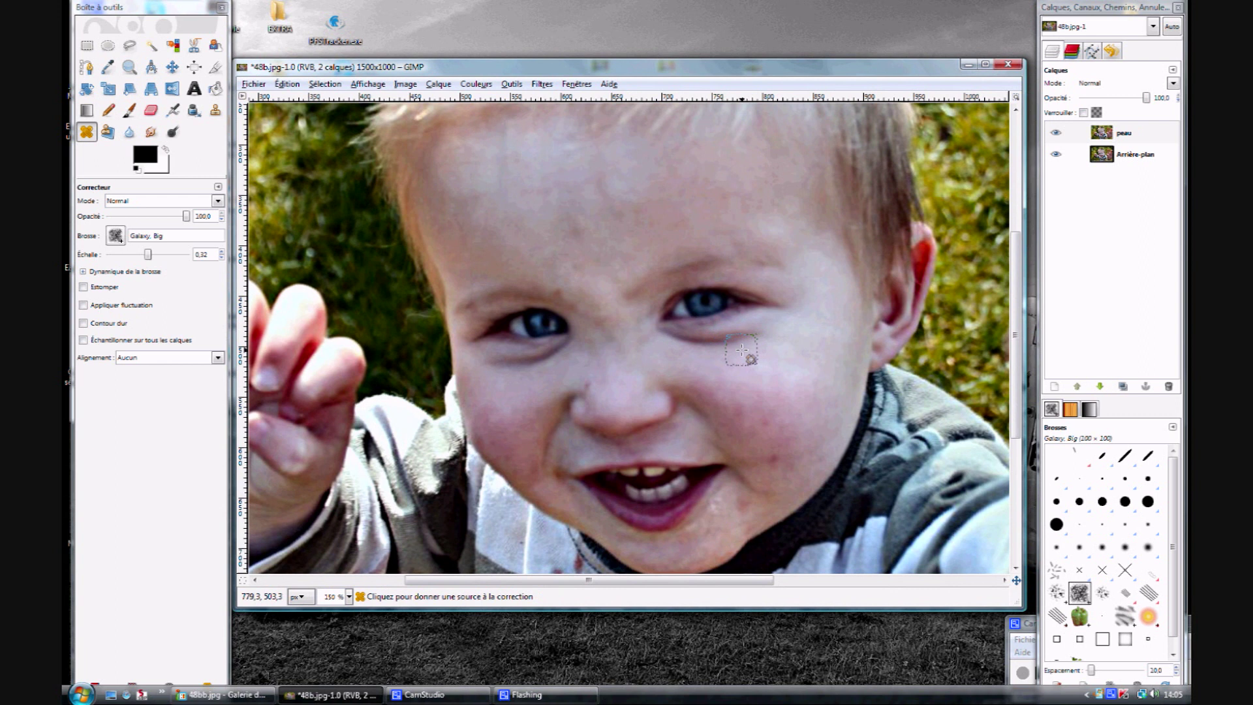
{"action": "left_click", "coordinate": [734, 356], "text": "ctrl"}
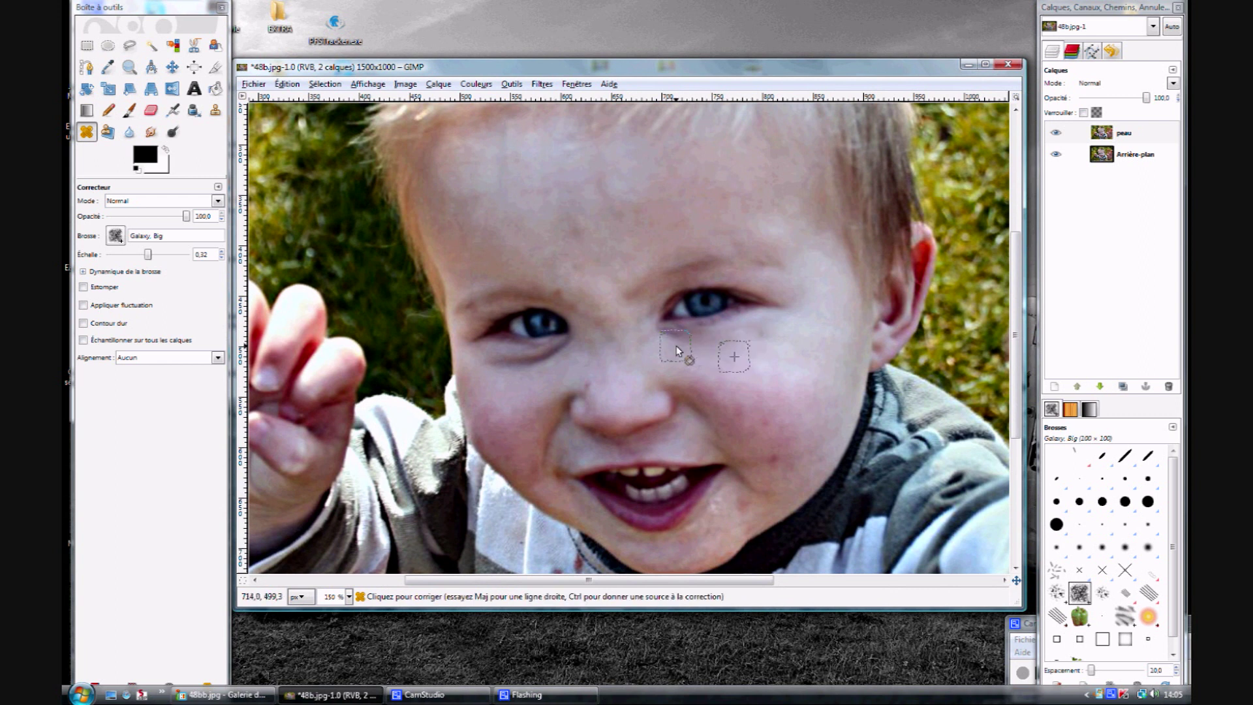
{"action": "left_click", "coordinate": [733, 355]}
{"action": "left_click", "coordinate": [756, 359], "text": "ctrl"}
{"action": "left_click", "coordinate": [721, 357]}
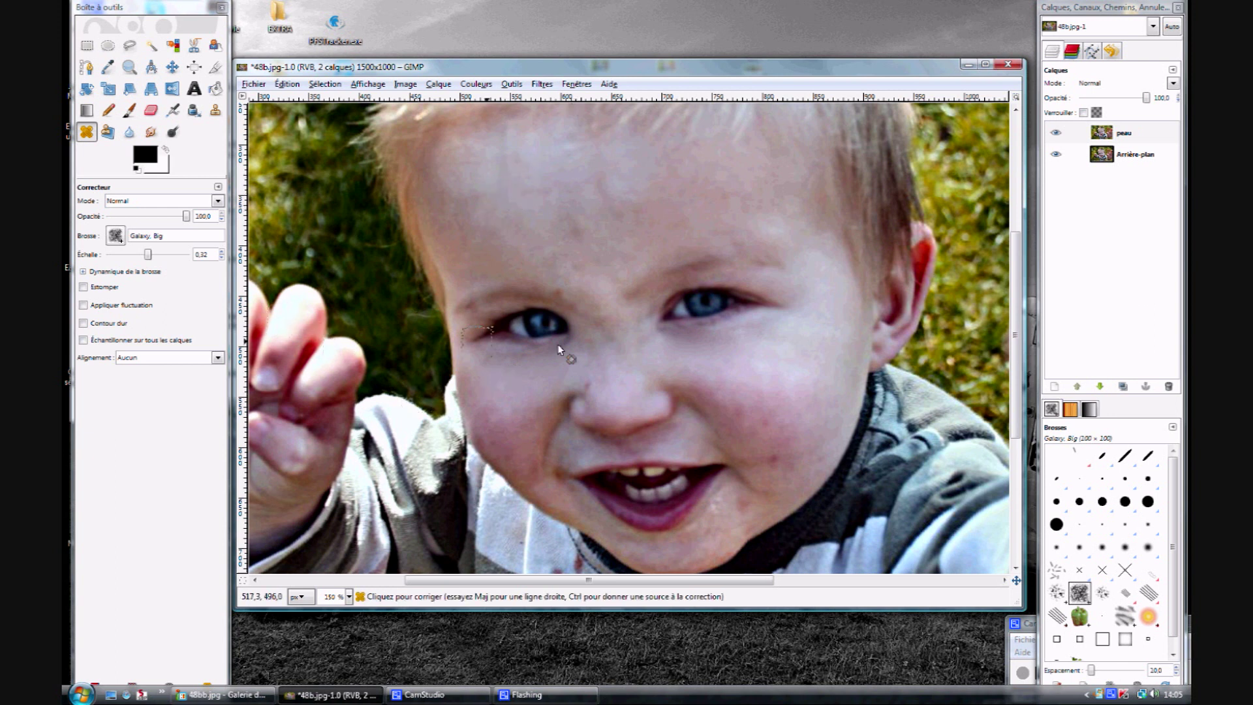
Heal the spots beside the mouth corners, sampling clean cheek skin
{"action": "left_click", "coordinate": [501, 371], "text": "ctrl"}
{"action": "scroll", "coordinate": [588, 352], "scroll_direction": "down", "scroll_amount": 3}
{"action": "scroll", "coordinate": [588, 352], "scroll_direction": "right", "scroll_amount": 3}
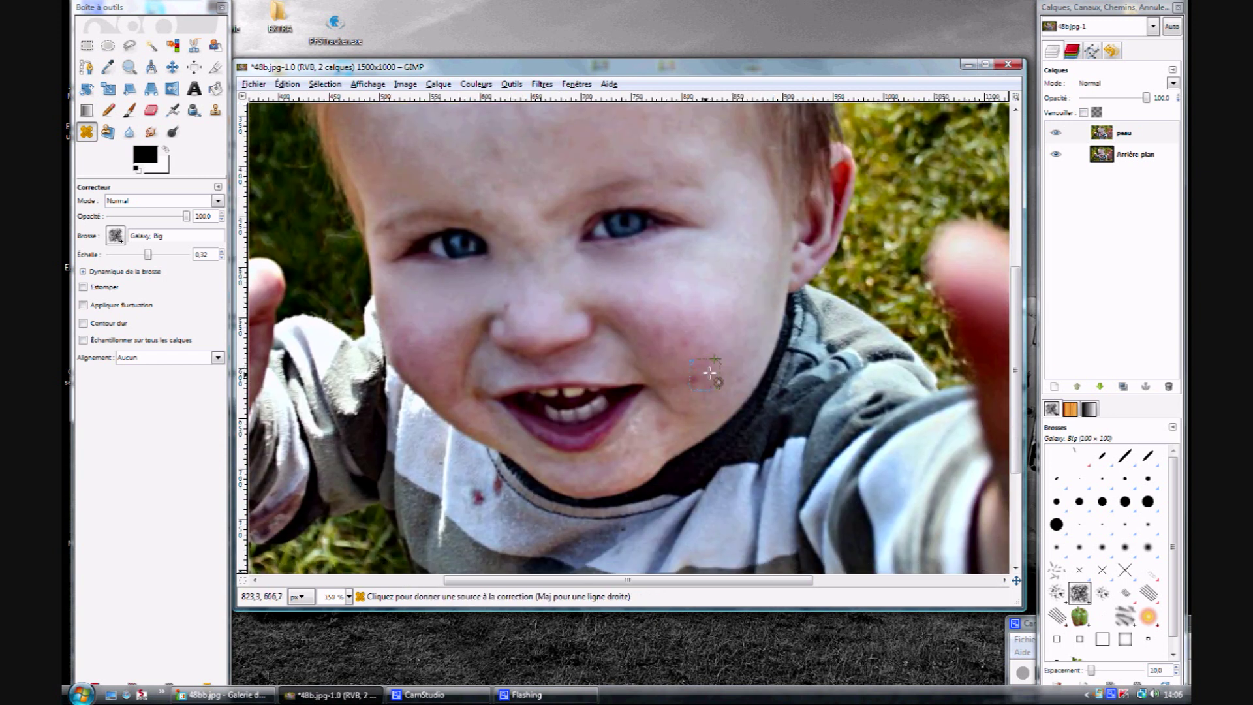
{"action": "key", "text": "ctrl"}
{"action": "left_click", "coordinate": [681, 415], "text": "ctrl"}
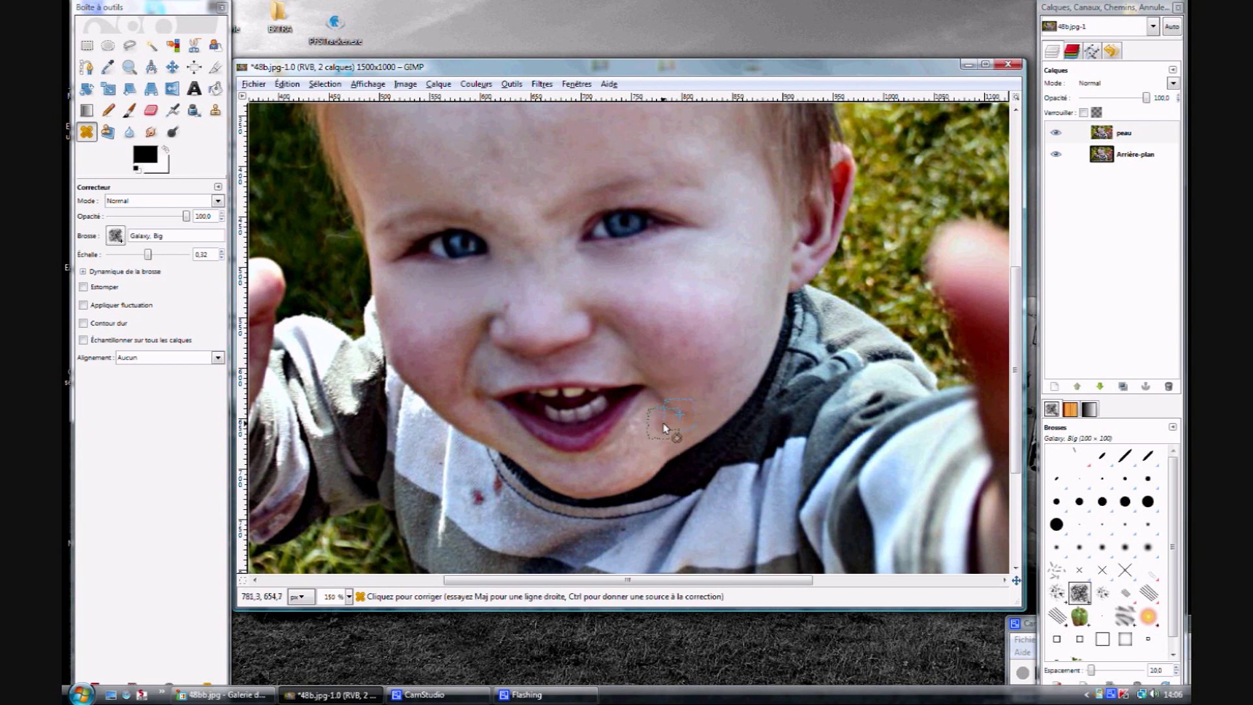
{"action": "left_click", "coordinate": [650, 426], "text": "ctrl"}
{"action": "key", "text": "ctrl"}
{"action": "key", "text": "ctrl"}
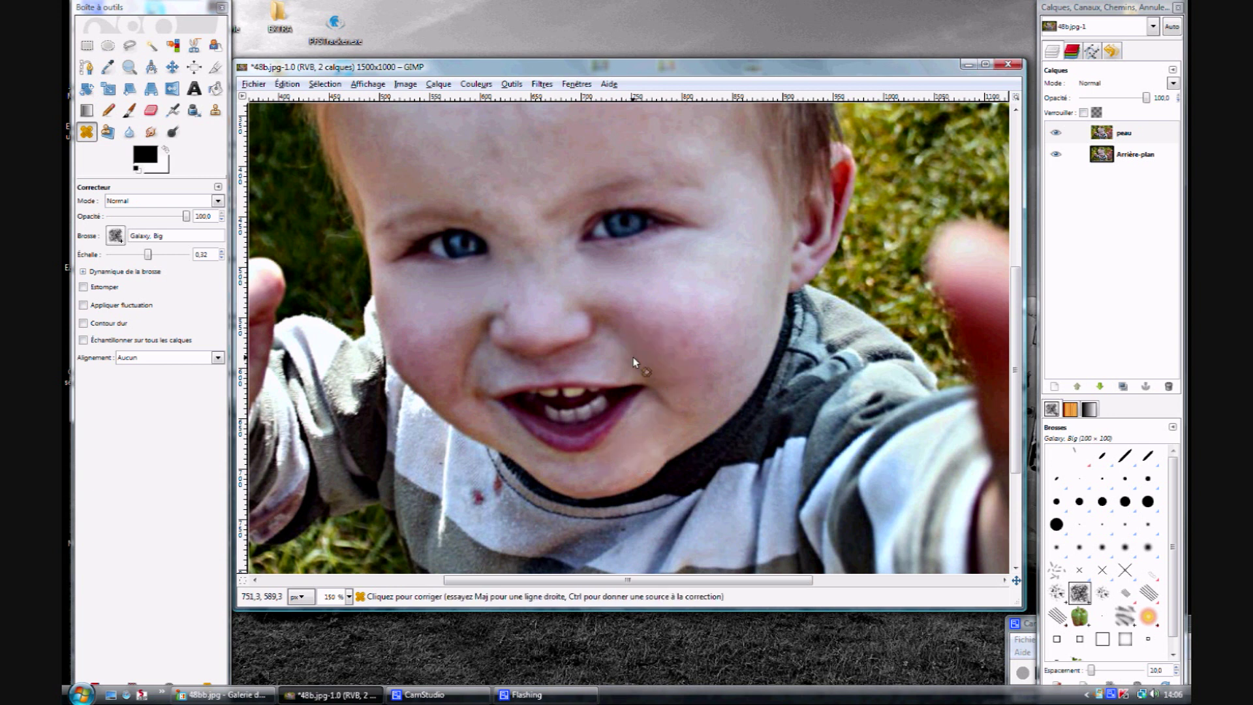
{"action": "key", "text": "ctrl"}
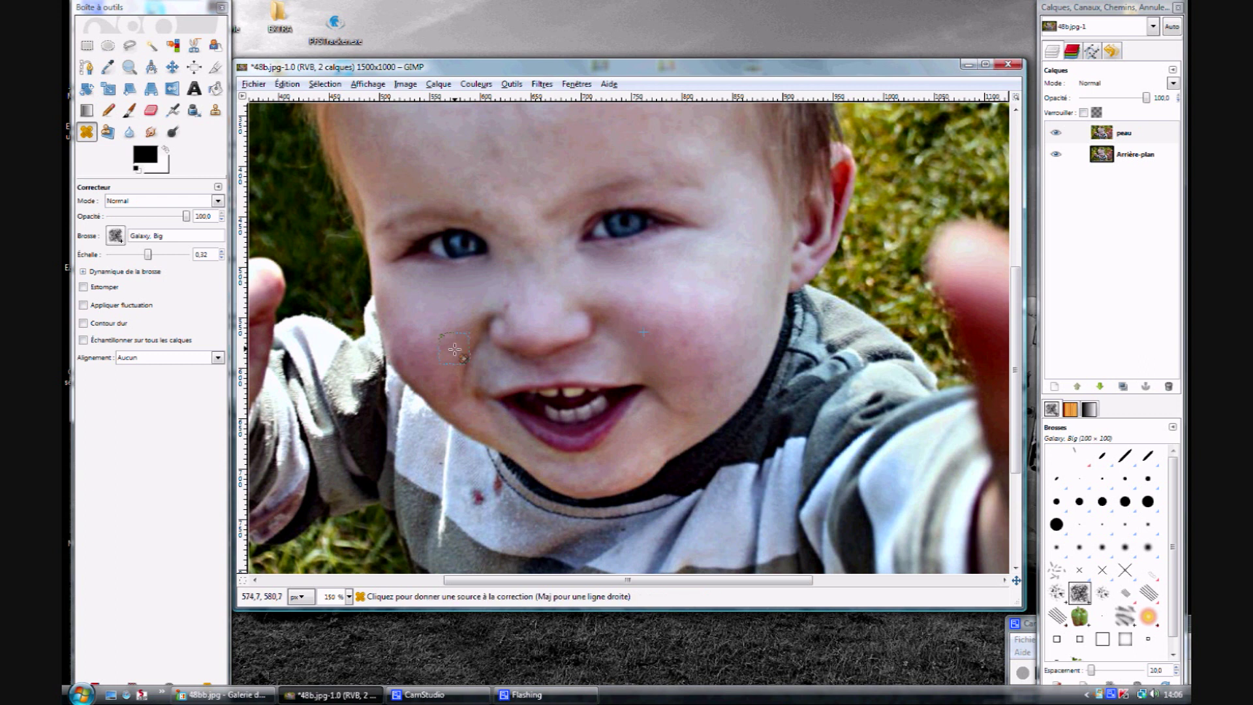
{"action": "left_click", "coordinate": [458, 395], "text": "ctrl"}
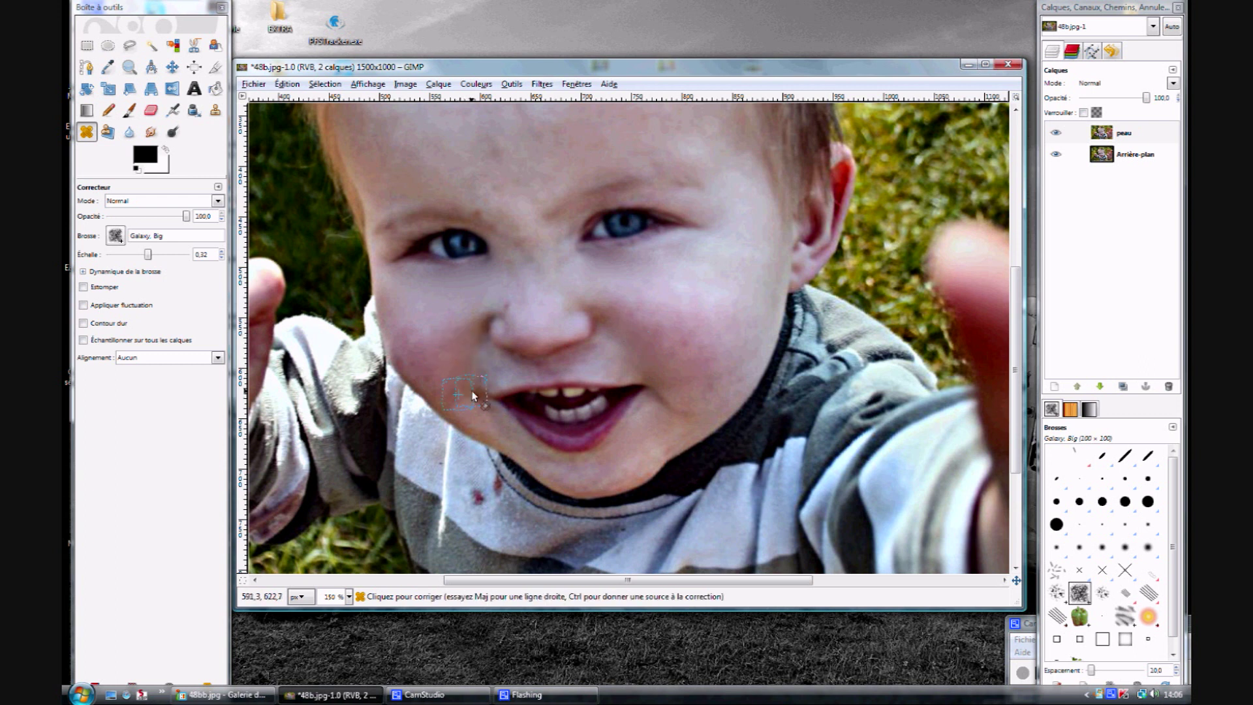
{"action": "left_click", "coordinate": [525, 313], "text": "ctrl"}
Heal the blemish on the chin and review the face
{"action": "scroll", "coordinate": [625, 353], "scroll_direction": "down", "scroll_amount": 1}
{"action": "scroll", "coordinate": [625, 353], "scroll_direction": "left", "scroll_amount": 1}
{"action": "scroll", "coordinate": [652, 359], "scroll_direction": "left", "scroll_amount": 1}
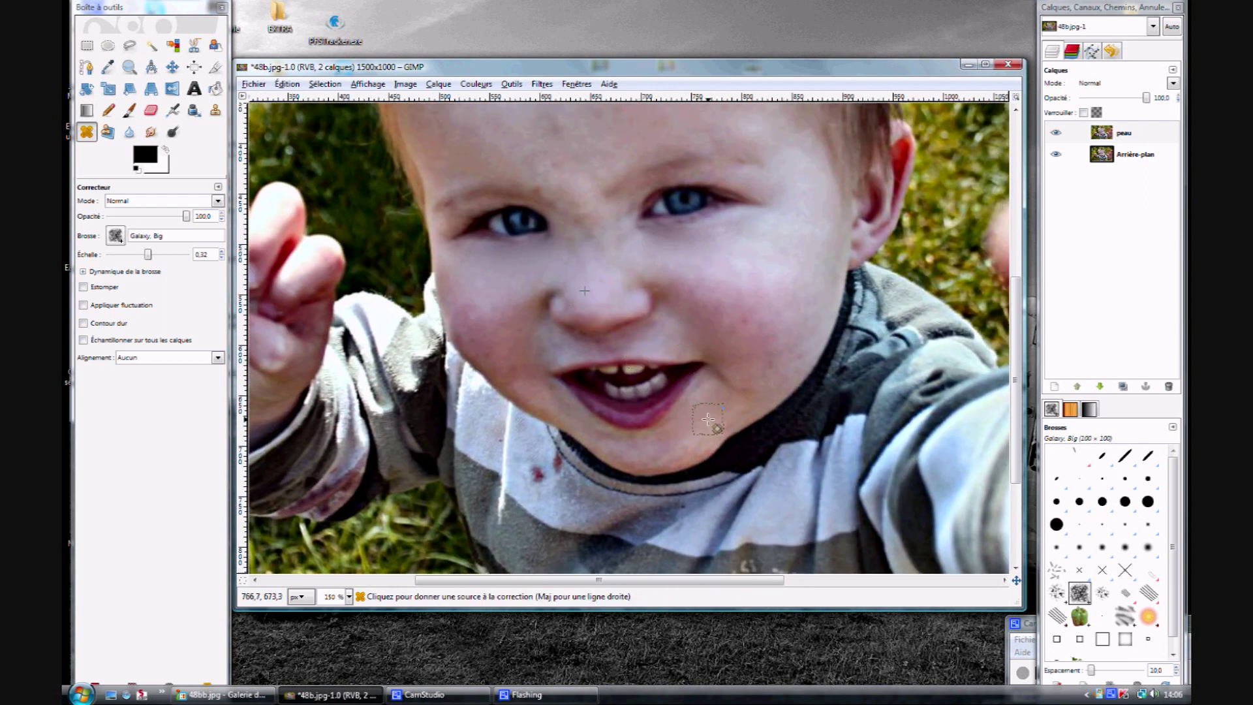
{"action": "left_click", "coordinate": [759, 338], "text": "ctrl"}
{"action": "scroll", "coordinate": [673, 446], "scroll_direction": "up", "scroll_amount": 2}
{"action": "scroll", "coordinate": [673, 446], "scroll_direction": "up", "scroll_amount": 1}
{"action": "left_click", "coordinate": [607, 446], "text": "ctrl"}
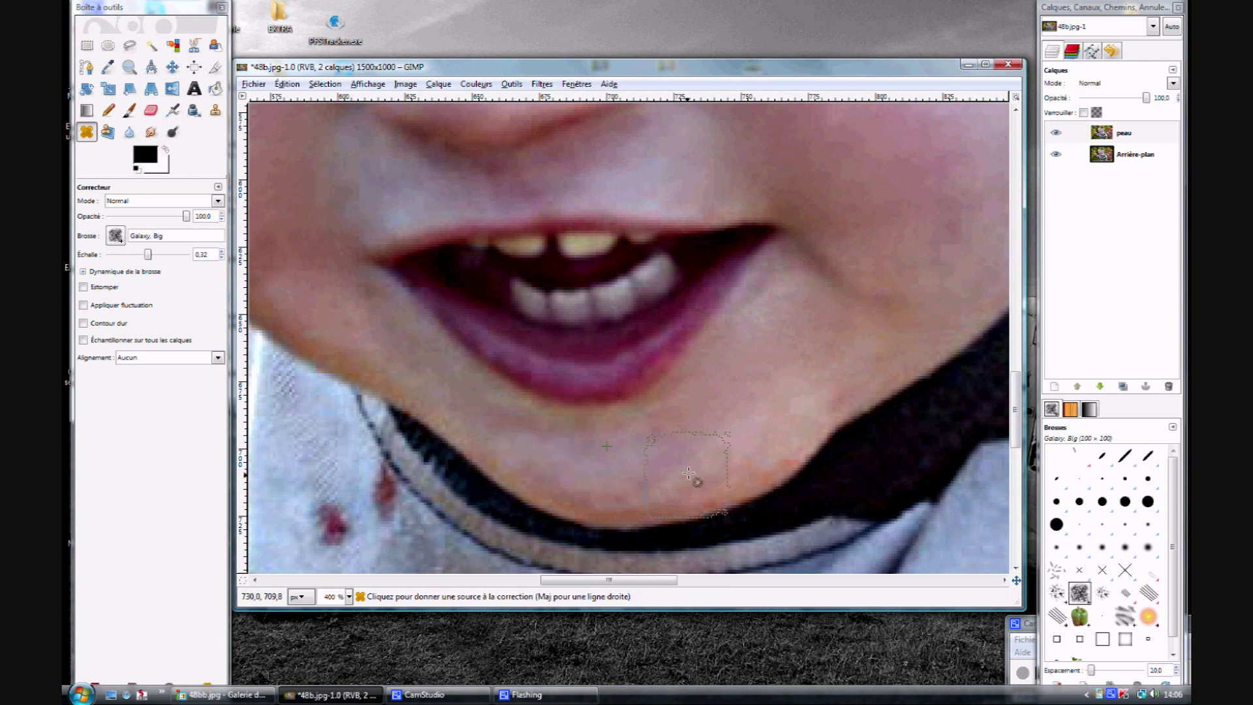
{"action": "scroll", "coordinate": [647, 405], "scroll_direction": "down", "scroll_amount": 2}
{"action": "scroll", "coordinate": [662, 309], "scroll_direction": "down", "scroll_amount": 1}
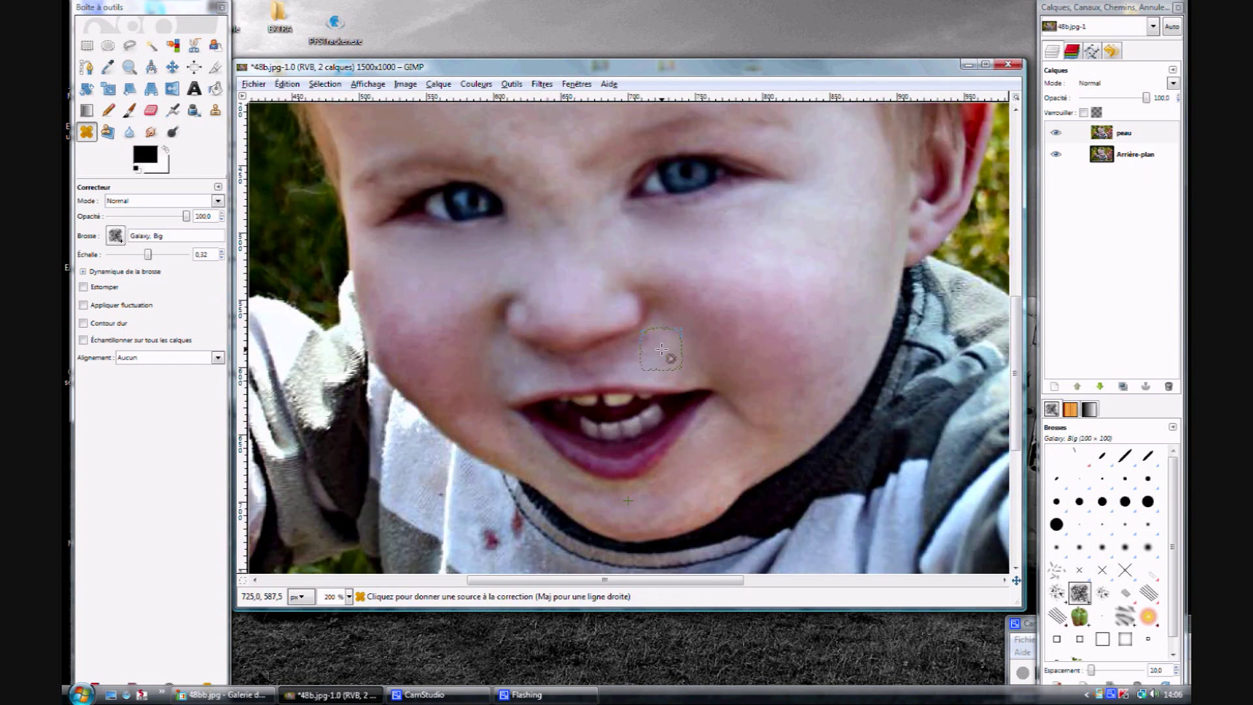
{"action": "scroll", "coordinate": [660, 347], "scroll_direction": "down", "scroll_amount": 1}
{"action": "scroll", "coordinate": [659, 373], "scroll_direction": "up", "scroll_amount": 2}
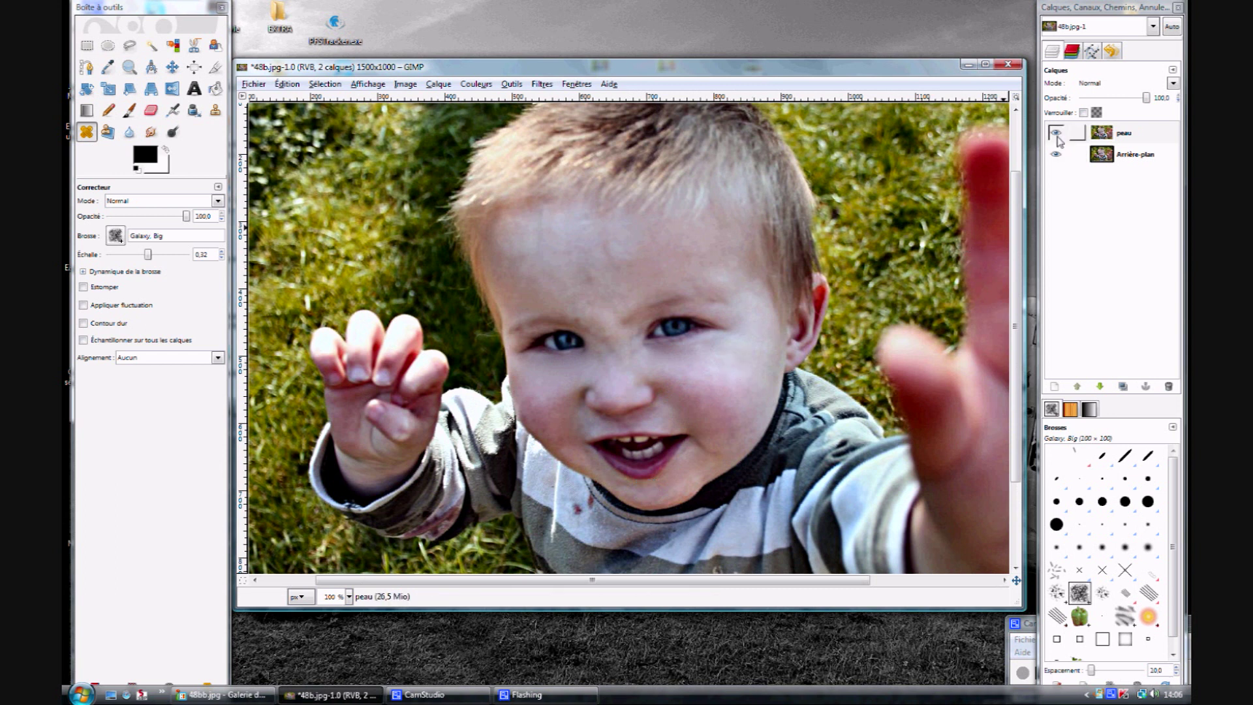
Toggle the peau layer's visibility to compare the photo before and after healing
{"action": "left_click", "coordinate": [1057, 134]}
{"action": "left_click", "coordinate": [1057, 134]}
{"action": "left_click", "coordinate": [1056, 134]}
{"action": "left_click", "coordinate": [1056, 134]}
{"action": "left_click", "coordinate": [1056, 134]}
{"action": "left_click", "coordinate": [1056, 134]}
{"action": "left_click", "coordinate": [1057, 134]}
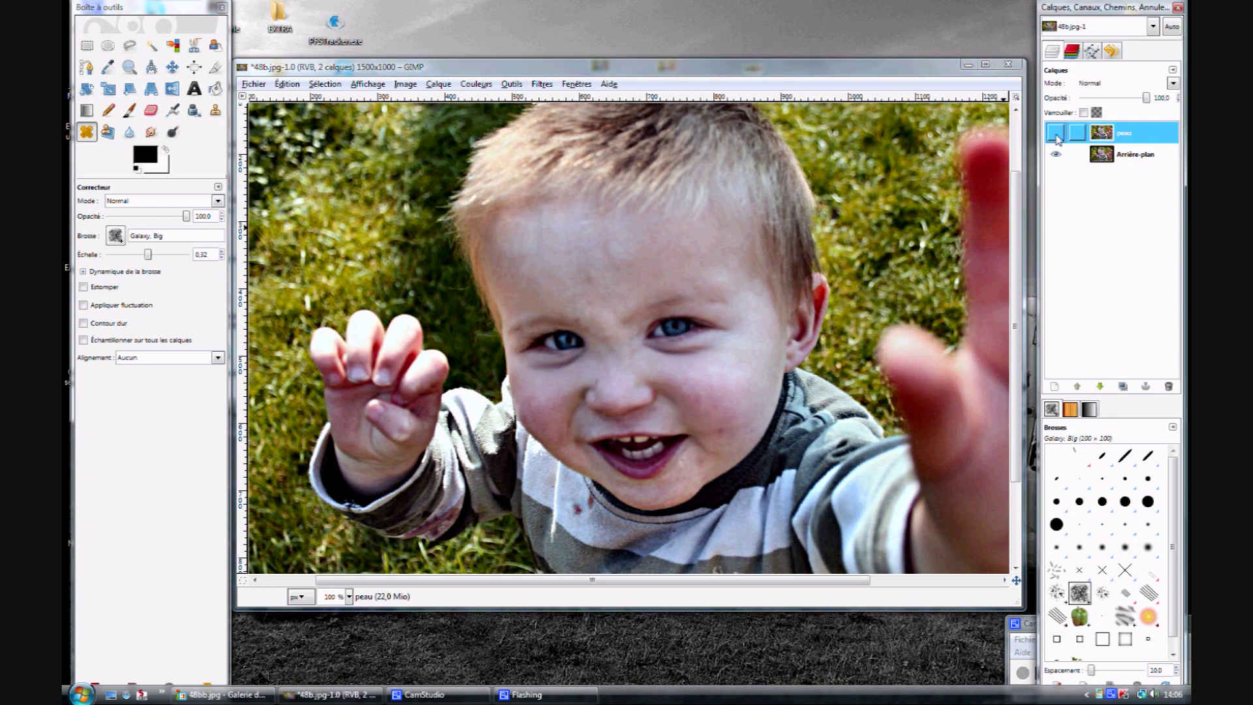
{"action": "left_click", "coordinate": [1057, 133]}
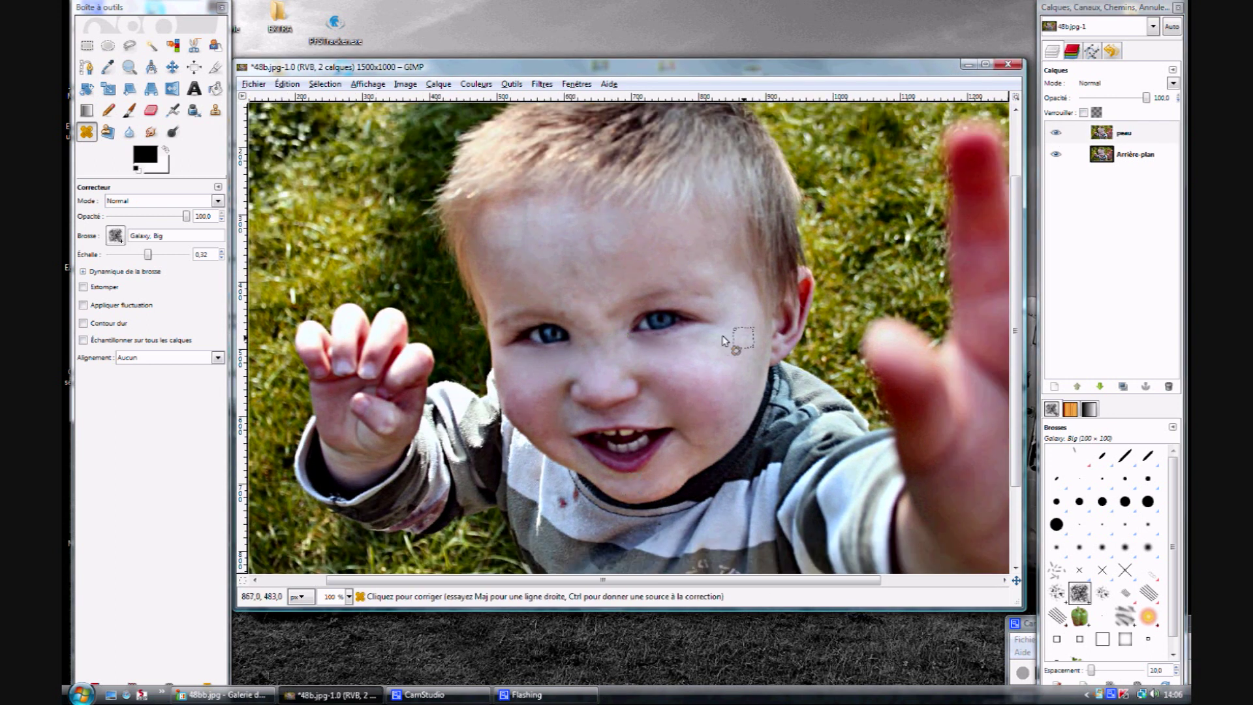
Merge the peau layer down into Arrière-plan with Fusionner vers le bas
{"action": "right_click", "coordinate": [1173, 144]}
{"action": "left_click", "coordinate": [1064, 232]}
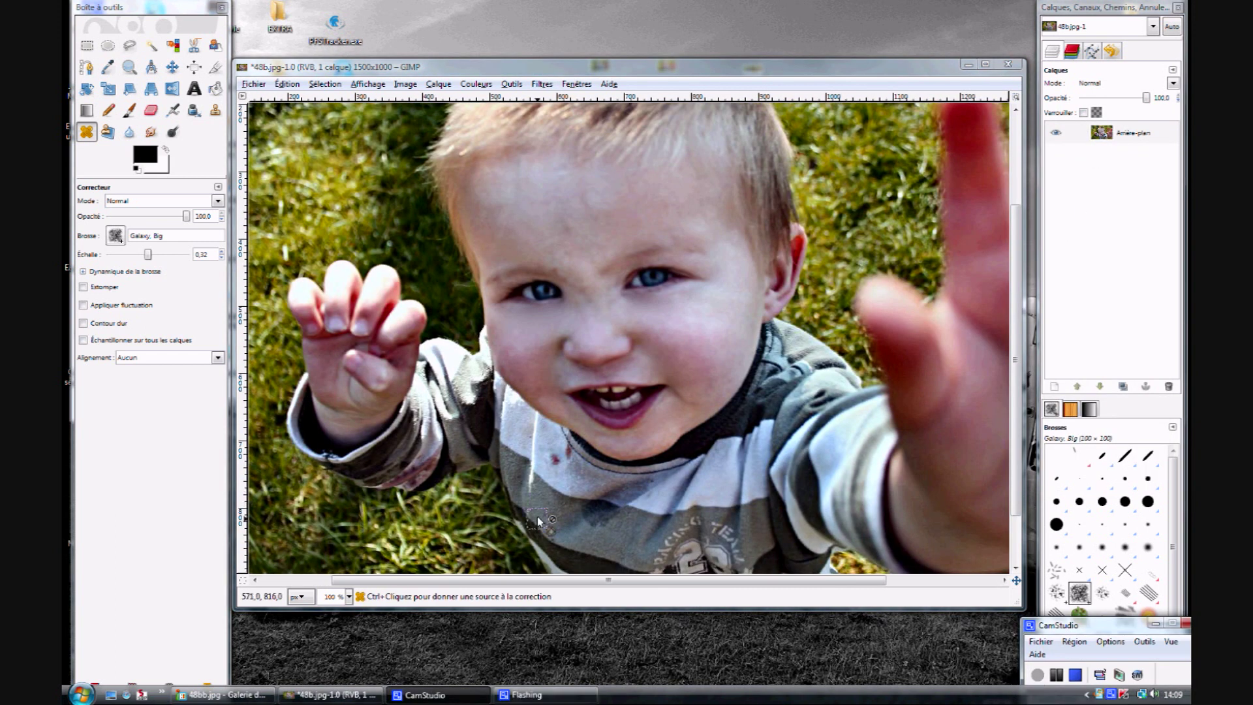
{"action": "scroll", "coordinate": [537, 516], "scroll_direction": "left", "scroll_amount": 2}
{"action": "scroll", "coordinate": [572, 401], "scroll_direction": "down", "scroll_amount": 2}
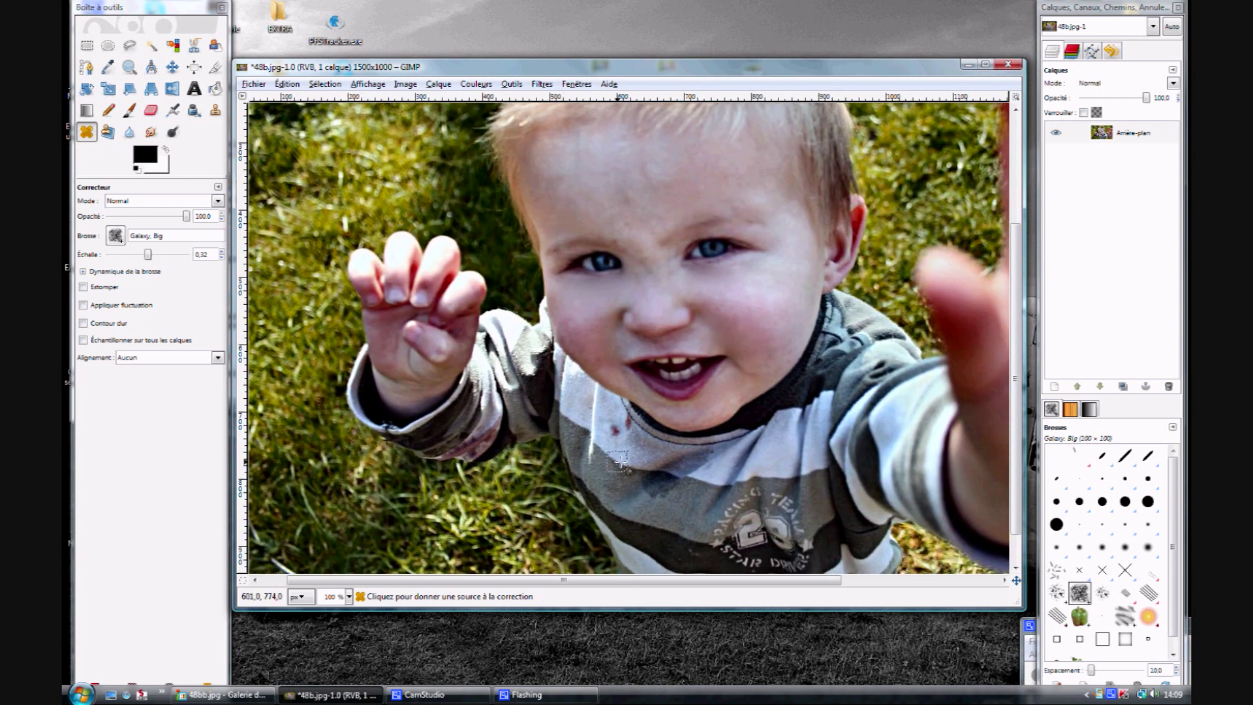
{"action": "scroll", "coordinate": [572, 392], "scroll_direction": "up", "scroll_amount": 1, "text": "ctrl"}
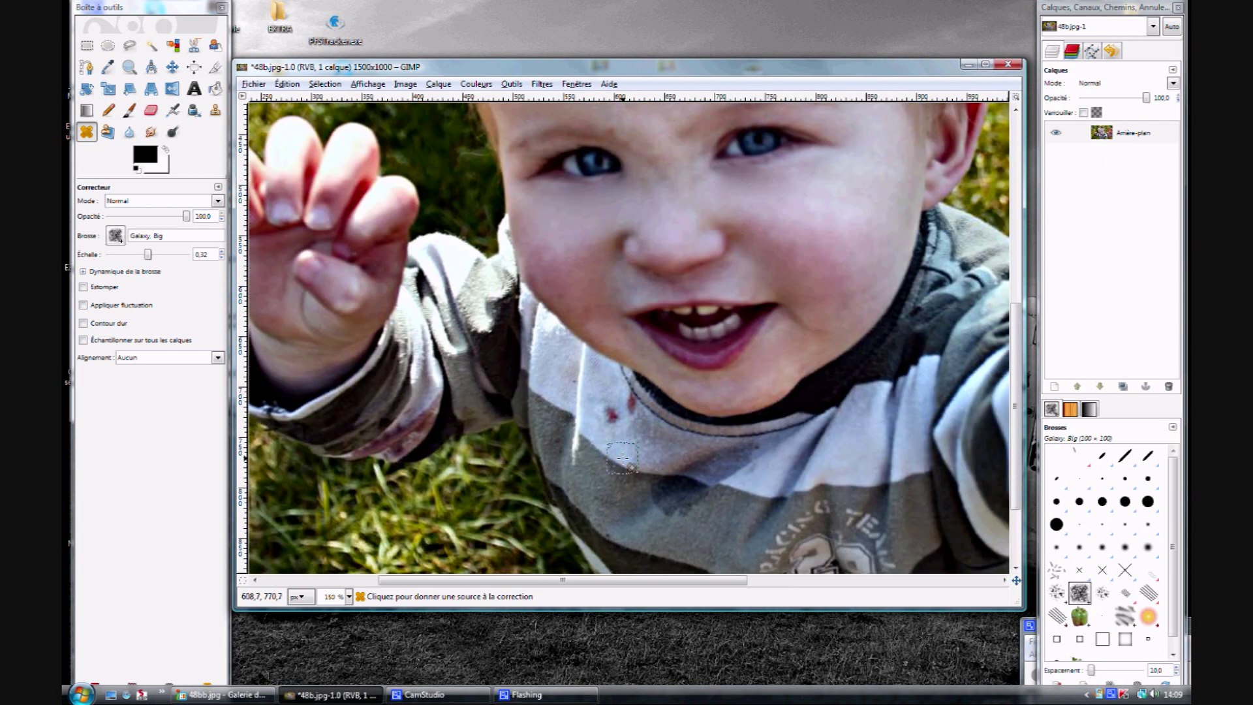
Duplicate the Arrière-plan layer and rename the new top copy 'pull'
{"action": "left_click", "coordinate": [1149, 134]}
{"action": "right_click", "coordinate": [1148, 135]}
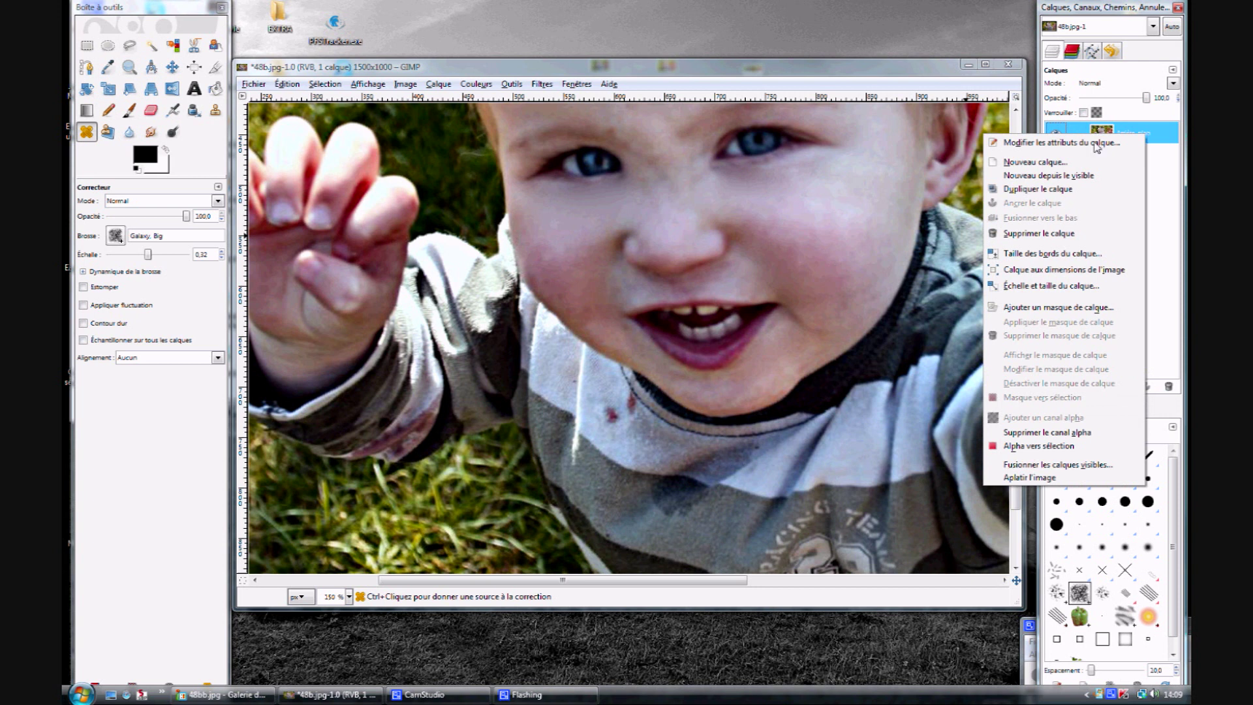
{"action": "left_click", "coordinate": [1025, 190]}
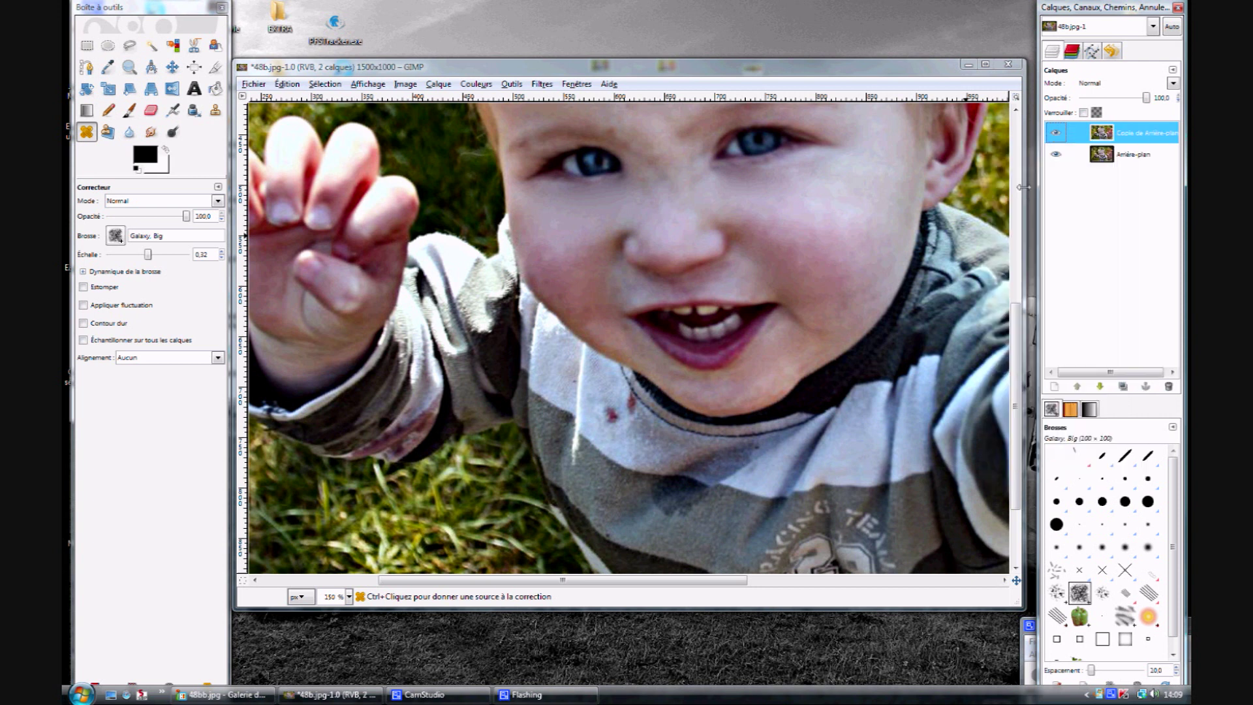
{"action": "right_click", "coordinate": [1150, 131]}
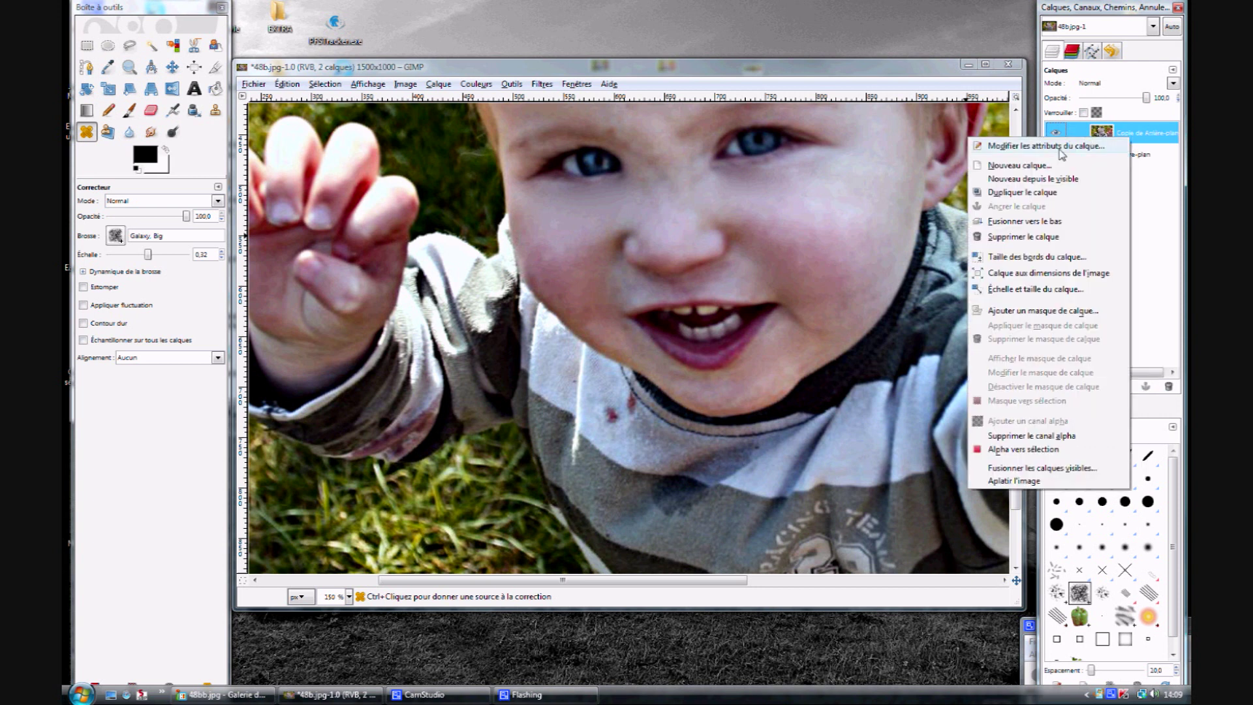
{"action": "left_click", "coordinate": [1062, 154]}
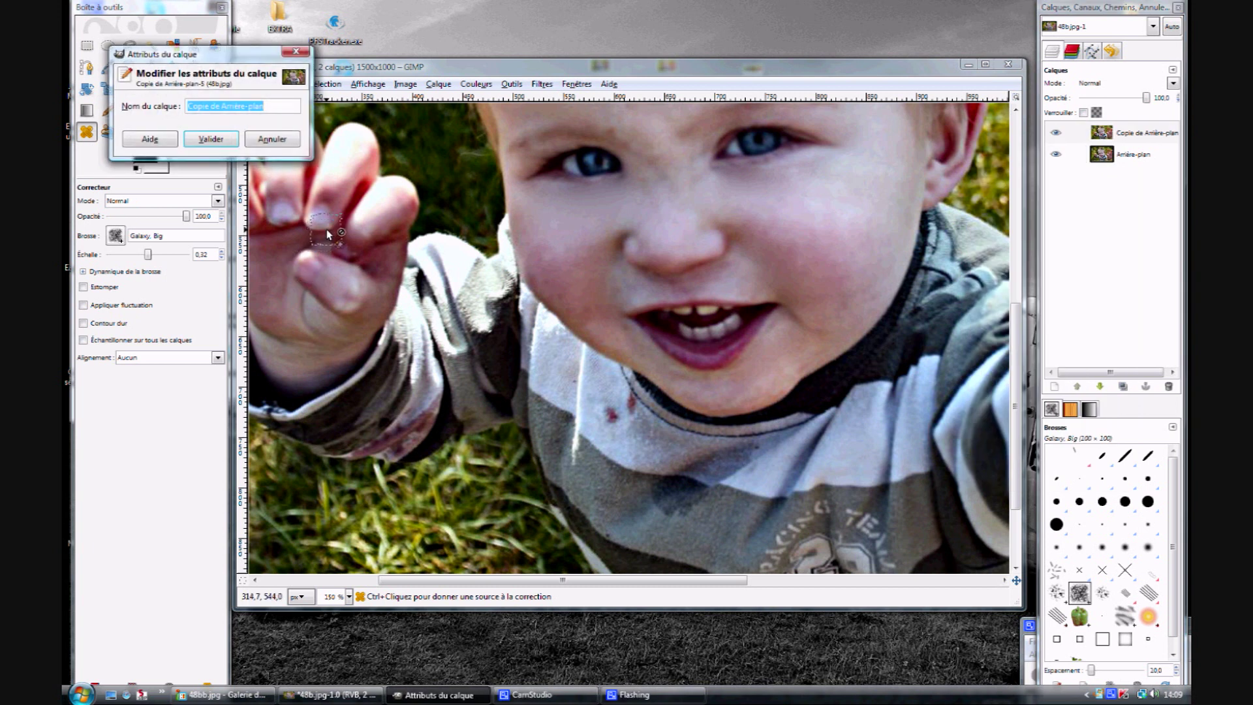
{"action": "type", "text": "pull"}
{"action": "key", "text": "Return"}
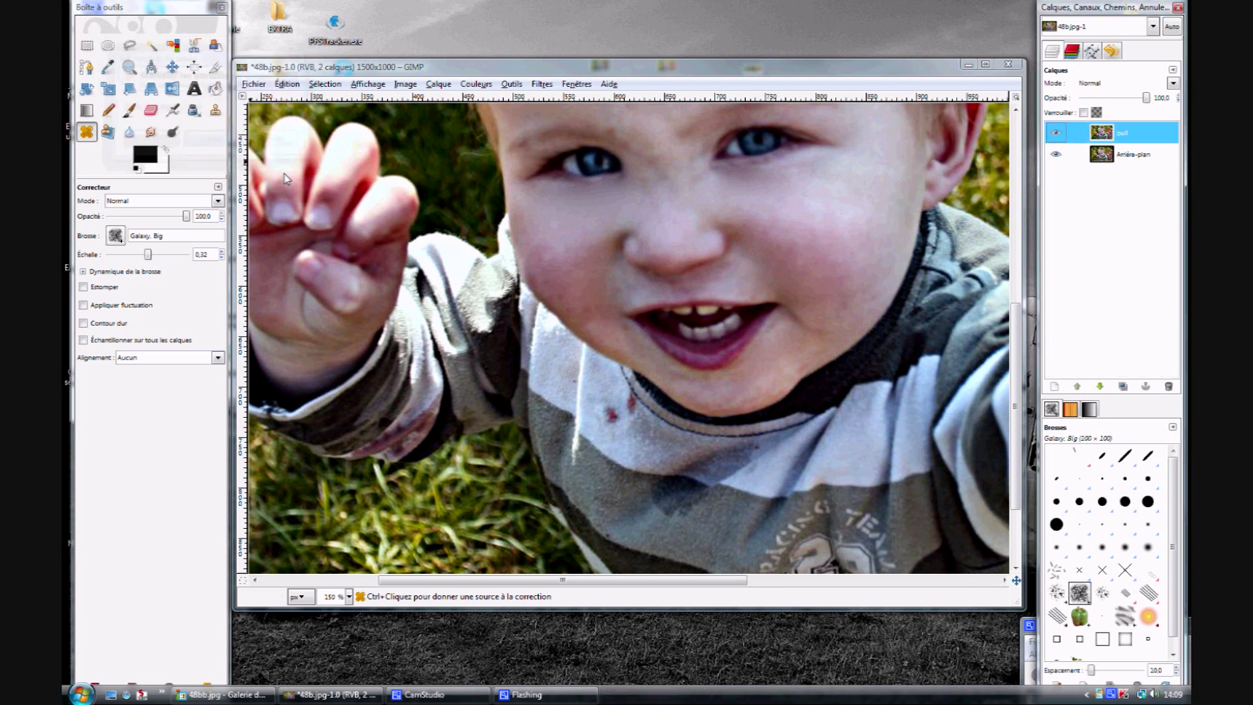
Bring the sweater area into view, choose the Clone tool and shrink its brush
{"action": "left_click_drag", "start_coordinate": [544, 370], "coordinate": [655, 306]}
{"action": "scroll", "coordinate": [655, 307], "scroll_direction": "up", "scroll_amount": 2}
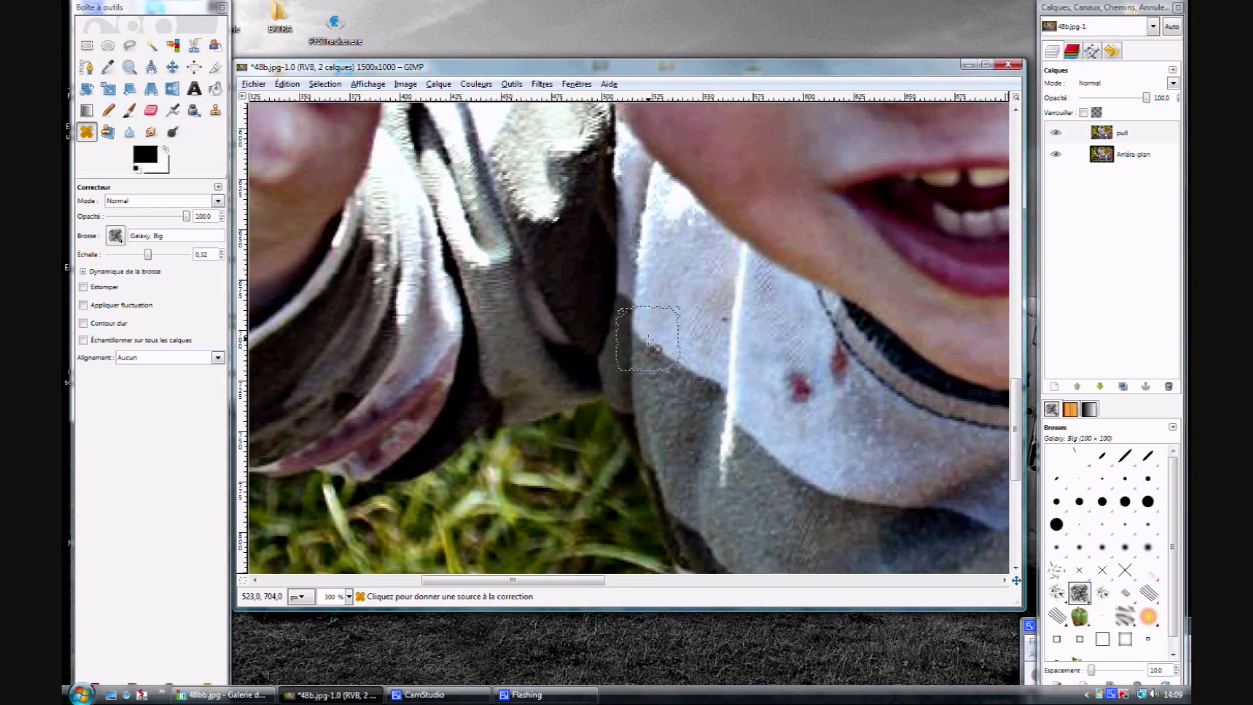
{"action": "scroll", "coordinate": [442, 395], "scroll_direction": "down", "scroll_amount": 2}
{"action": "scroll", "coordinate": [442, 395], "scroll_direction": "up", "scroll_amount": 1}
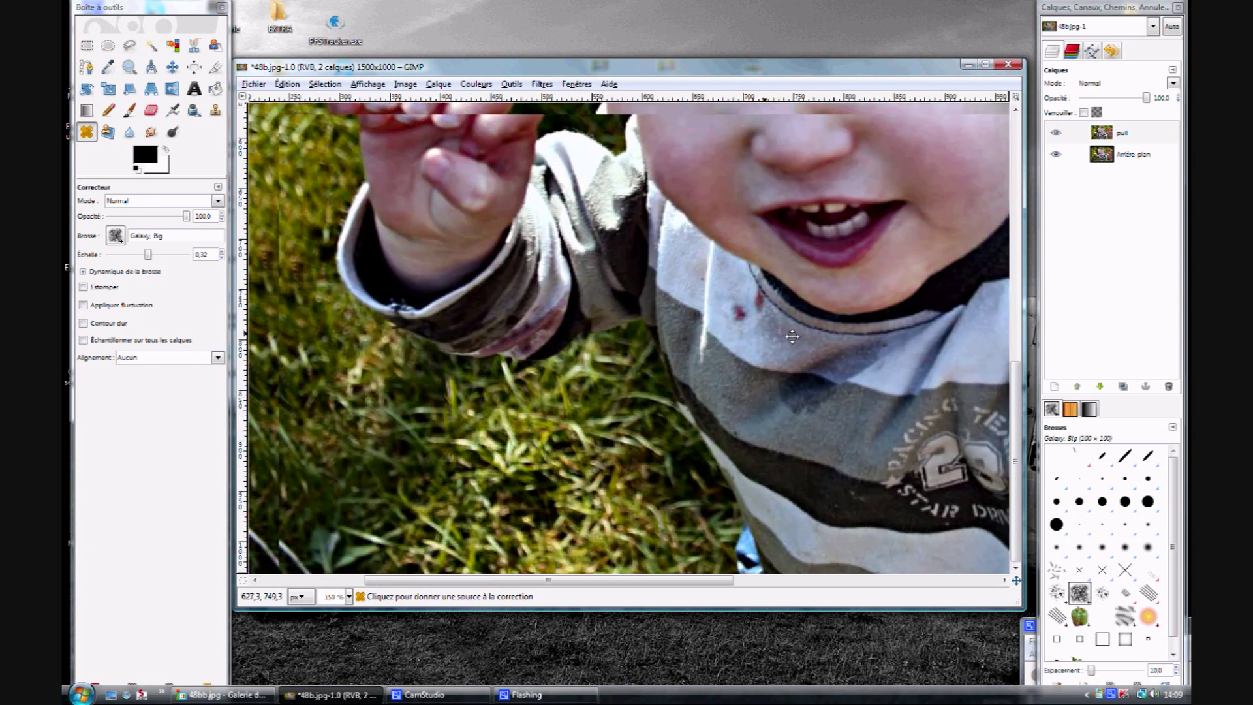
{"action": "left_click_drag", "start_coordinate": [620, 385], "coordinate": [541, 342]}
{"action": "scroll", "coordinate": [540, 342], "scroll_direction": "up", "scroll_amount": 2}
{"action": "scroll", "coordinate": [588, 333], "scroll_direction": "down", "scroll_amount": 3}
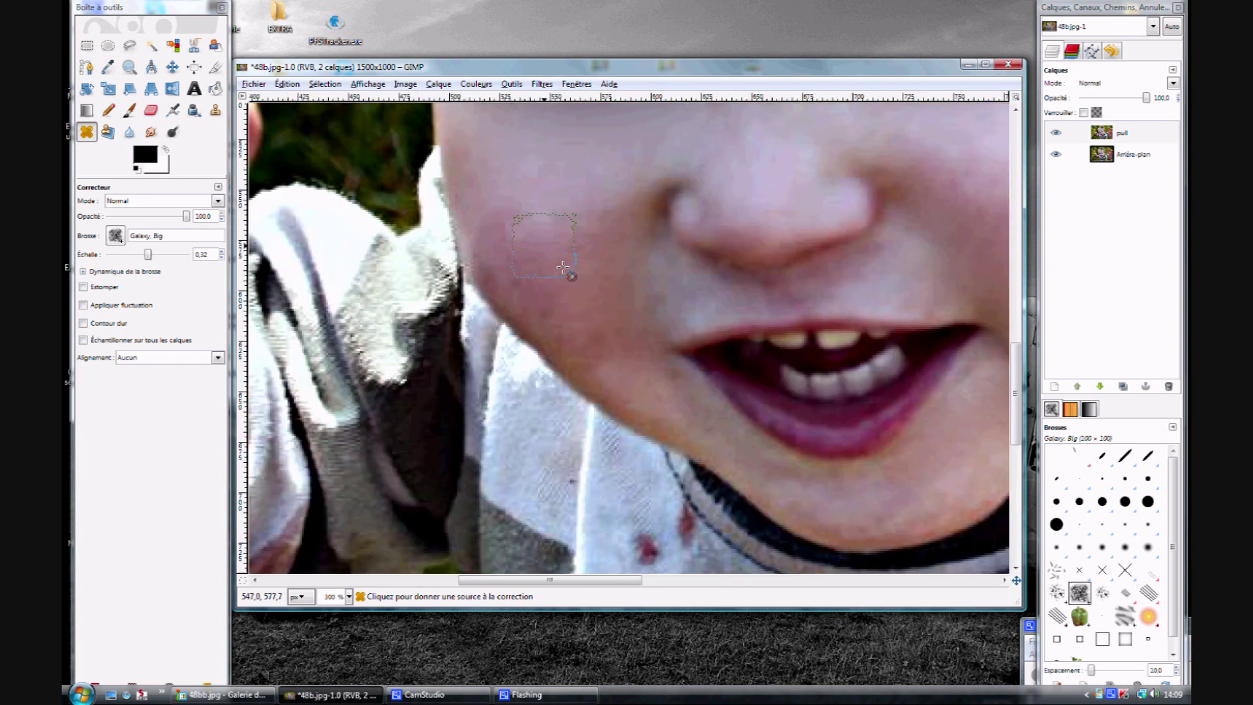
{"action": "scroll", "coordinate": [634, 326], "scroll_direction": "down", "scroll_amount": 2}
{"action": "scroll", "coordinate": [679, 322], "scroll_direction": "down", "scroll_amount": 2}
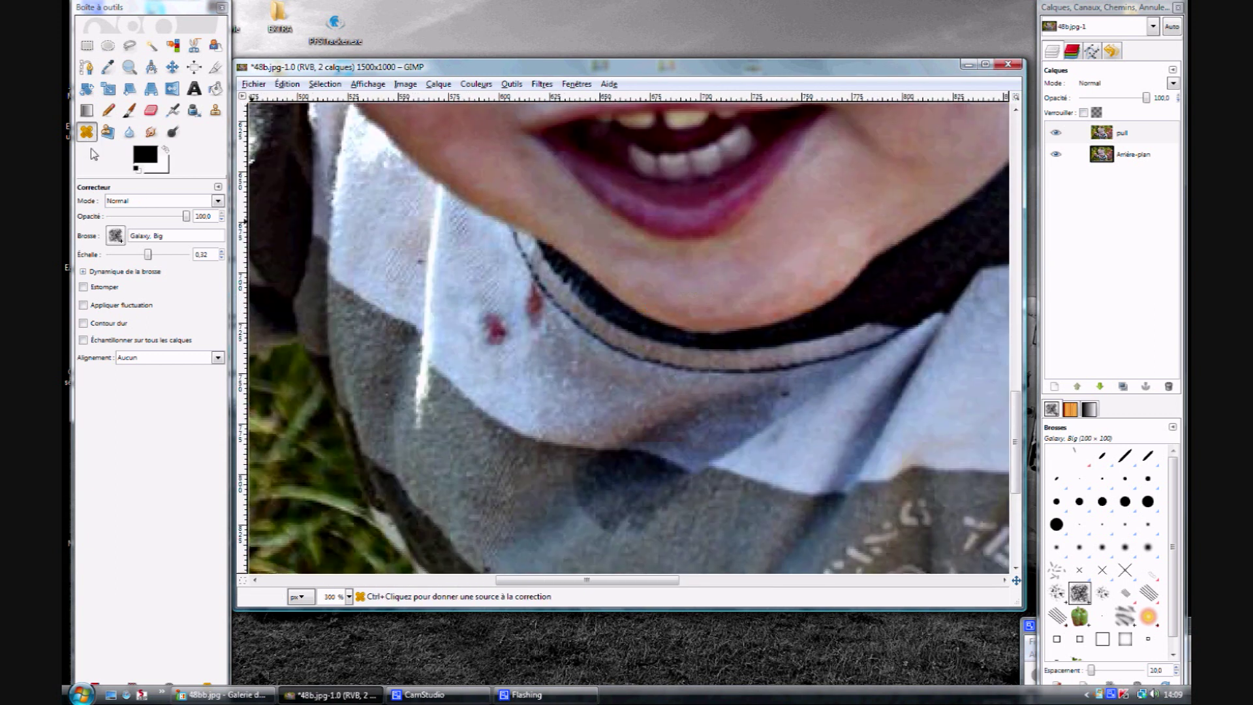
{"action": "left_click", "coordinate": [214, 111]}
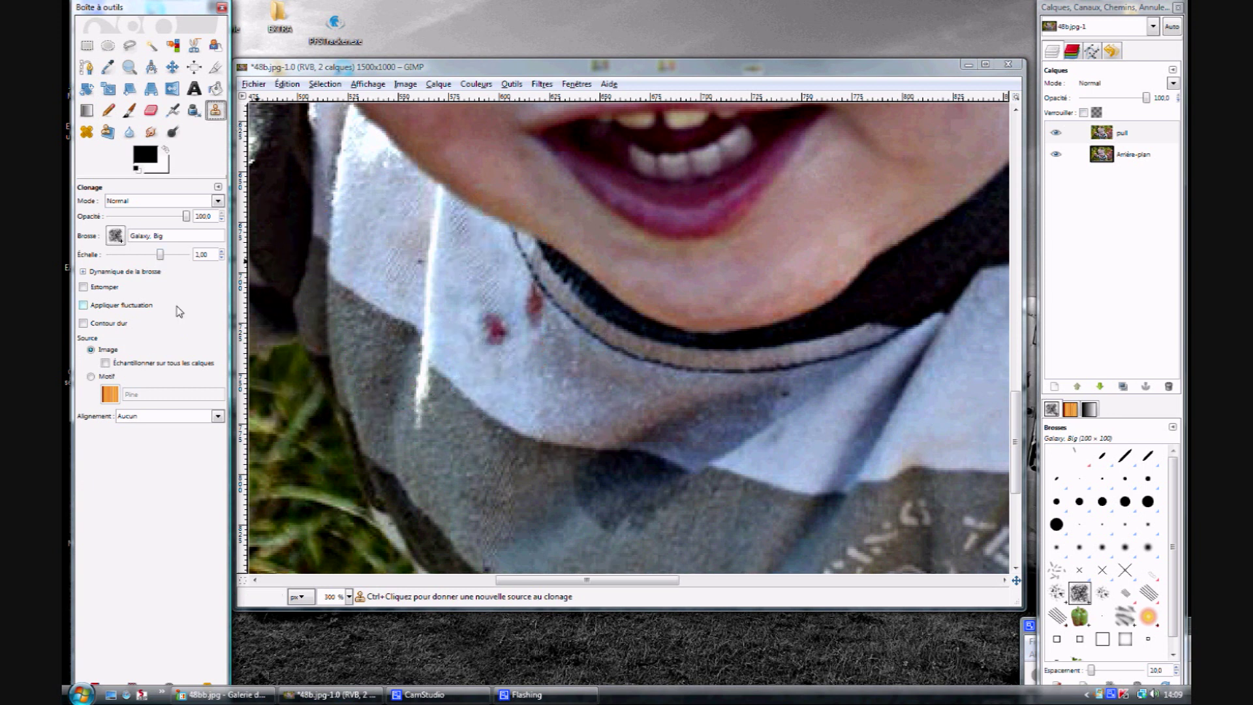
{"action": "left_click_drag", "start_coordinate": [160, 255], "coordinate": [137, 258]}
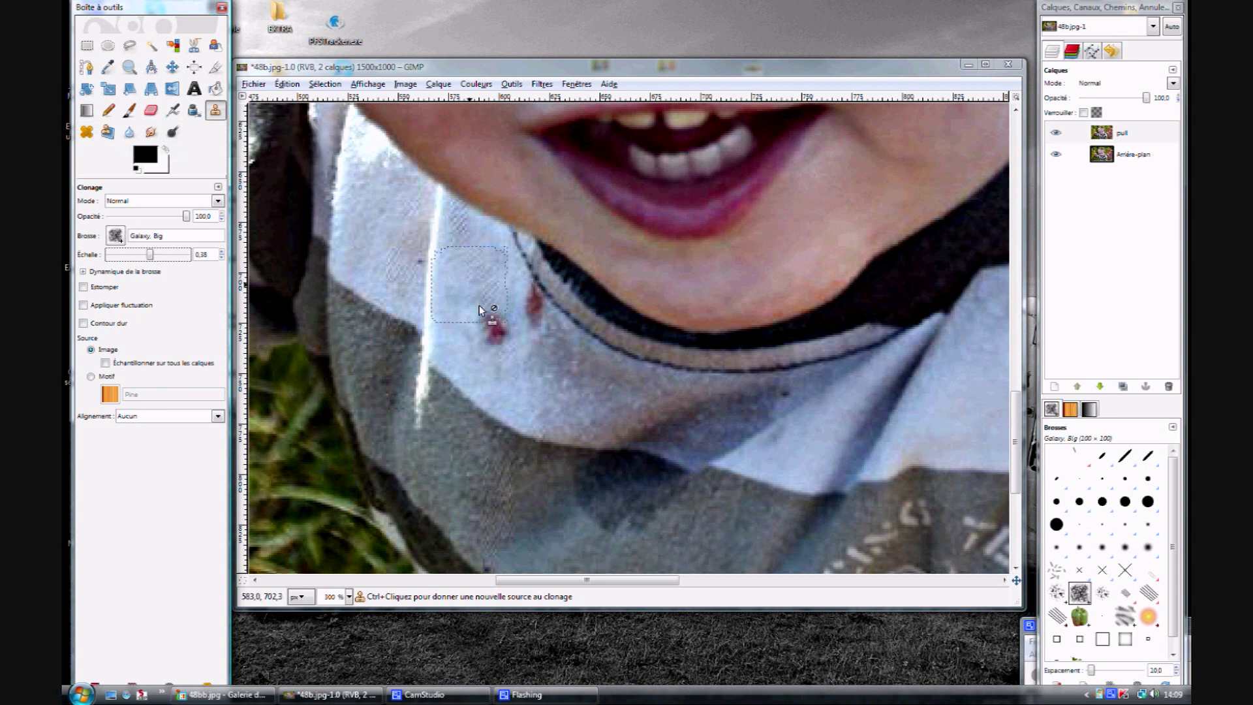
Clone clean white-stripe fabric over the red spots and dark marks below the collar
{"action": "left_click", "coordinate": [472, 273], "text": "ctrl"}
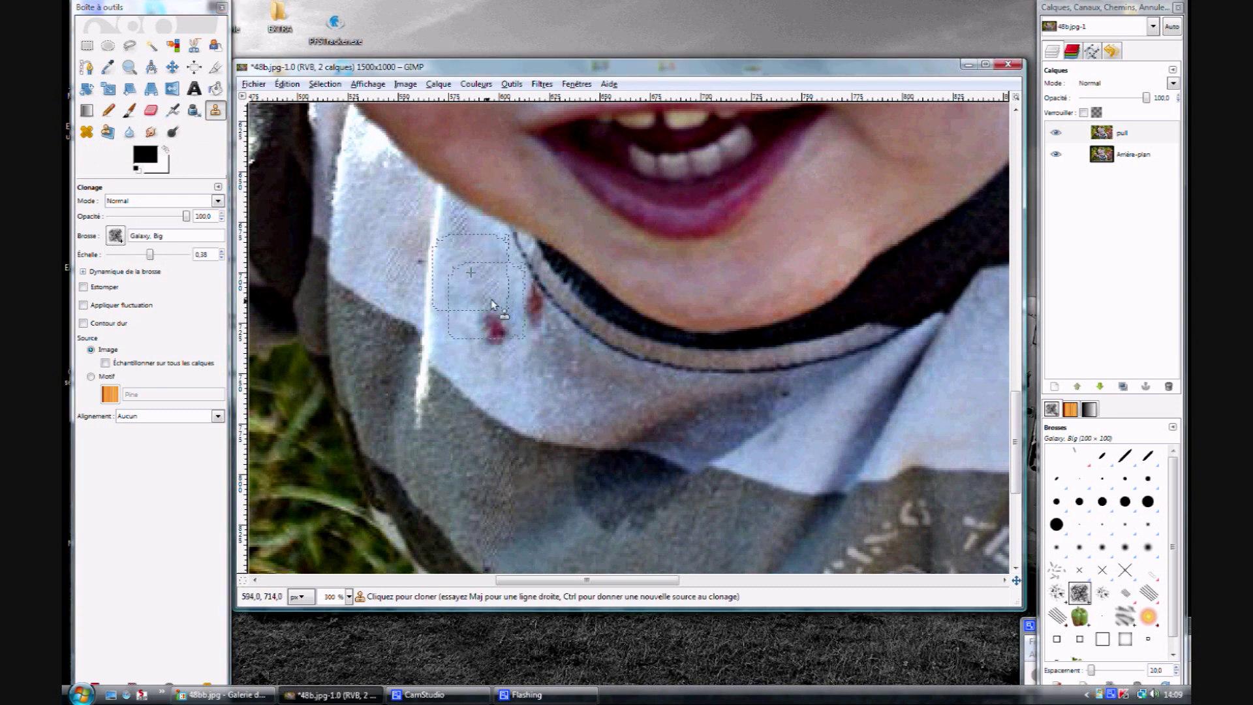
{"action": "mouse_move", "coordinate": [535, 325]}
{"action": "left_mouse_down"}
{"action": "mouse_move", "coordinate": [513, 318]}
{"action": "mouse_move", "coordinate": [531, 350]}
{"action": "left_mouse_up"}
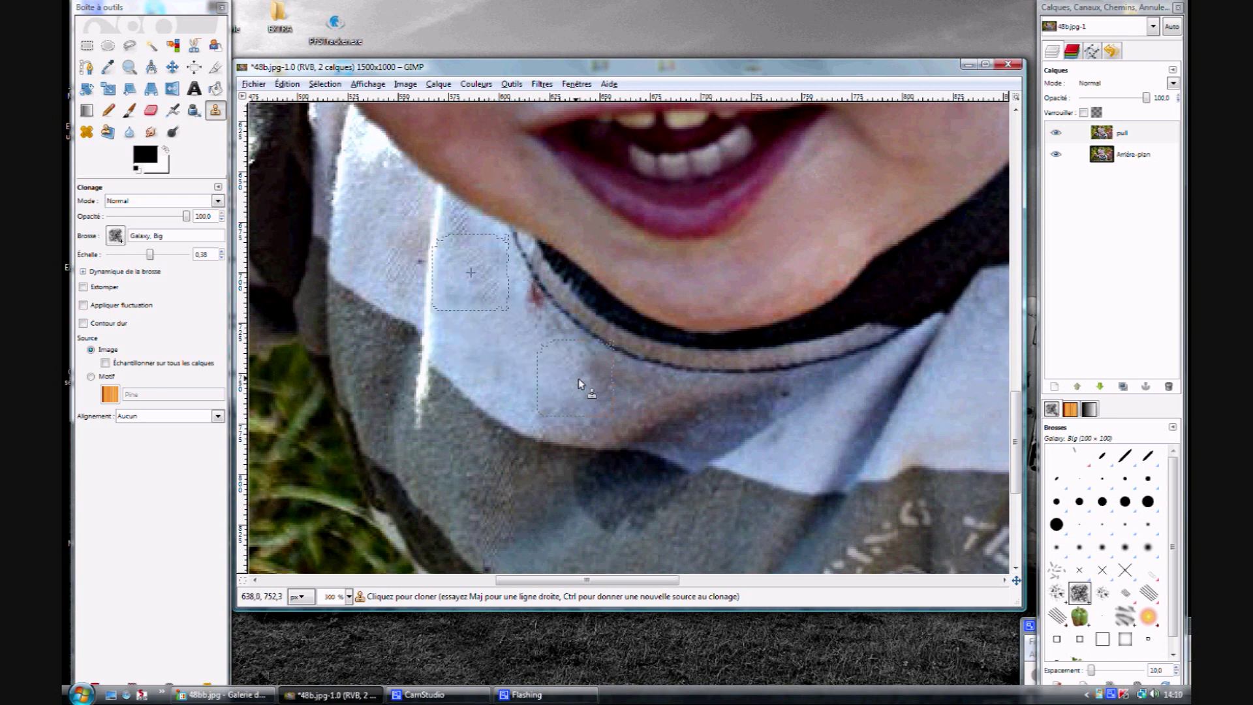
{"action": "left_click", "coordinate": [503, 370], "text": "ctrl"}
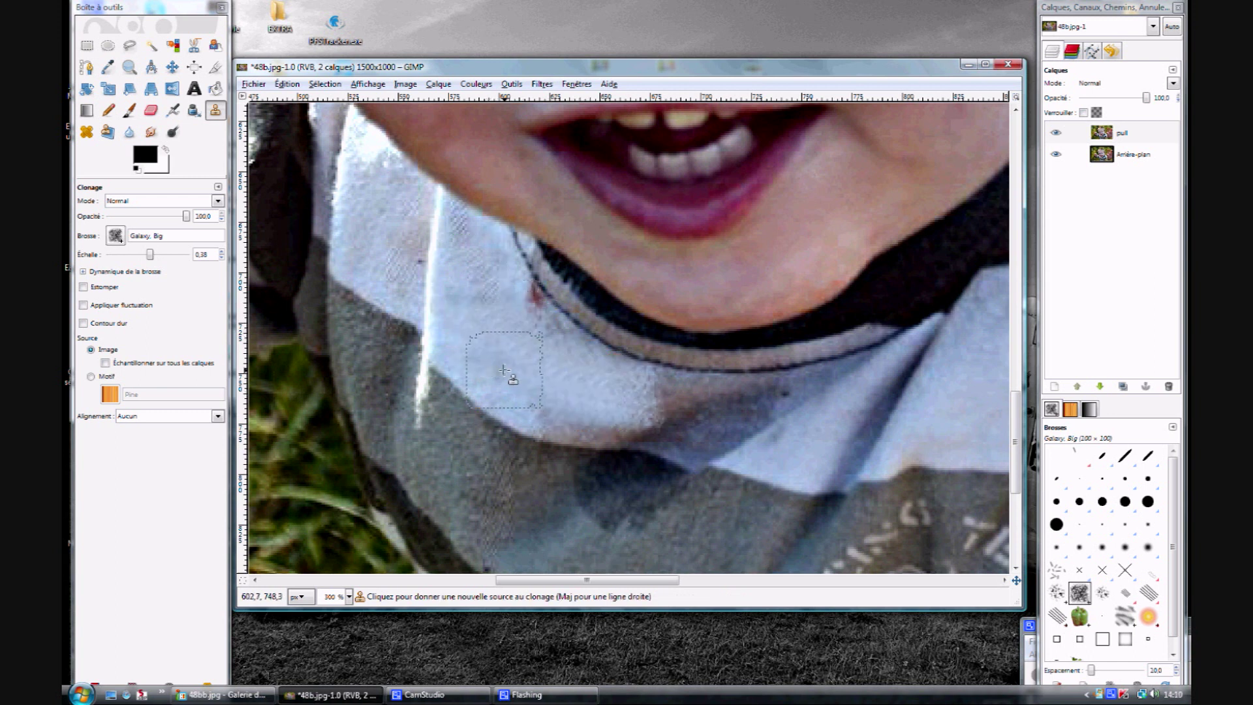
{"action": "left_click", "coordinate": [802, 444], "text": "ctrl"}
{"action": "left_click_drag", "start_coordinate": [770, 431], "coordinate": [672, 425]}
{"action": "left_click", "coordinate": [638, 410], "text": "ctrl"}
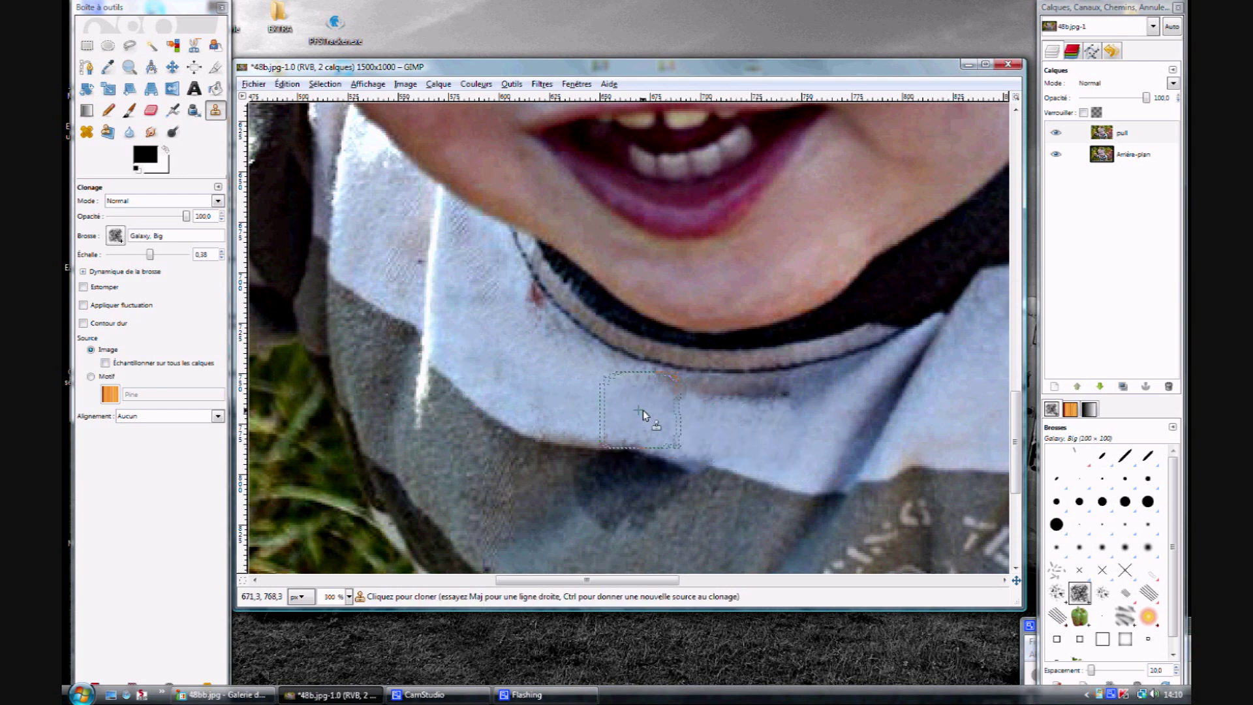
{"action": "mouse_move", "coordinate": [750, 410]}
{"action": "left_mouse_down"}
{"action": "mouse_move", "coordinate": [824, 406]}
{"action": "mouse_move", "coordinate": [663, 414]}
{"action": "mouse_move", "coordinate": [580, 381]}
{"action": "left_mouse_up"}
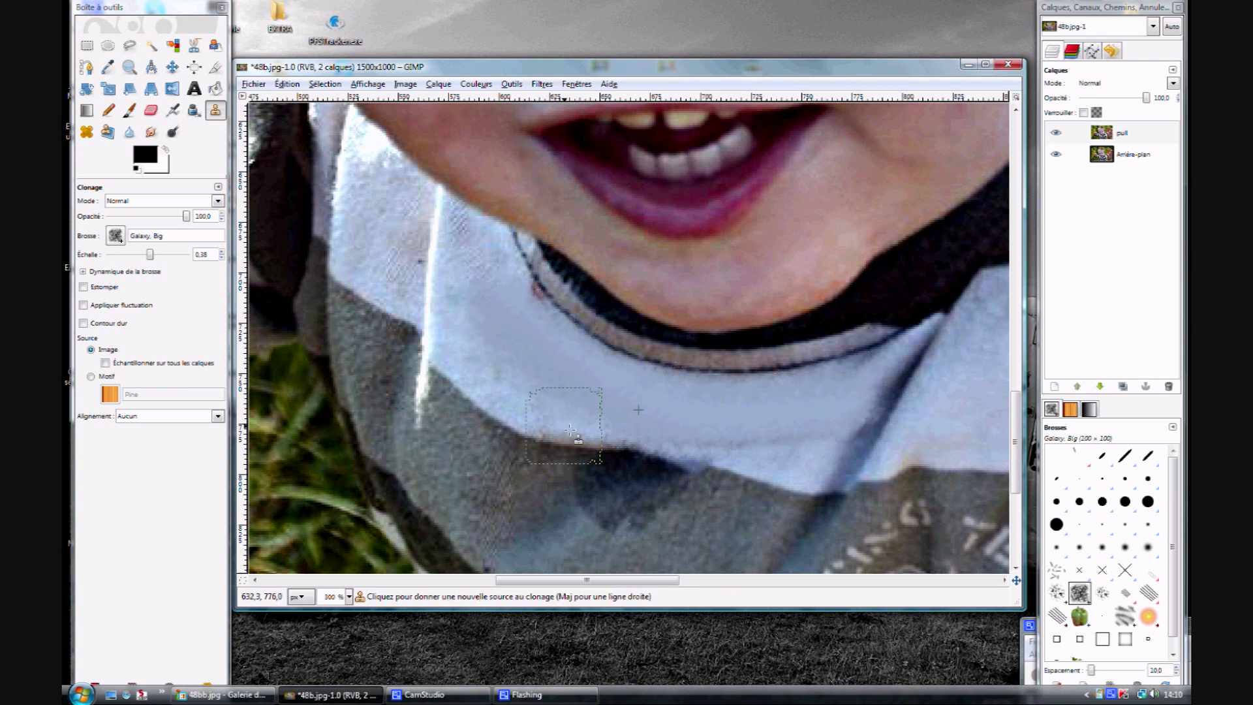
Clone grey sweater texture over the dark patch and stripe, then set a new source
{"action": "scroll", "coordinate": [659, 431], "scroll_direction": "down", "scroll_amount": 3}
{"action": "left_click", "coordinate": [660, 432], "text": "ctrl"}
{"action": "left_click_drag", "start_coordinate": [596, 388], "coordinate": [679, 382]}
{"action": "mouse_move", "coordinate": [554, 436]}
{"action": "left_mouse_down"}
{"action": "mouse_move", "coordinate": [560, 383]}
{"action": "mouse_move", "coordinate": [609, 385]}
{"action": "left_mouse_up"}
{"action": "scroll", "coordinate": [639, 379], "scroll_direction": "left", "scroll_amount": 3}
{"action": "scroll", "coordinate": [663, 301], "scroll_direction": "right", "scroll_amount": 5}
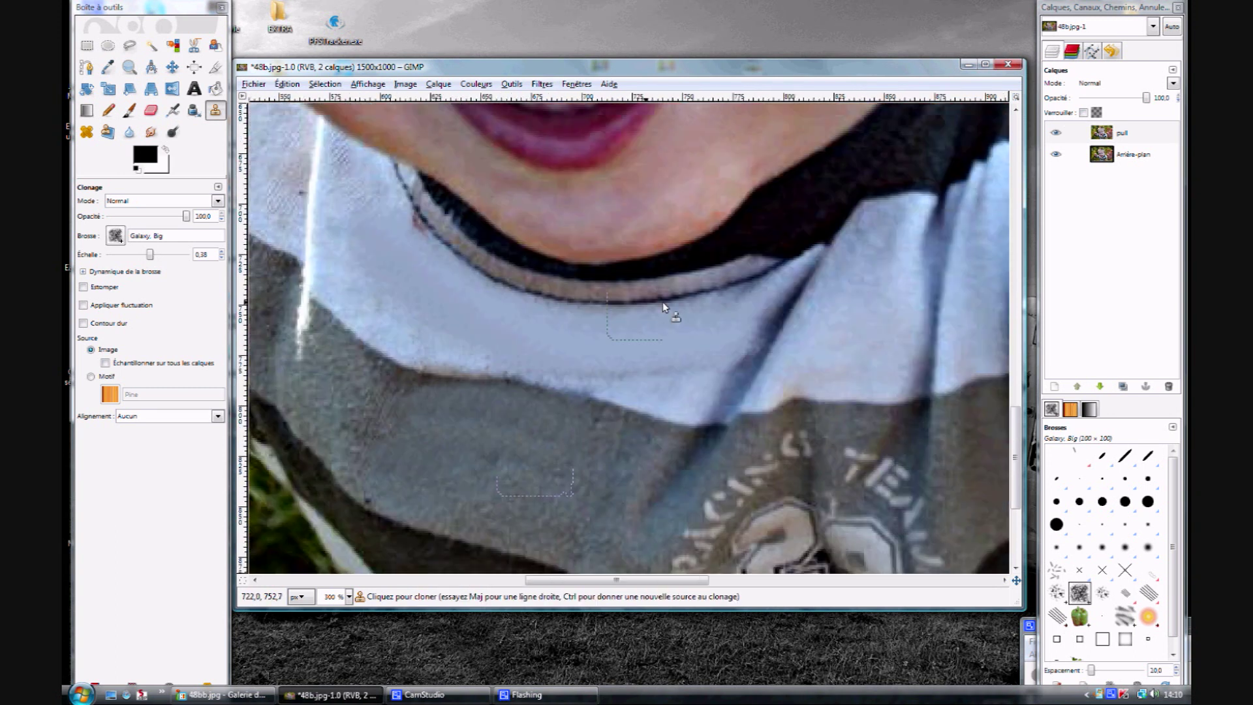
{"action": "left_click", "coordinate": [664, 358], "text": "ctrl"}
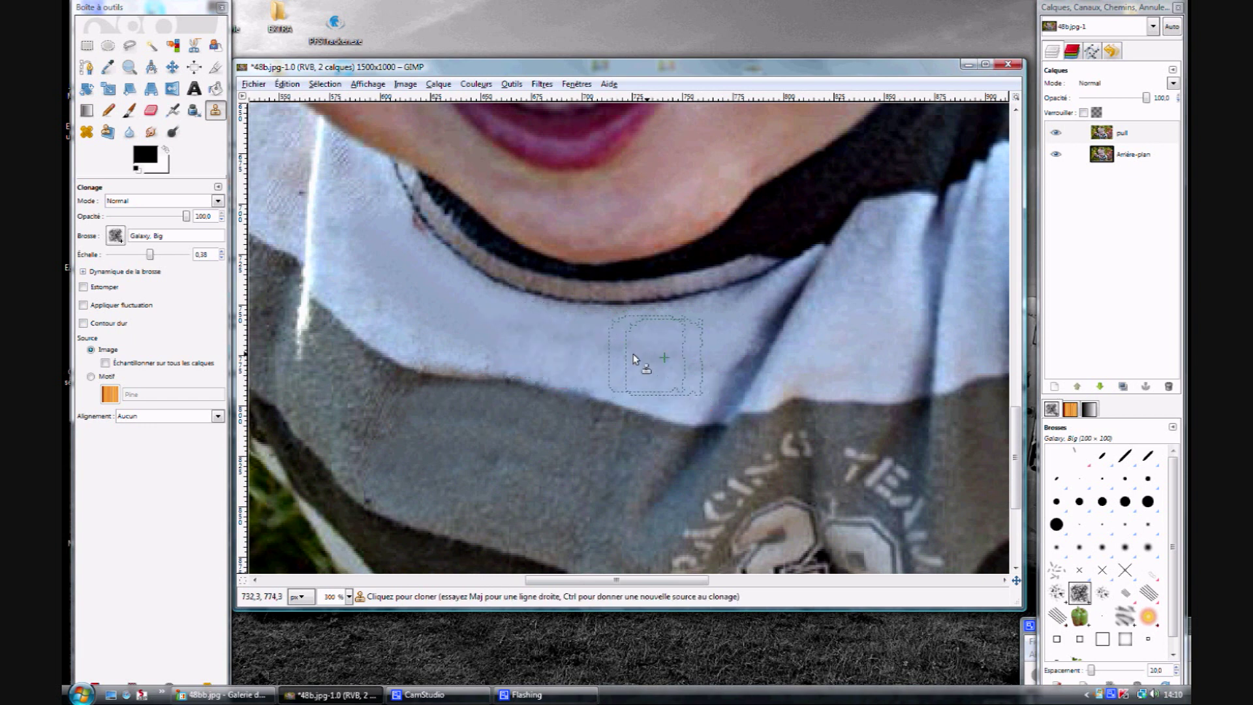
{"action": "scroll", "coordinate": [549, 350], "scroll_direction": "left", "scroll_amount": 5}
{"action": "scroll", "coordinate": [549, 351], "scroll_direction": "left", "scroll_amount": 3}
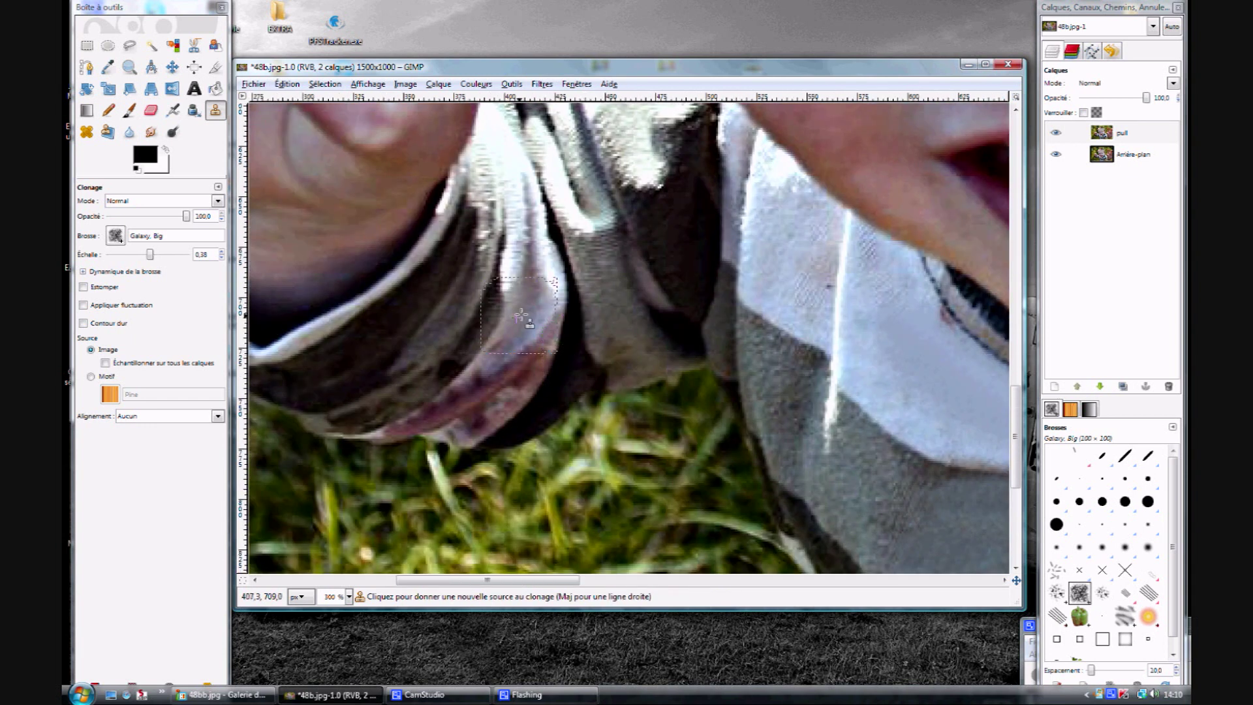
Clone light fabric over the dark speckled fold on the sleeve
{"action": "mouse_move", "coordinate": [516, 342]}
{"action": "left_mouse_down"}
{"action": "mouse_move", "coordinate": [506, 367]}
{"action": "mouse_move", "coordinate": [444, 412]}
{"action": "mouse_move", "coordinate": [472, 386]}
{"action": "mouse_move", "coordinate": [504, 391]}
{"action": "left_mouse_up"}
{"action": "left_click", "coordinate": [434, 341], "text": "ctrl"}
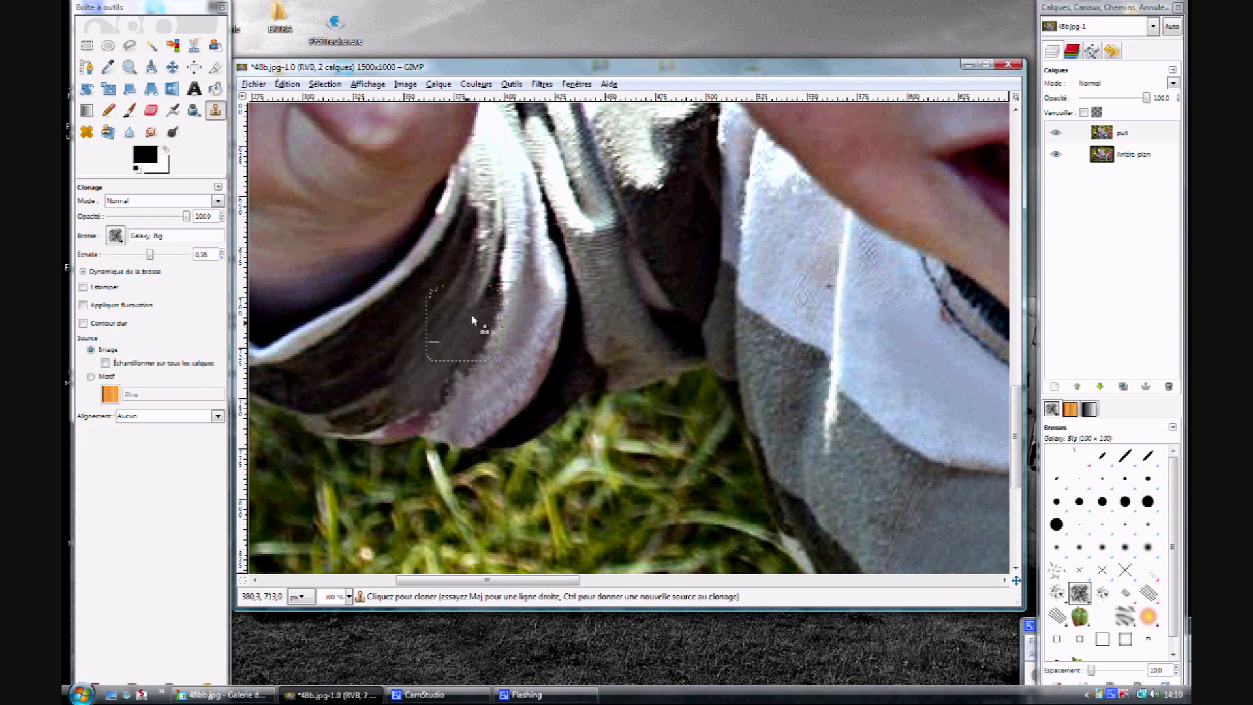
{"action": "left_click", "coordinate": [506, 377], "text": "ctrl"}
{"action": "mouse_move", "coordinate": [533, 361]}
{"action": "left_mouse_down"}
{"action": "mouse_move", "coordinate": [538, 304]}
{"action": "mouse_move", "coordinate": [530, 345]}
{"action": "mouse_move", "coordinate": [567, 344]}
{"action": "mouse_move", "coordinate": [534, 321]}
{"action": "left_mouse_up"}
{"action": "left_click", "coordinate": [557, 340], "text": "ctrl"}
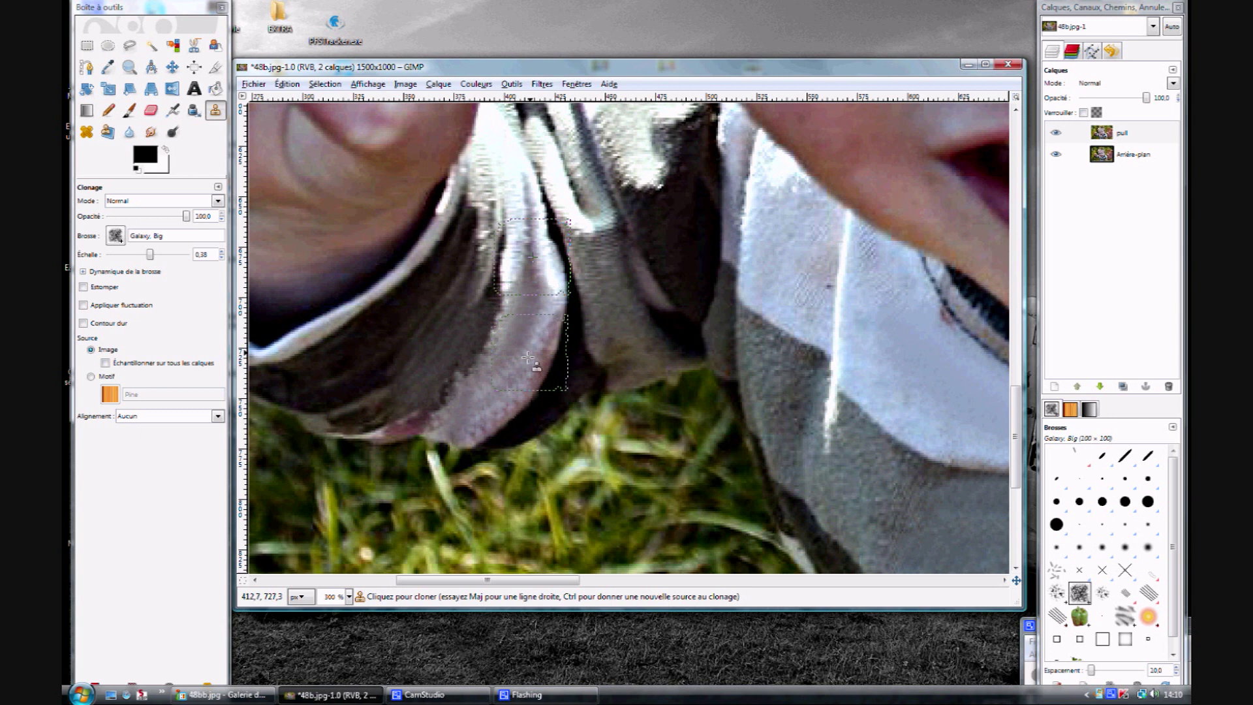
Cover the dark patch along the grass edge with a 0.10-scale clone brush, then pick Blur/Sharpen
{"action": "left_click_drag", "start_coordinate": [149, 254], "coordinate": [135, 254]}
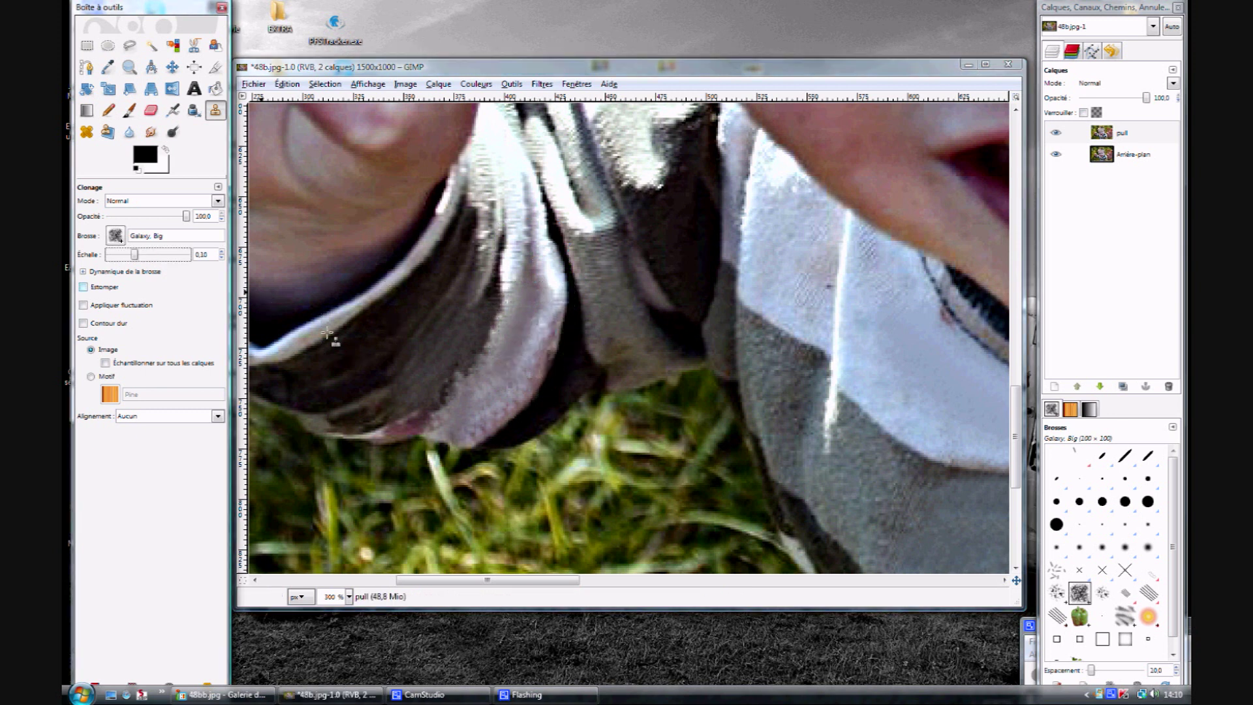
{"action": "left_click", "coordinate": [490, 400], "text": "ctrl"}
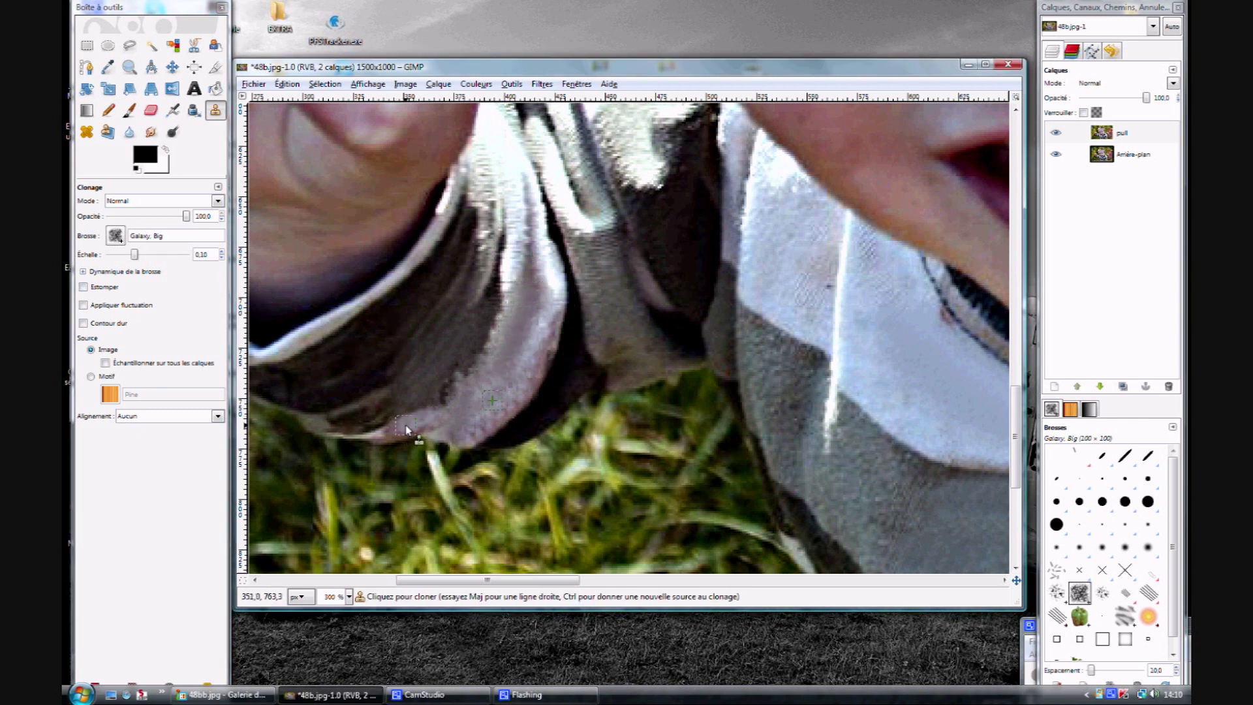
{"action": "left_click_drag", "start_coordinate": [398, 427], "coordinate": [473, 380]}
{"action": "left_click", "coordinate": [539, 302], "text": "ctrl"}
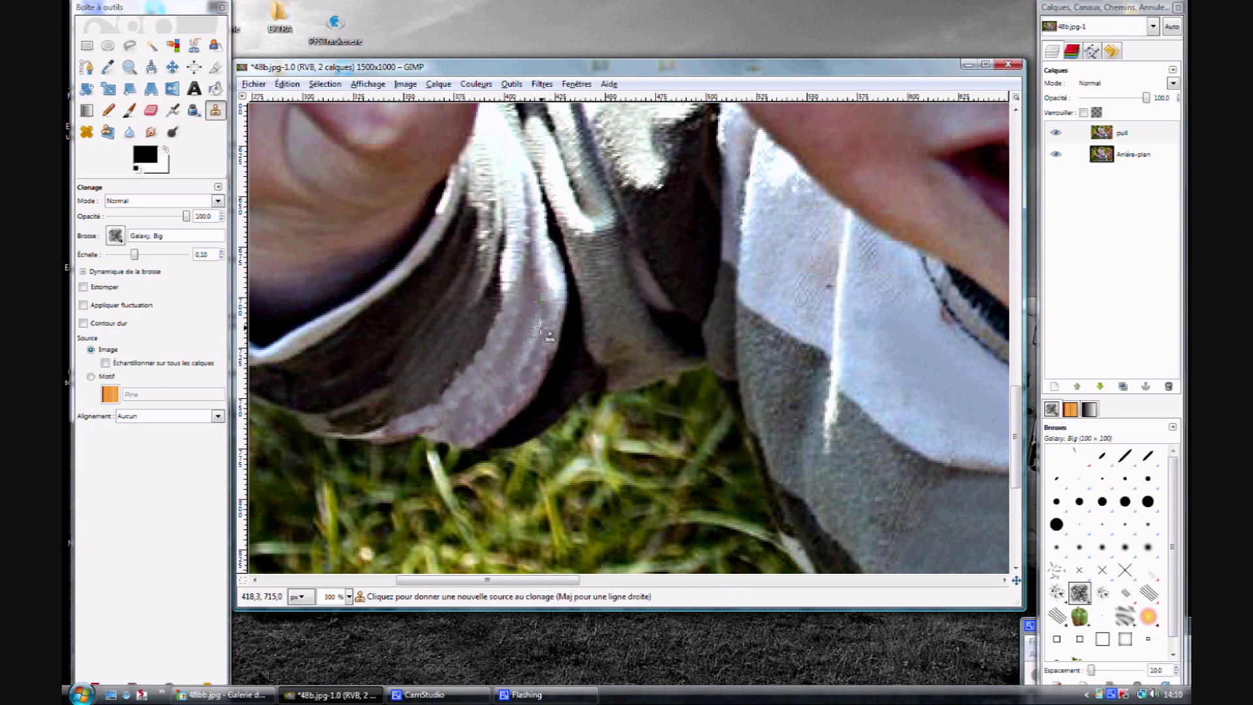
{"action": "left_click", "coordinate": [131, 132]}
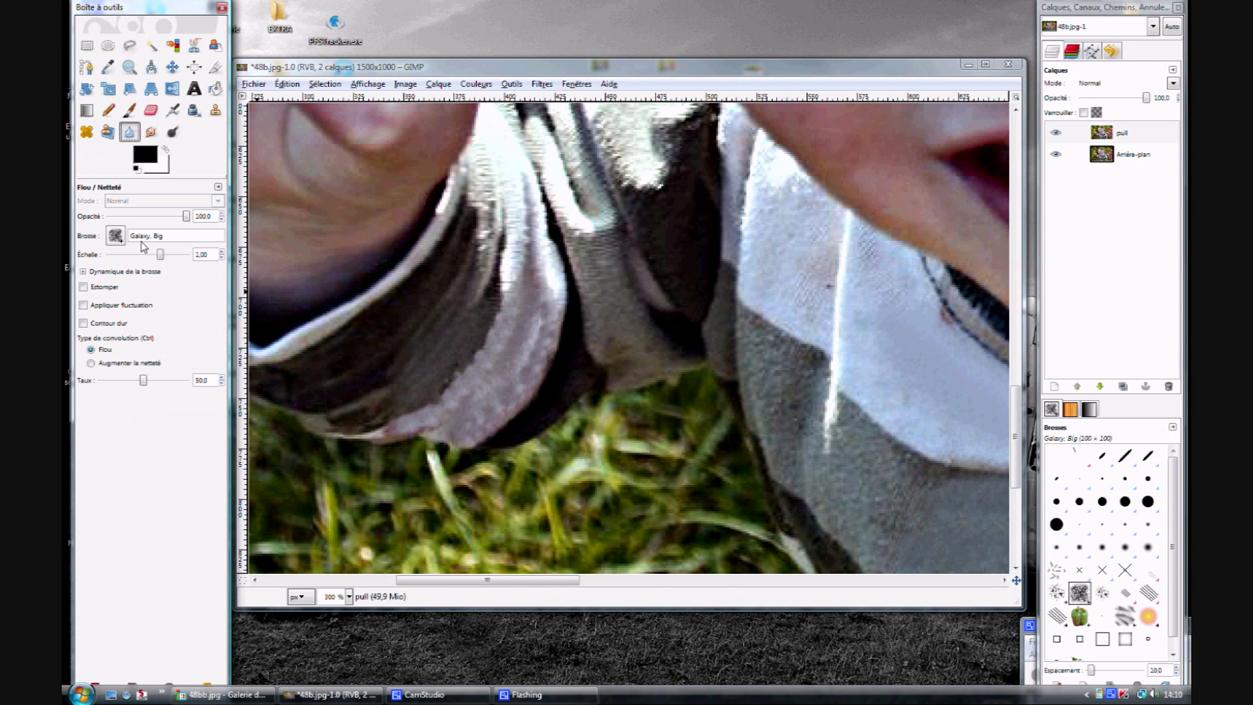
{"action": "left_click_drag", "start_coordinate": [160, 254], "coordinate": [139, 255]}
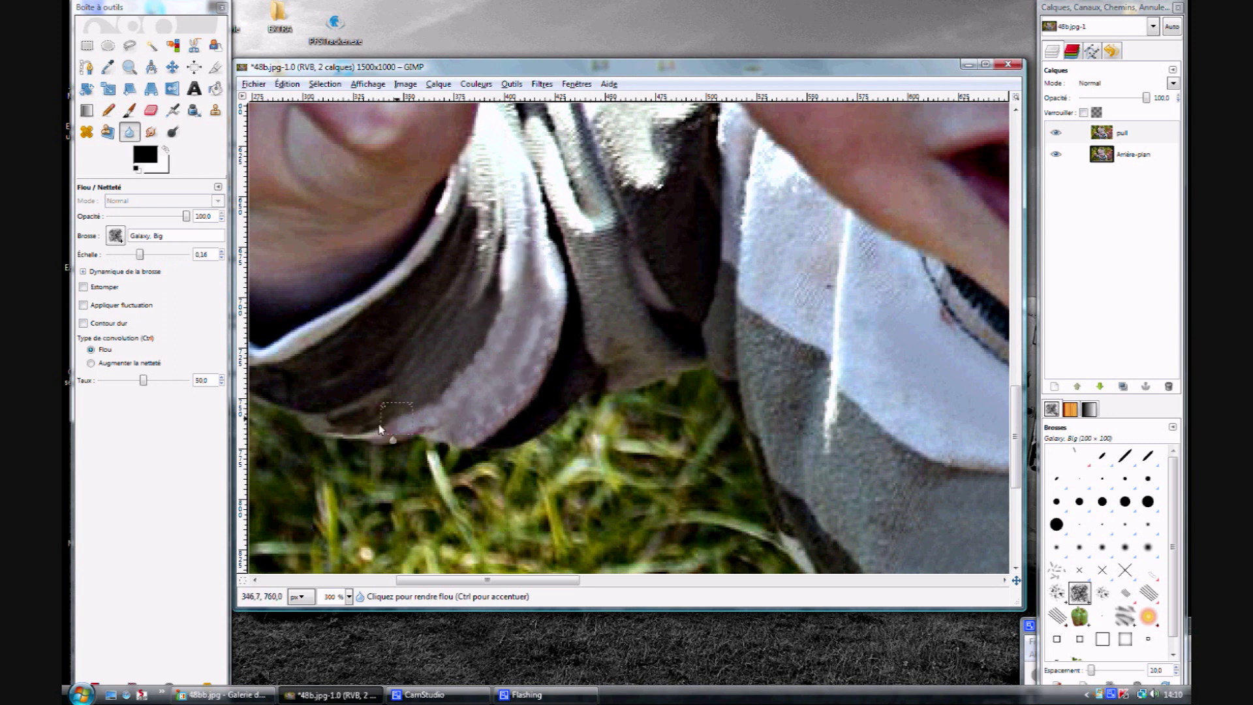
{"action": "scroll", "coordinate": [588, 391], "scroll_direction": "down", "scroll_amount": 1, "text": "ctrl"}
{"action": "scroll", "coordinate": [679, 372], "scroll_direction": "down", "scroll_amount": 1, "text": "ctrl"}
{"action": "scroll", "coordinate": [700, 392], "scroll_direction": "down", "scroll_amount": 1, "text": "ctrl"}
{"action": "scroll", "coordinate": [700, 392], "scroll_direction": "up", "scroll_amount": 1, "text": "ctrl"}
{"action": "scroll", "coordinate": [744, 401], "scroll_direction": "up", "scroll_amount": 1, "text": "ctrl"}
{"action": "scroll", "coordinate": [743, 406], "scroll_direction": "up", "scroll_amount": 1, "text": "ctrl"}
{"action": "scroll", "coordinate": [653, 300], "scroll_direction": "down", "scroll_amount": 3, "text": "ctrl"}
{"action": "scroll", "coordinate": [692, 261], "scroll_direction": "down", "scroll_amount": 1, "text": "ctrl"}
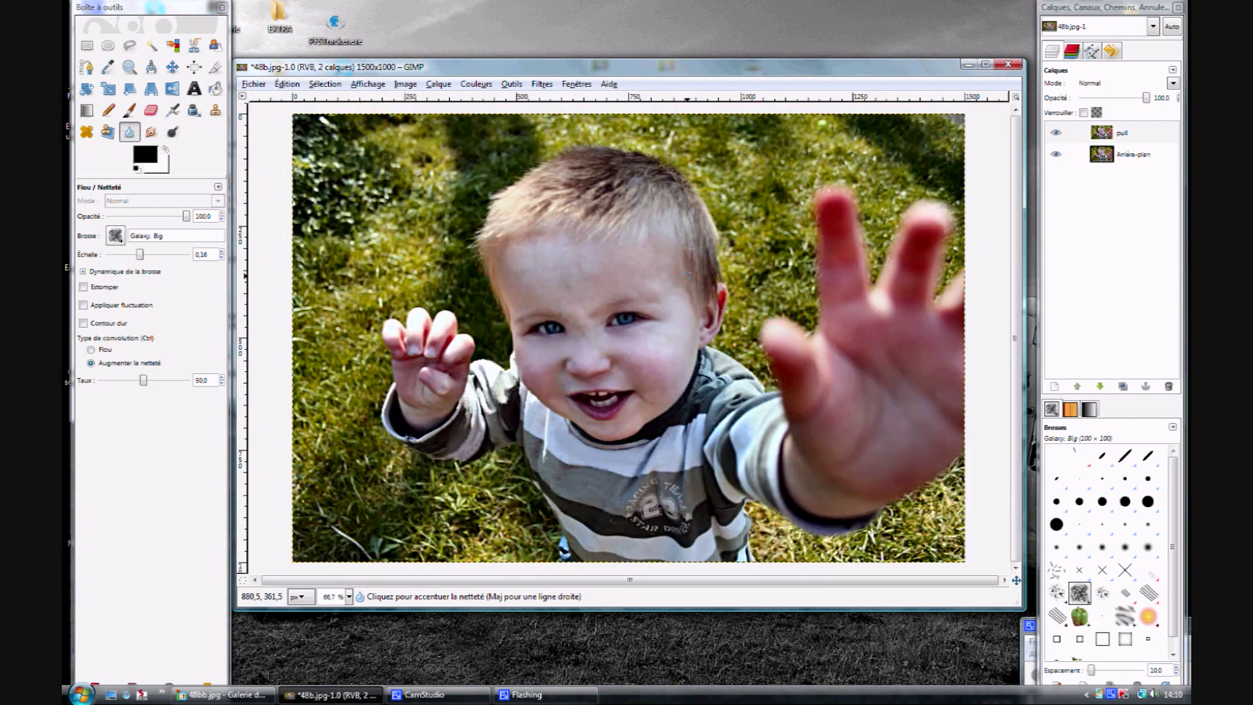
{"action": "scroll", "coordinate": [702, 302], "scroll_direction": "up", "scroll_amount": 1, "text": "ctrl"}
{"action": "left_click_drag", "start_coordinate": [624, 261], "coordinate": [645, 324]}
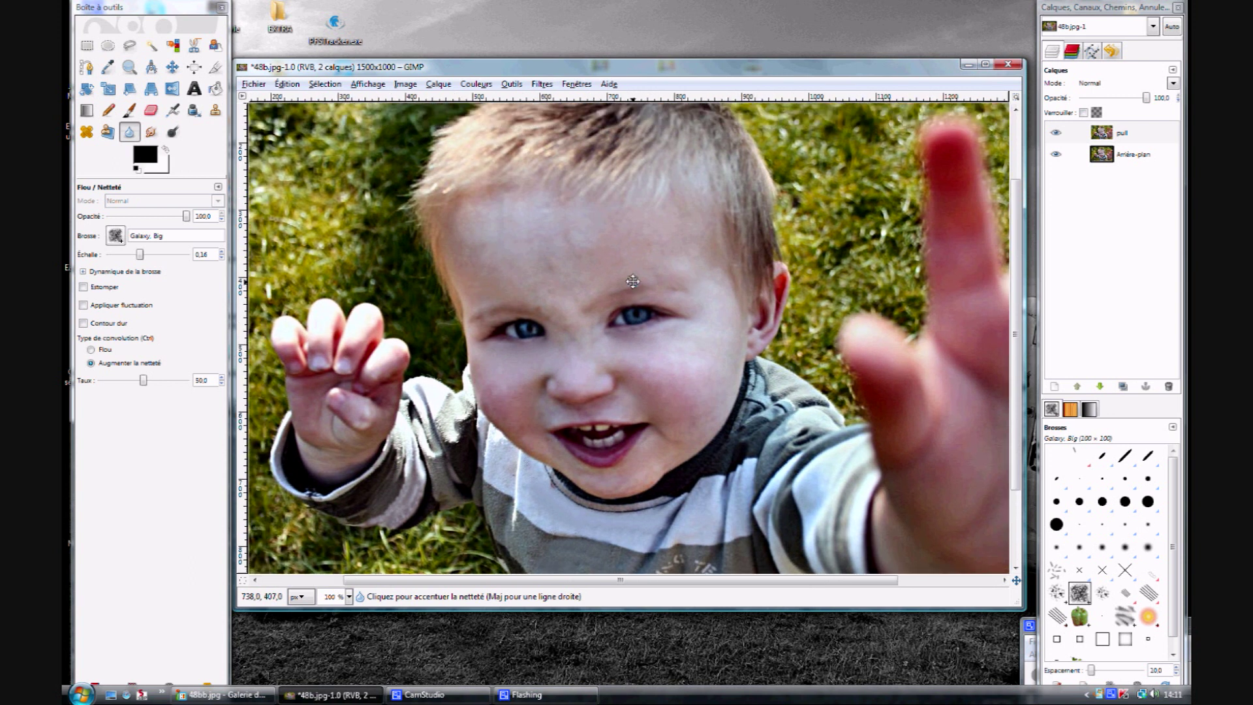
{"action": "scroll", "coordinate": [646, 325], "scroll_direction": "down", "scroll_amount": 1, "text": "ctrl"}
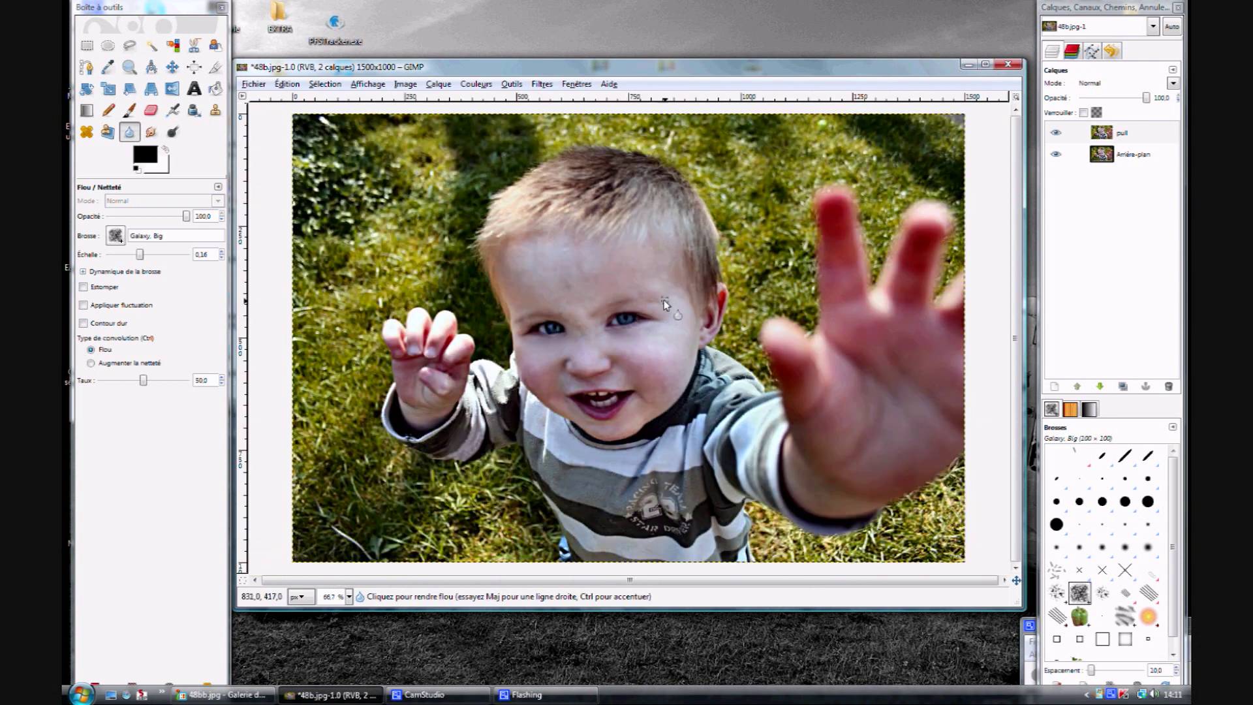
{"action": "scroll", "coordinate": [653, 307], "scroll_direction": "up", "scroll_amount": 1, "text": "ctrl"}
{"action": "scroll", "coordinate": [595, 287], "scroll_direction": "up", "scroll_amount": 1, "text": "ctrl"}
{"action": "scroll", "coordinate": [595, 288], "scroll_direction": "down", "scroll_amount": 1, "text": "ctrl"}
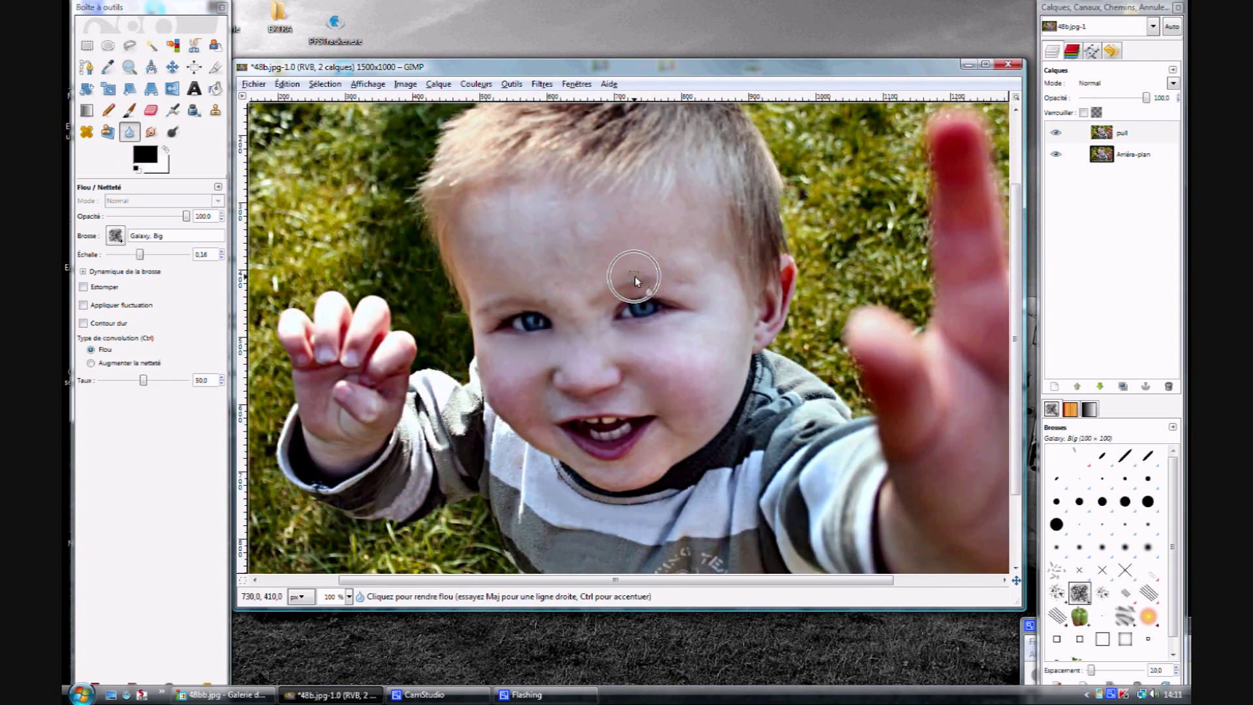
{"action": "scroll", "coordinate": [682, 303], "scroll_direction": "down", "scroll_amount": 1}
{"action": "scroll", "coordinate": [682, 304], "scroll_direction": "down", "scroll_amount": 1}
{"action": "scroll", "coordinate": [679, 292], "scroll_direction": "down", "scroll_amount": 1, "text": "ctrl"}
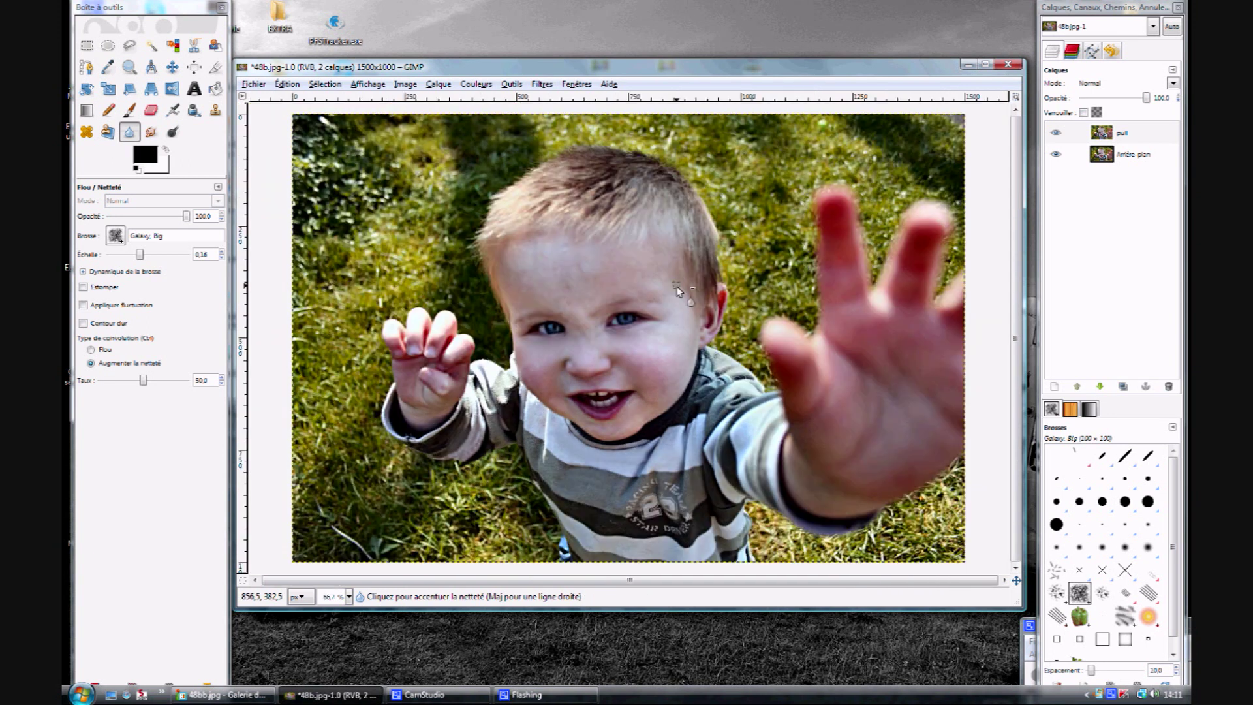
{"action": "scroll", "coordinate": [657, 298], "scroll_direction": "up", "scroll_amount": 1, "text": "ctrl"}
{"action": "scroll", "coordinate": [657, 297], "scroll_direction": "up", "scroll_amount": 1, "text": "ctrl"}
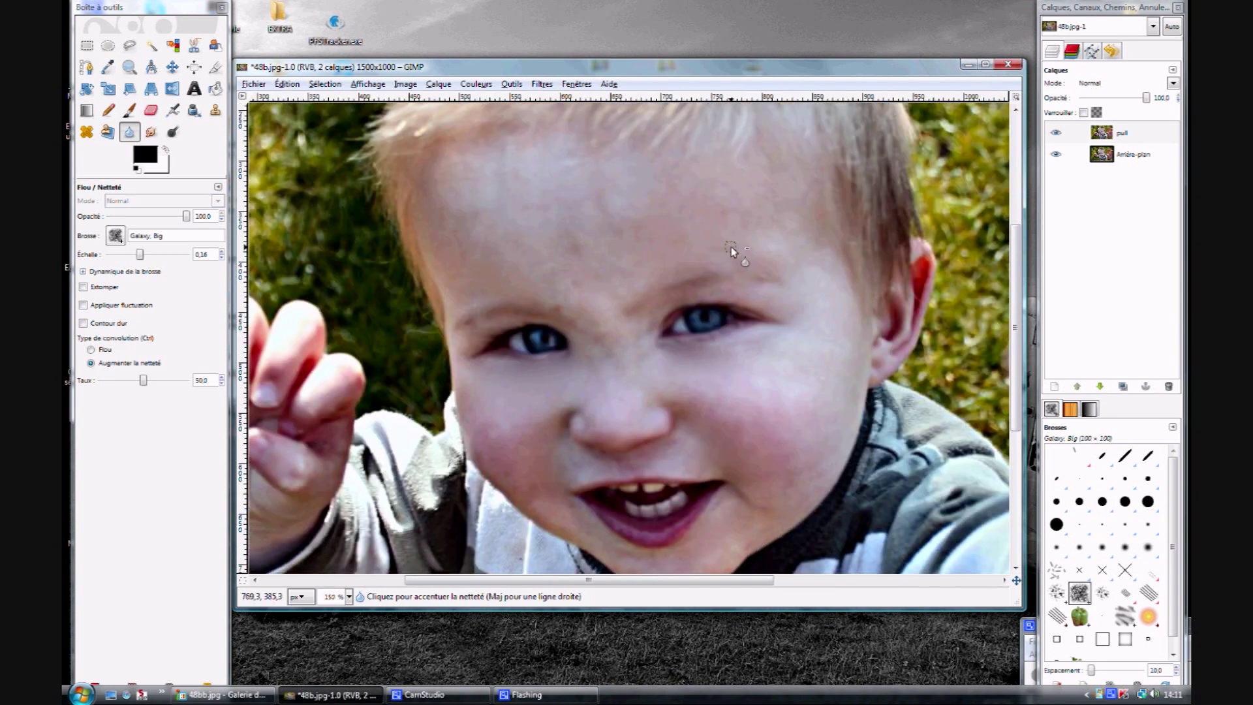
{"action": "scroll", "coordinate": [731, 254], "scroll_direction": "down", "scroll_amount": 1, "text": "ctrl"}
{"action": "scroll", "coordinate": [726, 280], "scroll_direction": "up", "scroll_amount": 1, "text": "ctrl"}
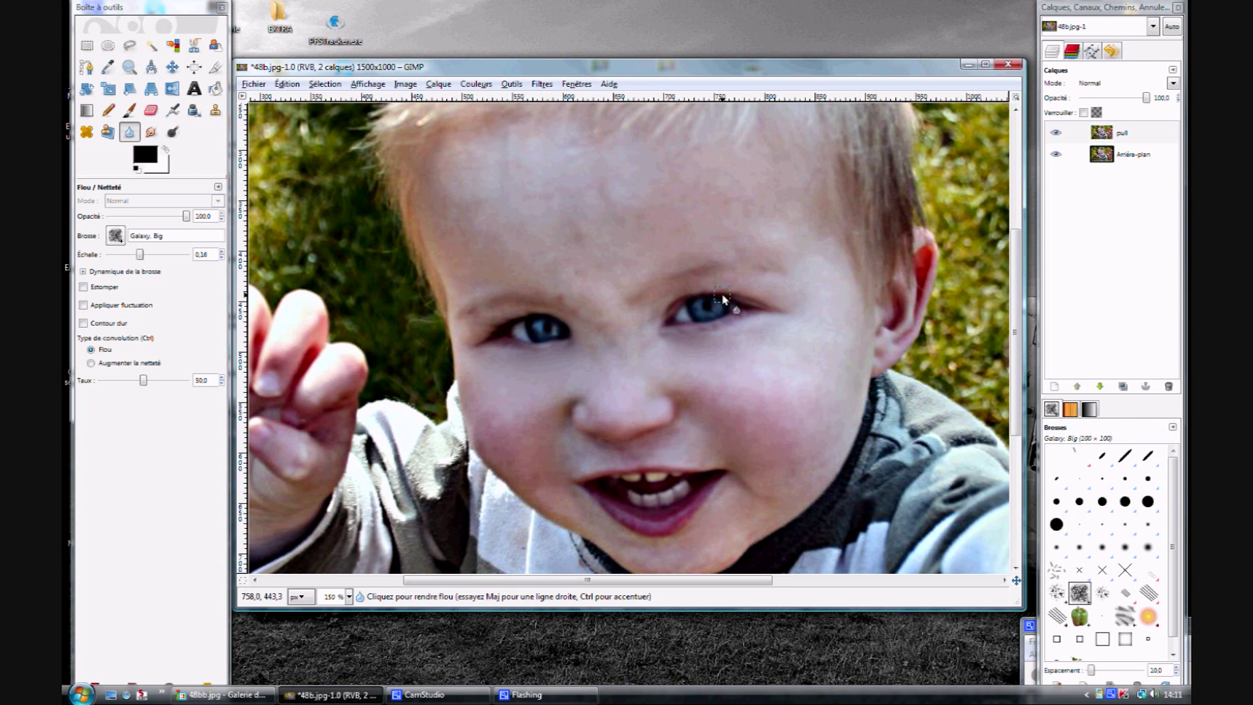
Use Free Select to outline the child's right eye as a selection
{"action": "left_click", "coordinate": [130, 49]}
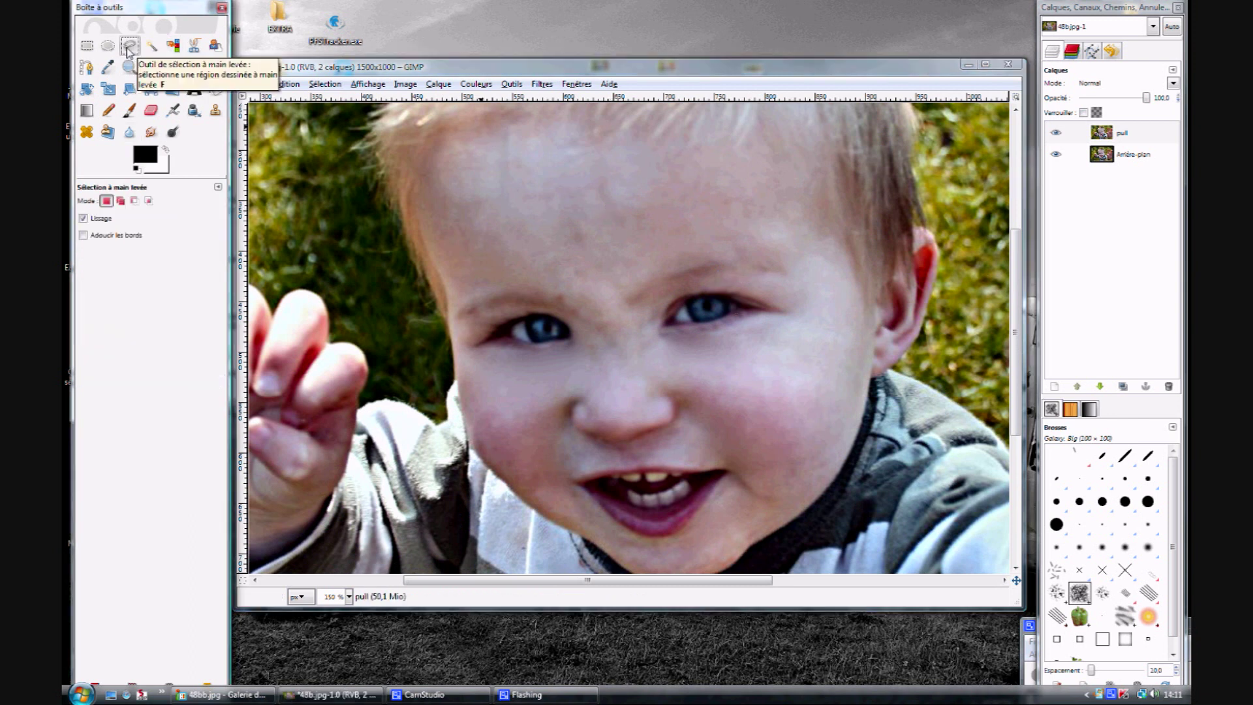
{"action": "left_click", "coordinate": [665, 324]}
{"action": "left_click_drag", "start_coordinate": [666, 326], "coordinate": [720, 297]}
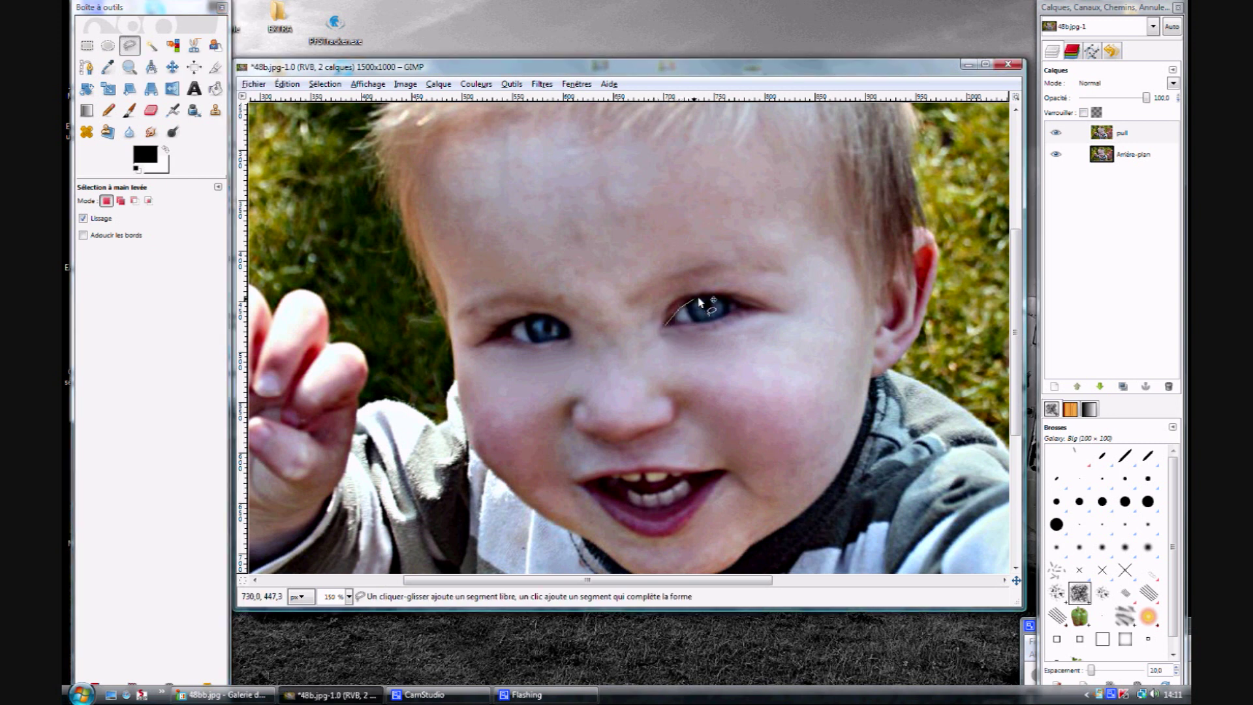
{"action": "left_click", "coordinate": [742, 304]}
{"action": "left_click", "coordinate": [750, 308]}
{"action": "left_click", "coordinate": [695, 322]}
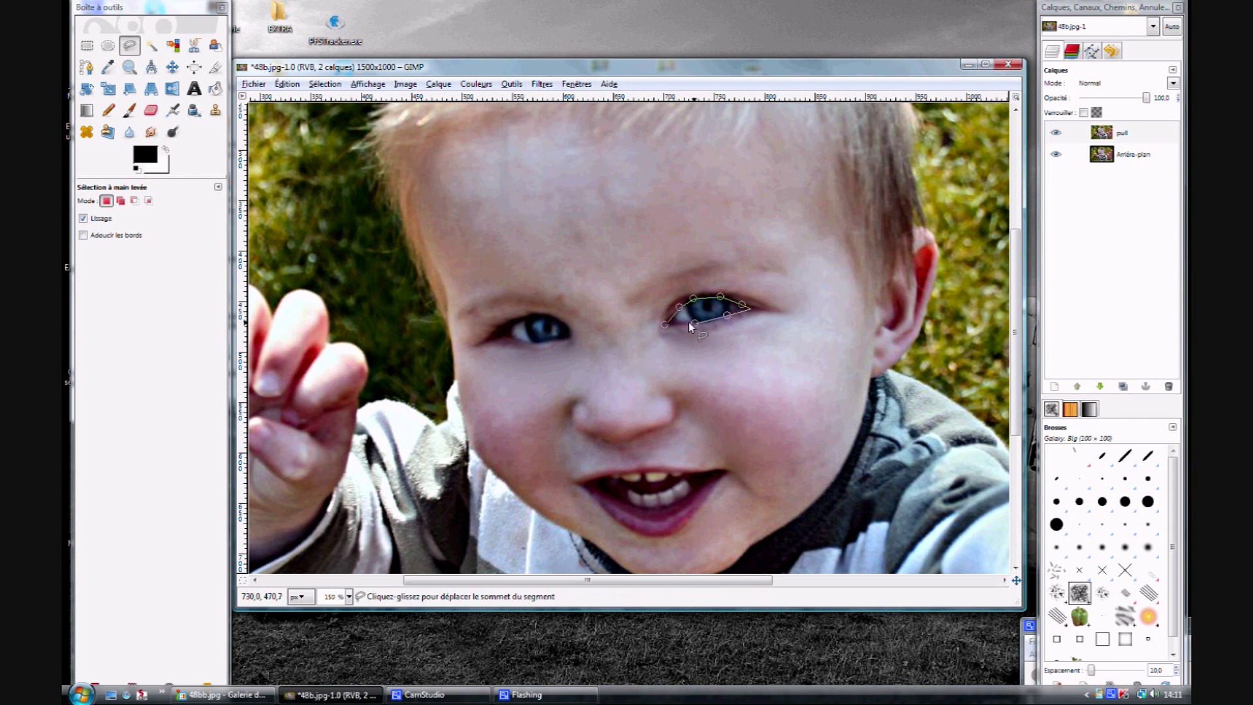
{"action": "key", "text": "Return"}
{"action": "scroll", "coordinate": [748, 319], "scroll_direction": "up", "scroll_amount": 1}
{"action": "scroll", "coordinate": [747, 318], "scroll_direction": "up", "scroll_amount": 2}
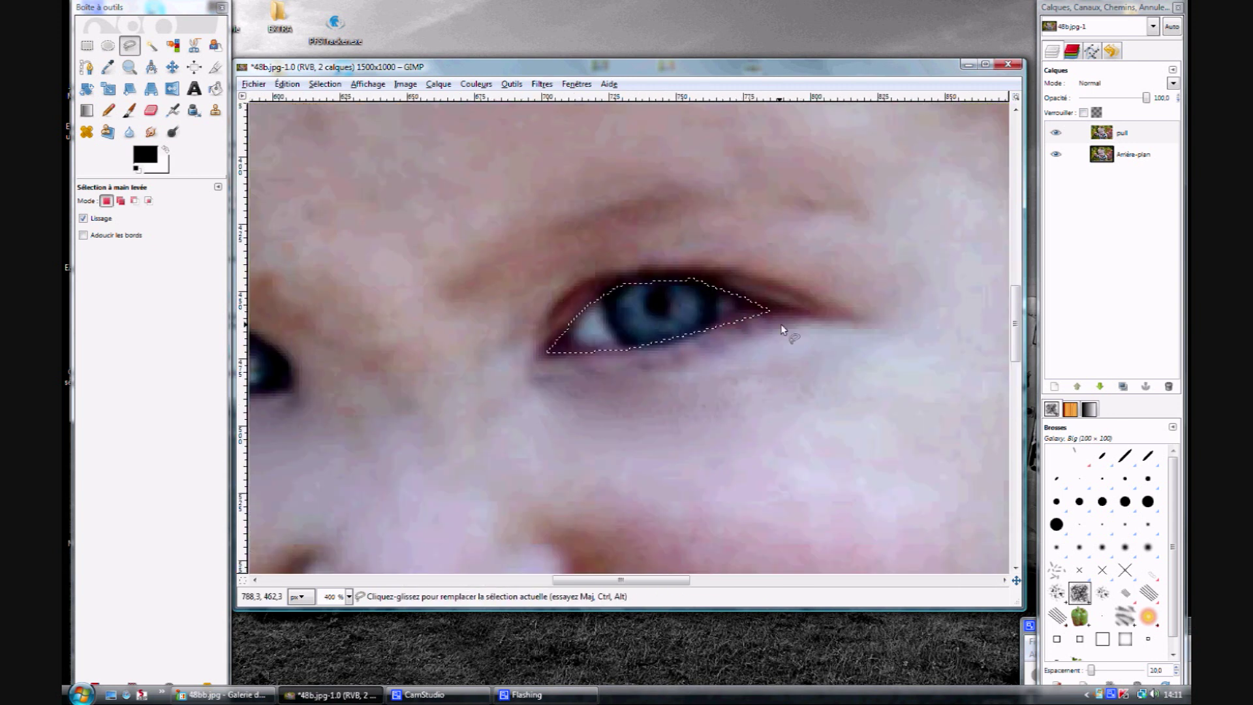
{"action": "scroll", "coordinate": [596, 288], "scroll_direction": "left", "scroll_amount": 5}
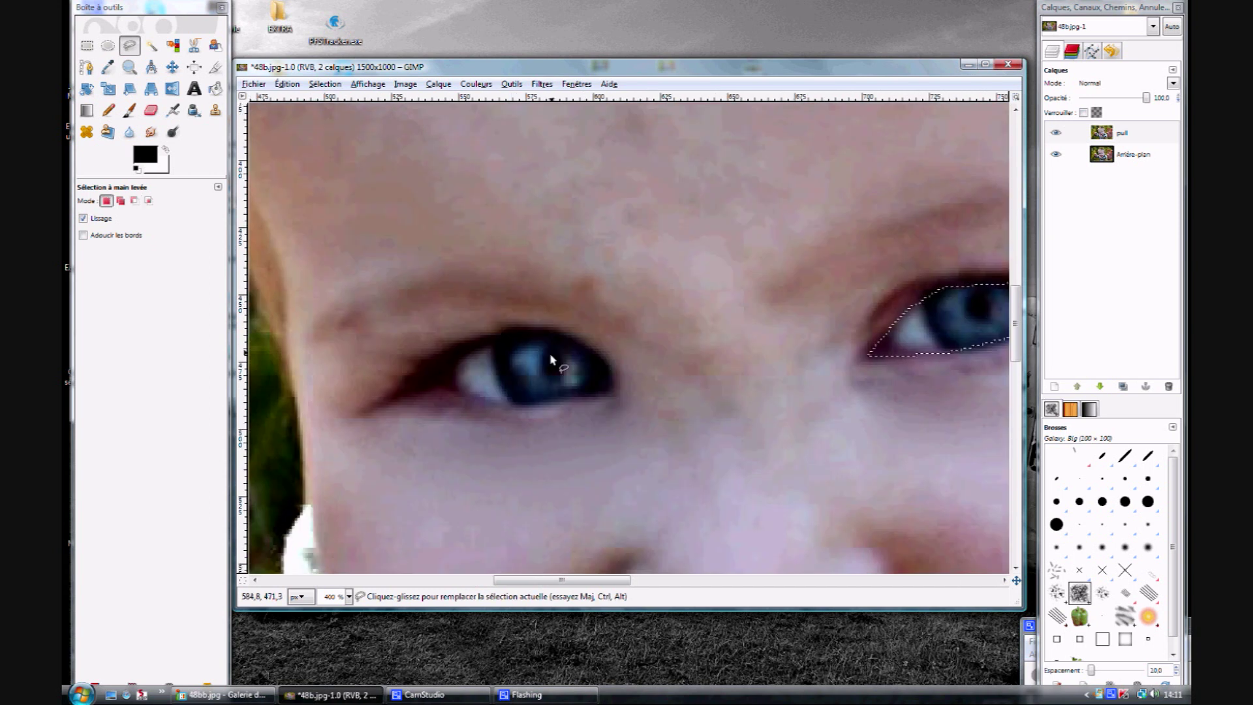
Add an outline of the other eye to the selection in Add mode
{"action": "key", "text": "shift"}
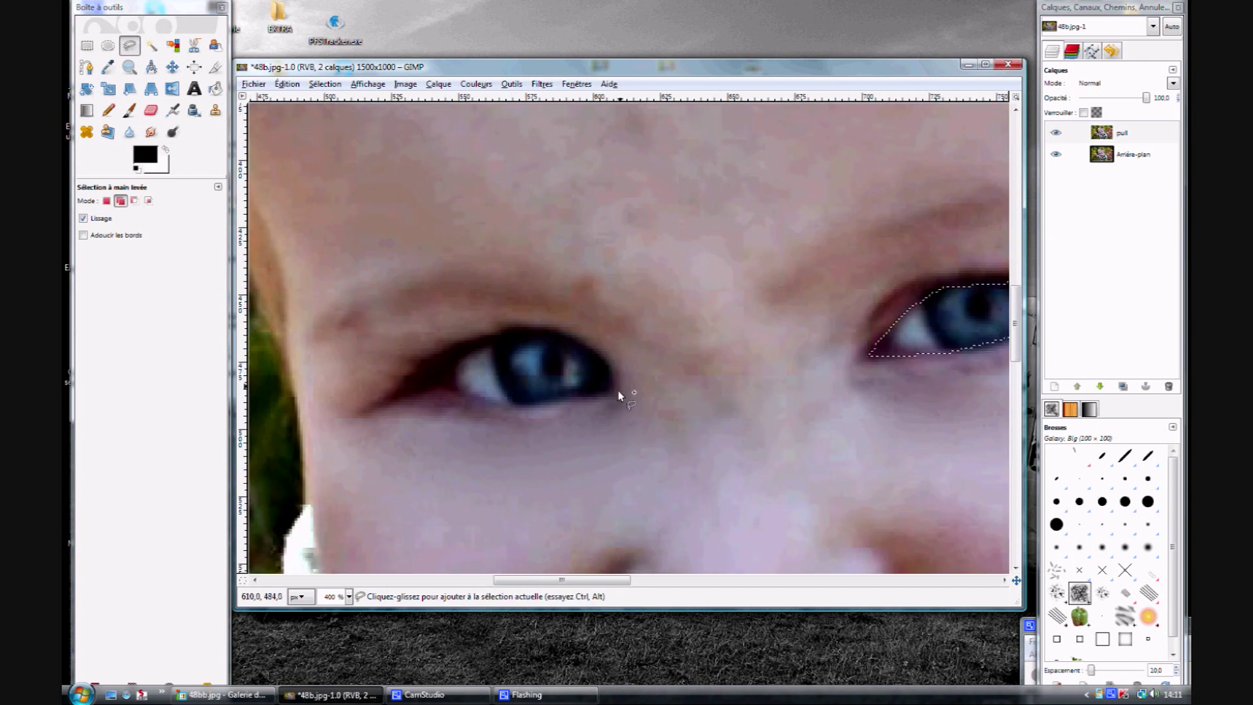
{"action": "left_click", "coordinate": [613, 391]}
{"action": "left_click", "coordinate": [605, 356]}
{"action": "left_click", "coordinate": [560, 331]}
{"action": "left_click", "coordinate": [511, 332]}
{"action": "left_click", "coordinate": [462, 353]}
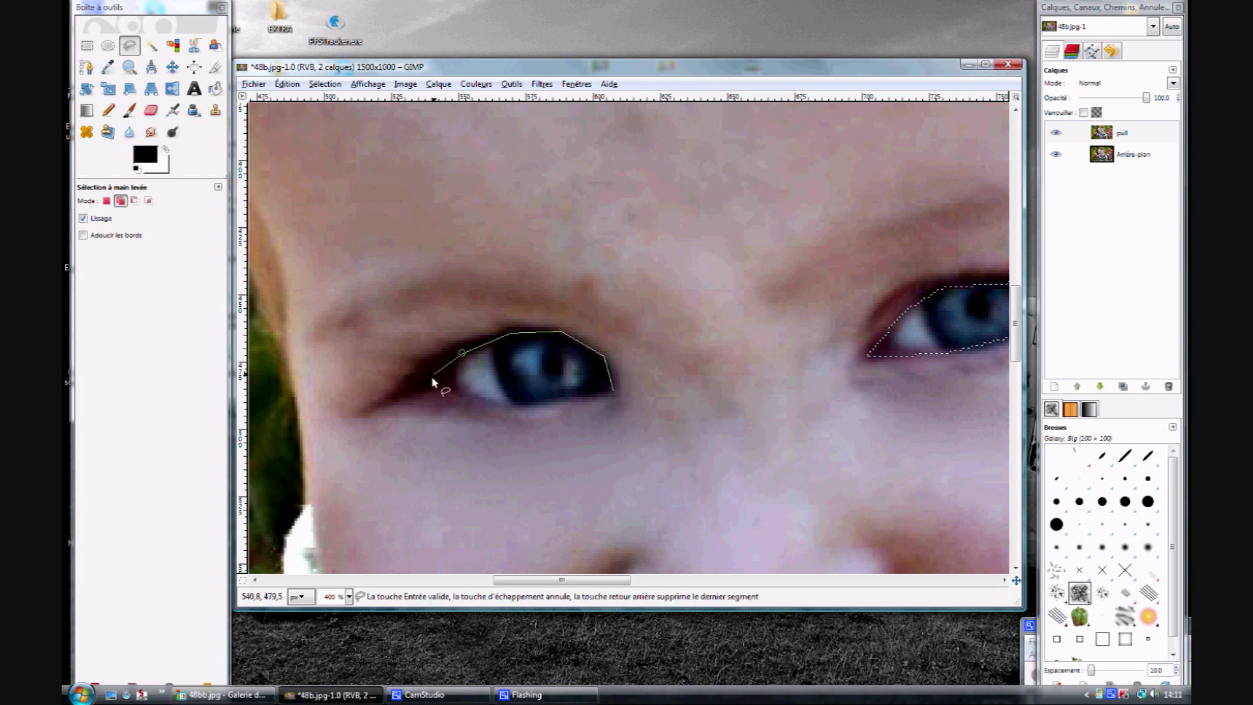
{"action": "left_click", "coordinate": [499, 403]}
{"action": "left_click", "coordinate": [551, 403]}
{"action": "left_click", "coordinate": [615, 391]}
{"action": "key", "text": "Return"}
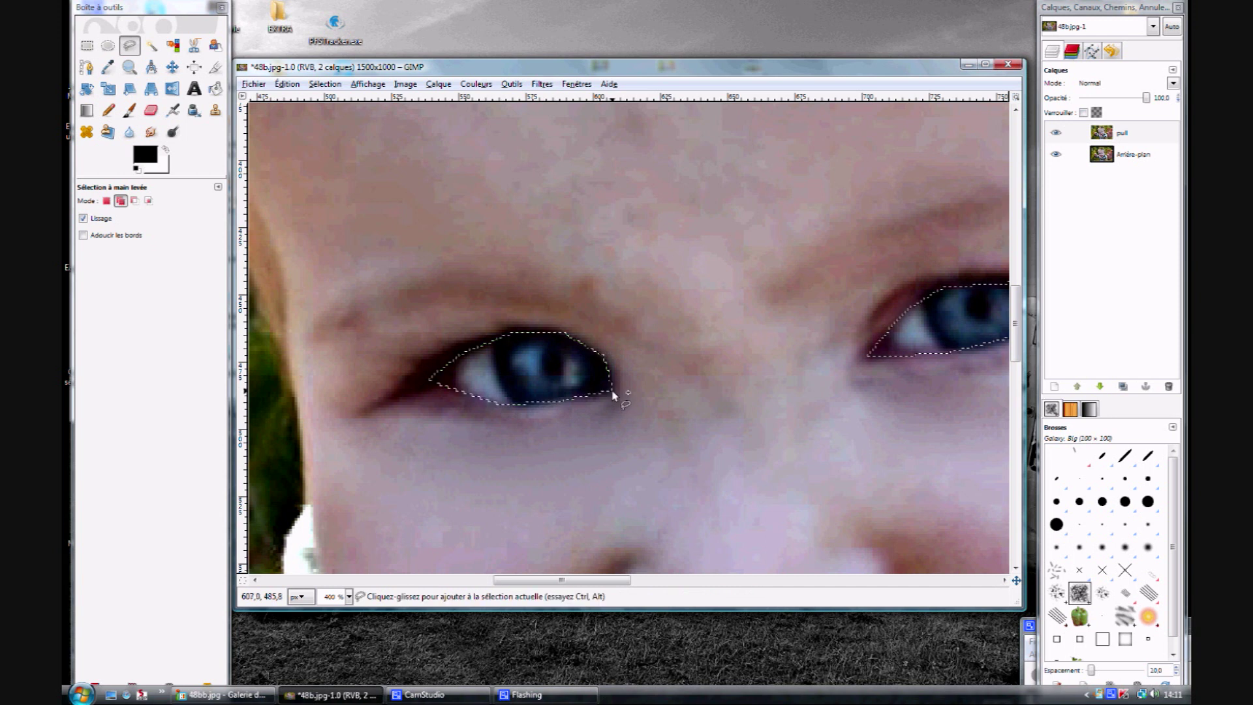
{"action": "scroll", "coordinate": [710, 320], "scroll_direction": "down", "scroll_amount": 2}
{"action": "scroll", "coordinate": [715, 319], "scroll_direction": "down", "scroll_amount": 1}
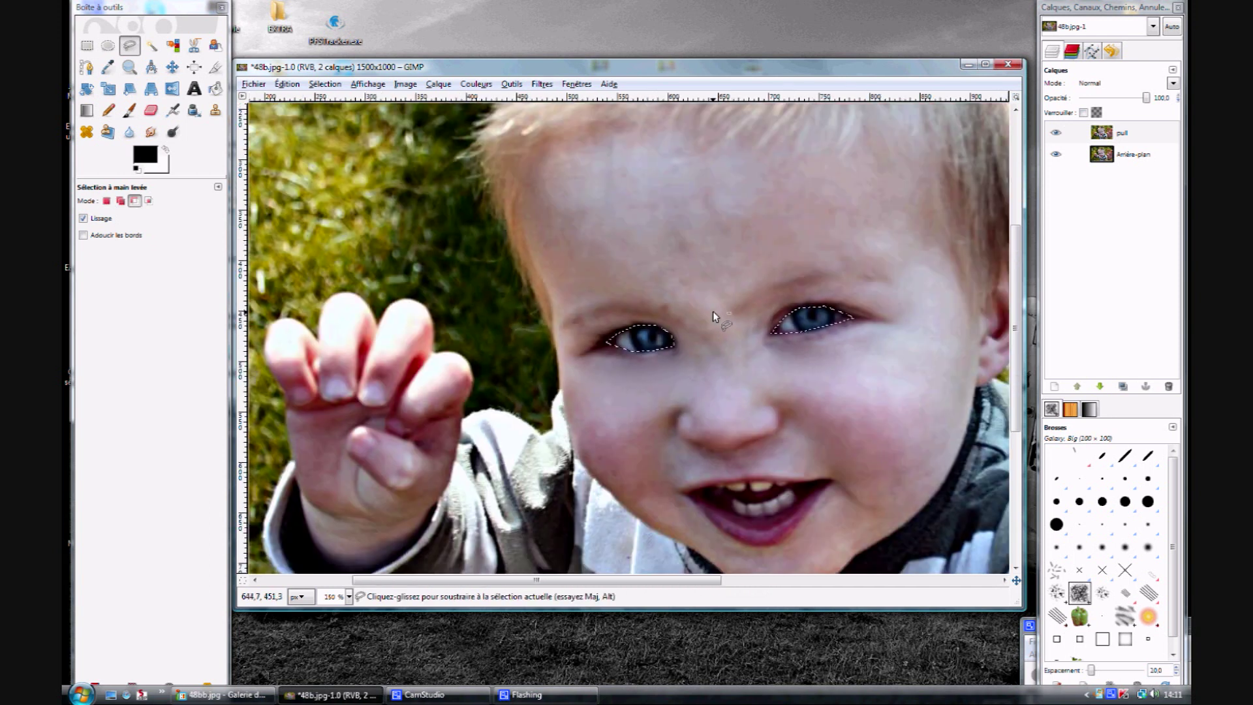
{"action": "scroll", "coordinate": [712, 311], "scroll_direction": "up", "scroll_amount": 2}
{"action": "scroll", "coordinate": [714, 308], "scroll_direction": "down", "scroll_amount": 1}
{"action": "scroll", "coordinate": [718, 304], "scroll_direction": "down", "scroll_amount": 1}
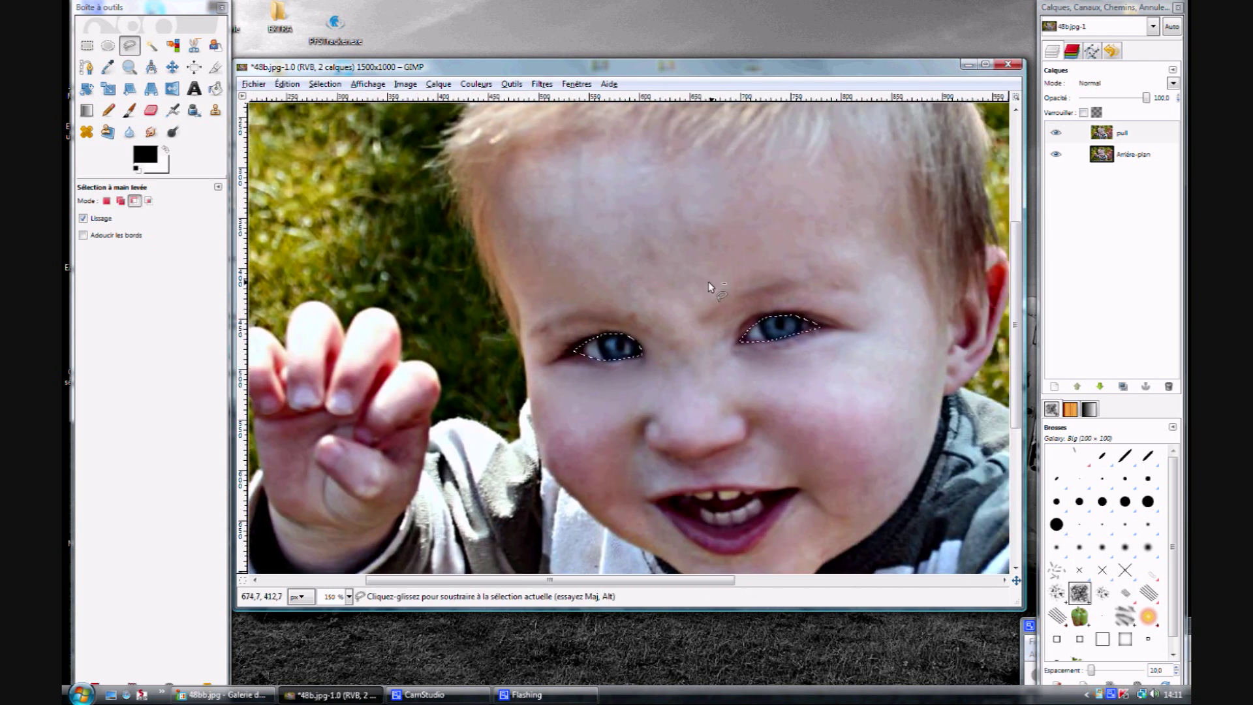
{"action": "scroll", "coordinate": [708, 274], "scroll_direction": "up", "scroll_amount": 1}
{"action": "mouse_move", "coordinate": [711, 254]}
{"action": "left_mouse_down"}
{"action": "mouse_move", "coordinate": [655, 240]}
{"action": "mouse_move", "coordinate": [615, 259]}
{"action": "left_mouse_up"}
{"action": "scroll", "coordinate": [655, 240], "scroll_direction": "down", "scroll_amount": 1}
{"action": "scroll", "coordinate": [655, 240], "scroll_direction": "up", "scroll_amount": 1}
Apply Luminosité-Contraste to the selected eyes with brightness 29 and contrast 15
{"action": "left_click", "coordinate": [476, 83]}
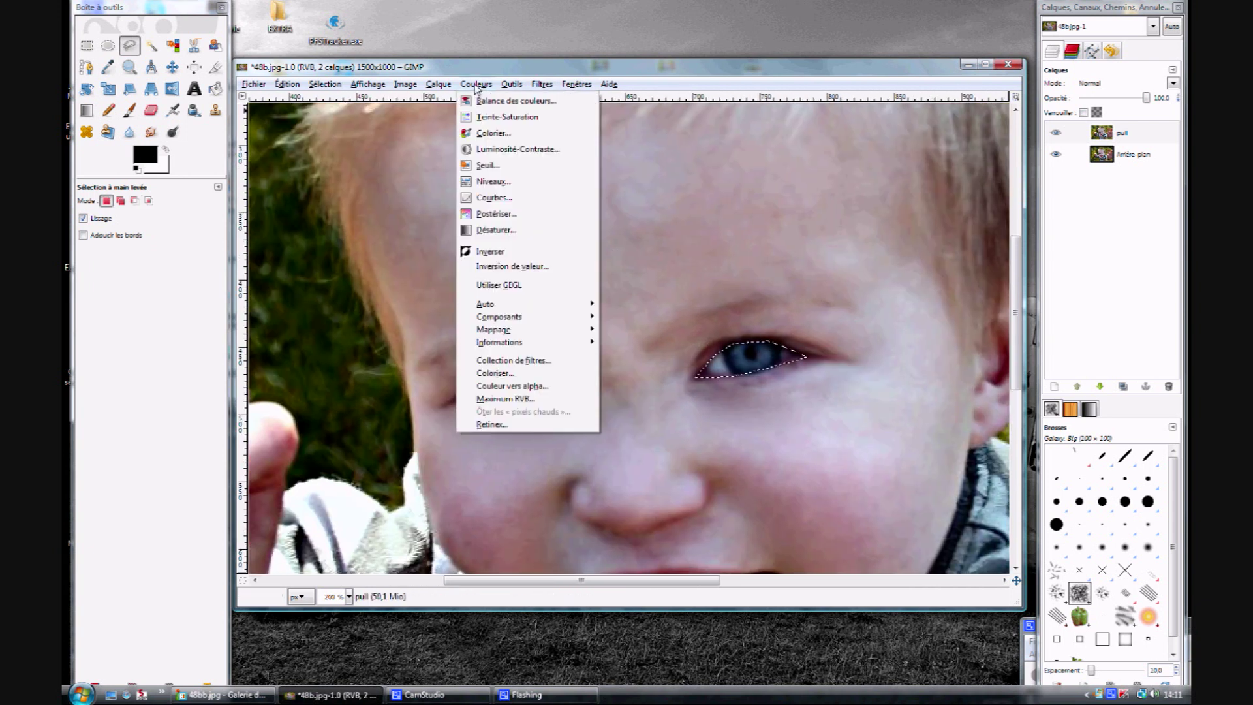
{"action": "left_click", "coordinate": [525, 150]}
{"action": "mouse_move", "coordinate": [292, 75]}
{"action": "left_mouse_down"}
{"action": "mouse_move", "coordinate": [310, 79]}
{"action": "mouse_move", "coordinate": [297, 96]}
{"action": "mouse_move", "coordinate": [304, 77]}
{"action": "left_mouse_up"}
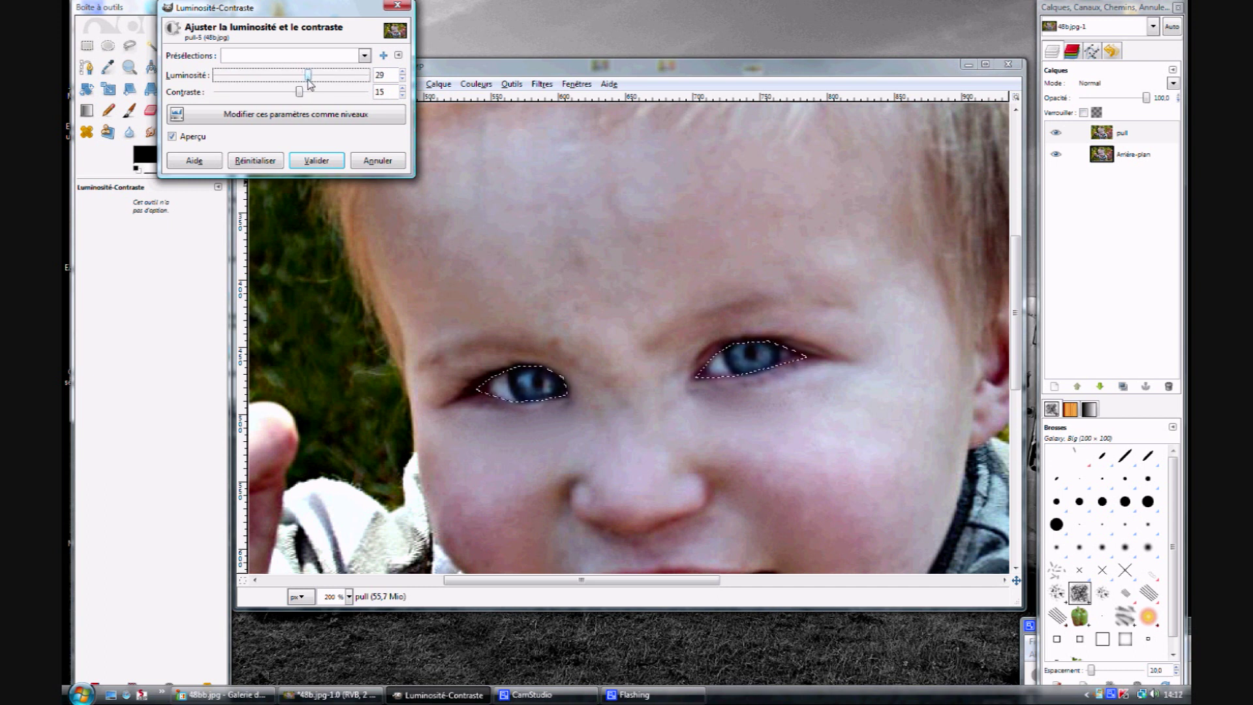
{"action": "left_click", "coordinate": [316, 160]}
Switch to the Move tool and use Sélection > Tout to drop the eye selection
{"action": "key", "text": "m"}
{"action": "left_click", "coordinate": [325, 84]}
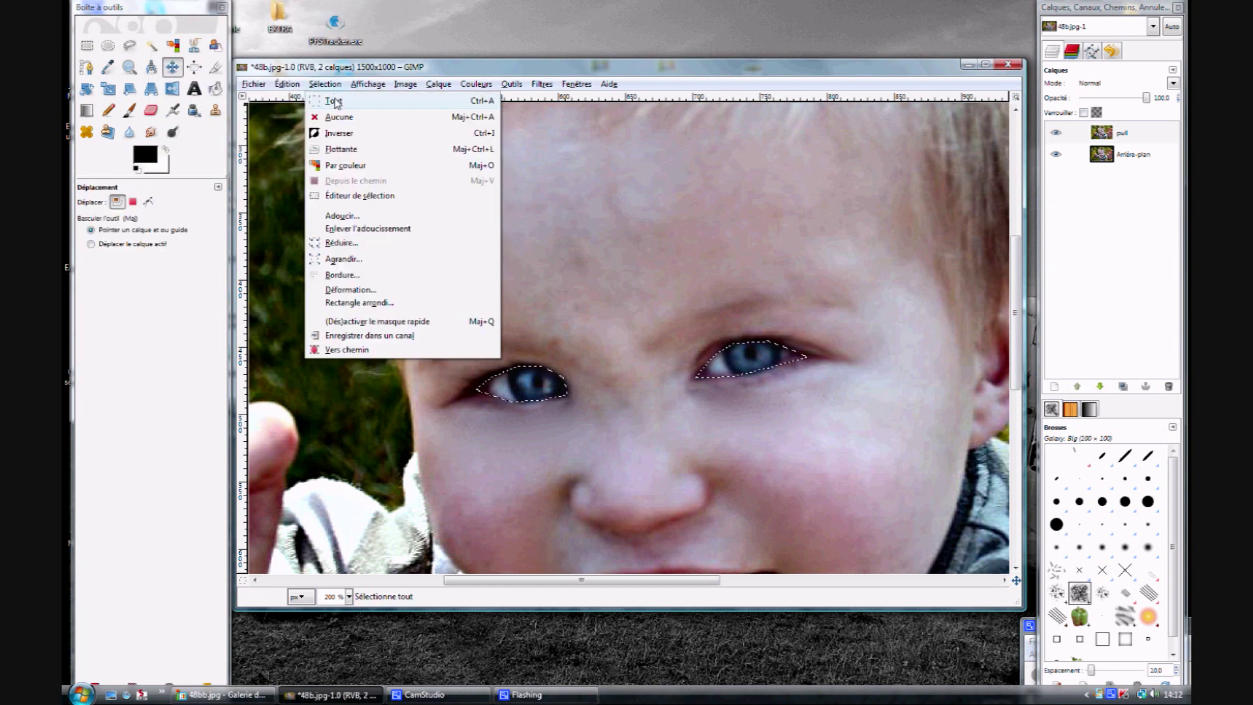
{"action": "left_click", "coordinate": [1057, 133]}
Toggle the pull layer's visibility repeatedly for a before/after comparison, ending visible
{"action": "left_click", "coordinate": [1058, 135]}
{"action": "left_click", "coordinate": [1058, 135]}
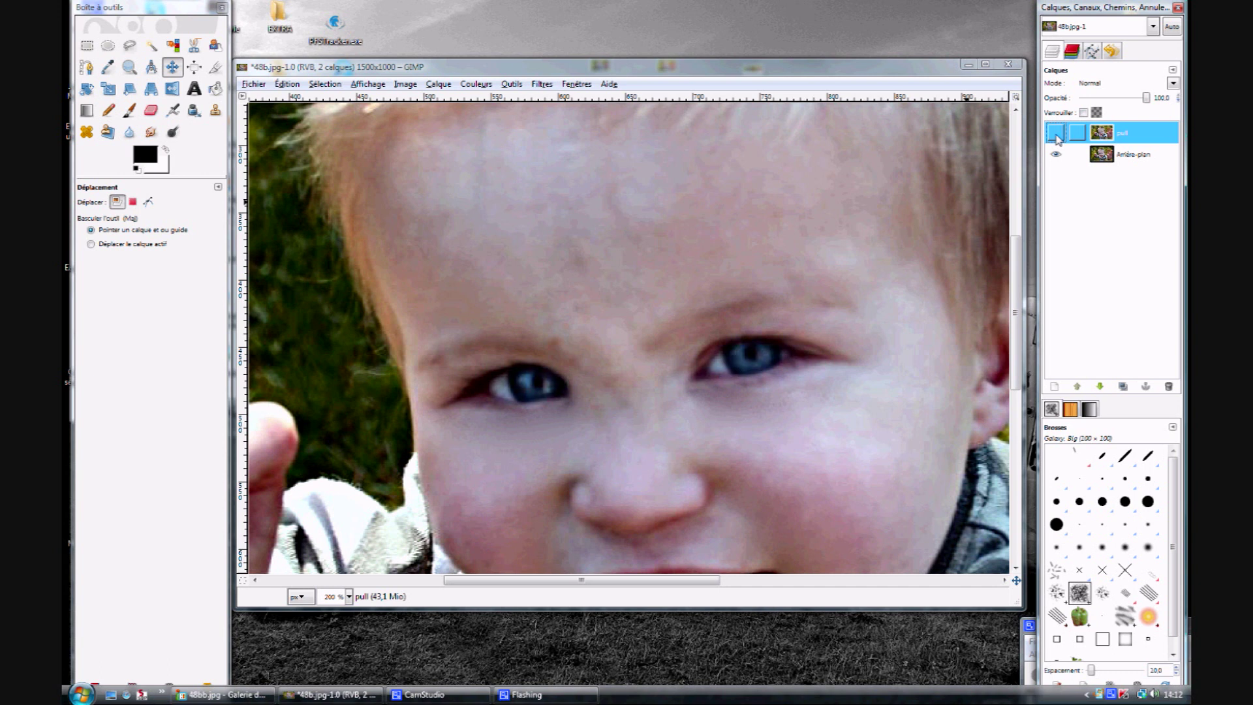
{"action": "left_click", "coordinate": [1058, 135]}
{"action": "left_click", "coordinate": [1057, 135]}
{"action": "scroll", "coordinate": [784, 299], "scroll_direction": "down", "scroll_amount": 2}
{"action": "scroll", "coordinate": [784, 300], "scroll_direction": "down", "scroll_amount": 2}
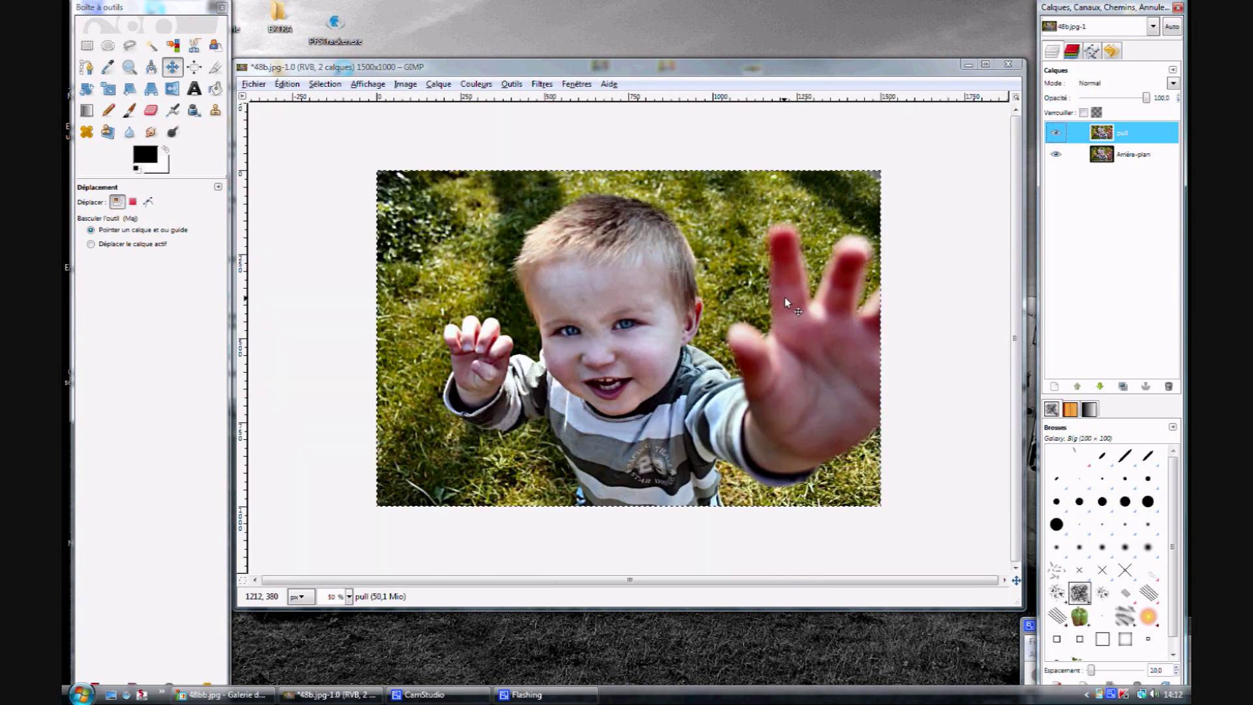
{"action": "scroll", "coordinate": [783, 300], "scroll_direction": "up", "scroll_amount": 1}
{"action": "left_click", "coordinate": [1057, 134]}
{"action": "left_click", "coordinate": [1058, 134]}
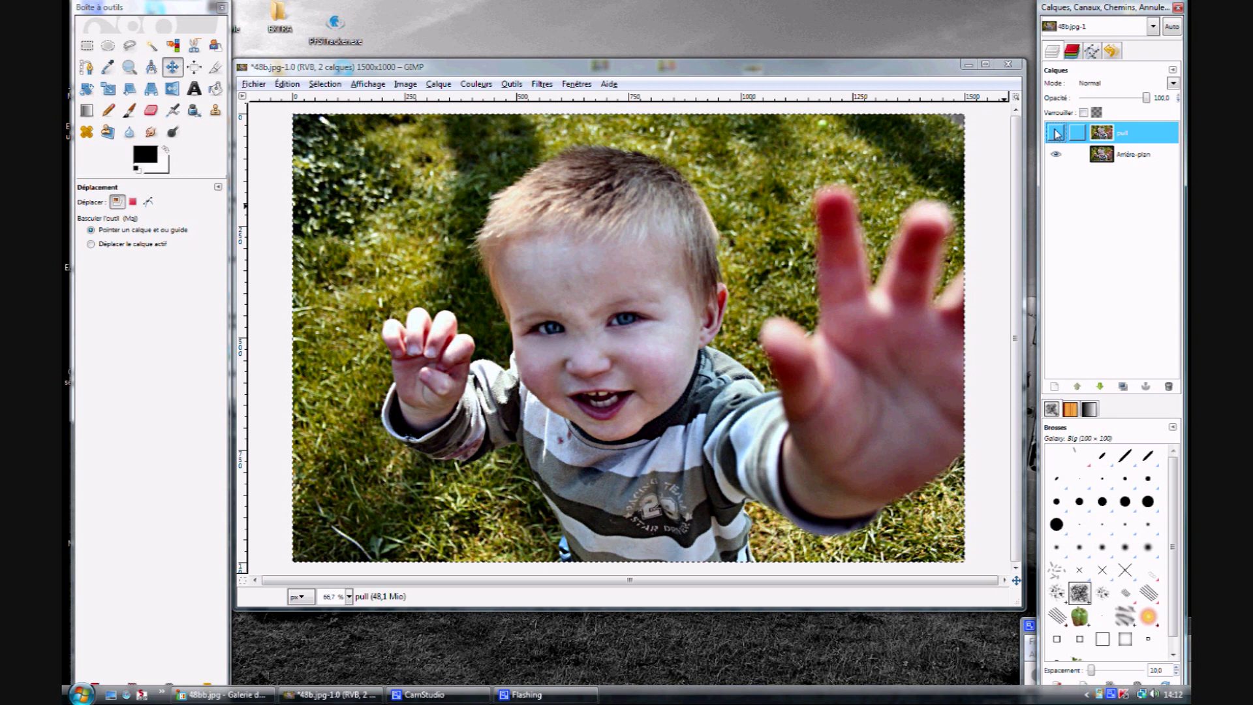
{"action": "left_click", "coordinate": [1057, 133]}
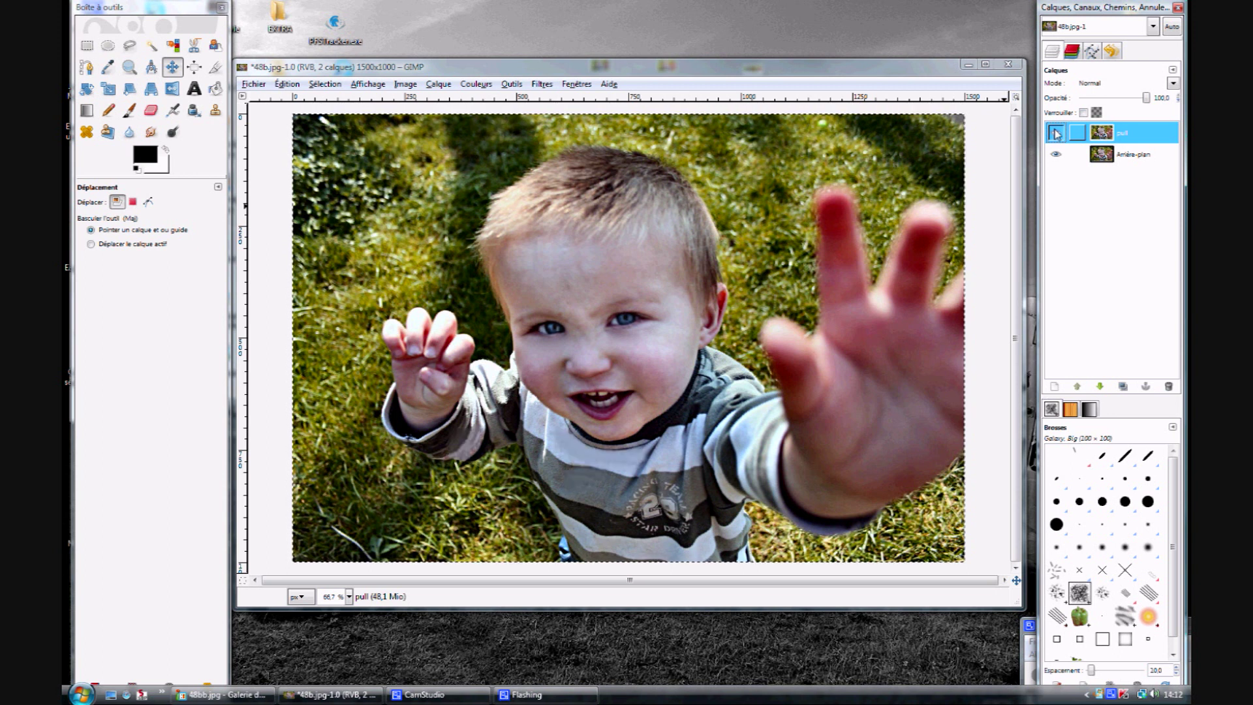
{"action": "left_click", "coordinate": [1057, 134]}
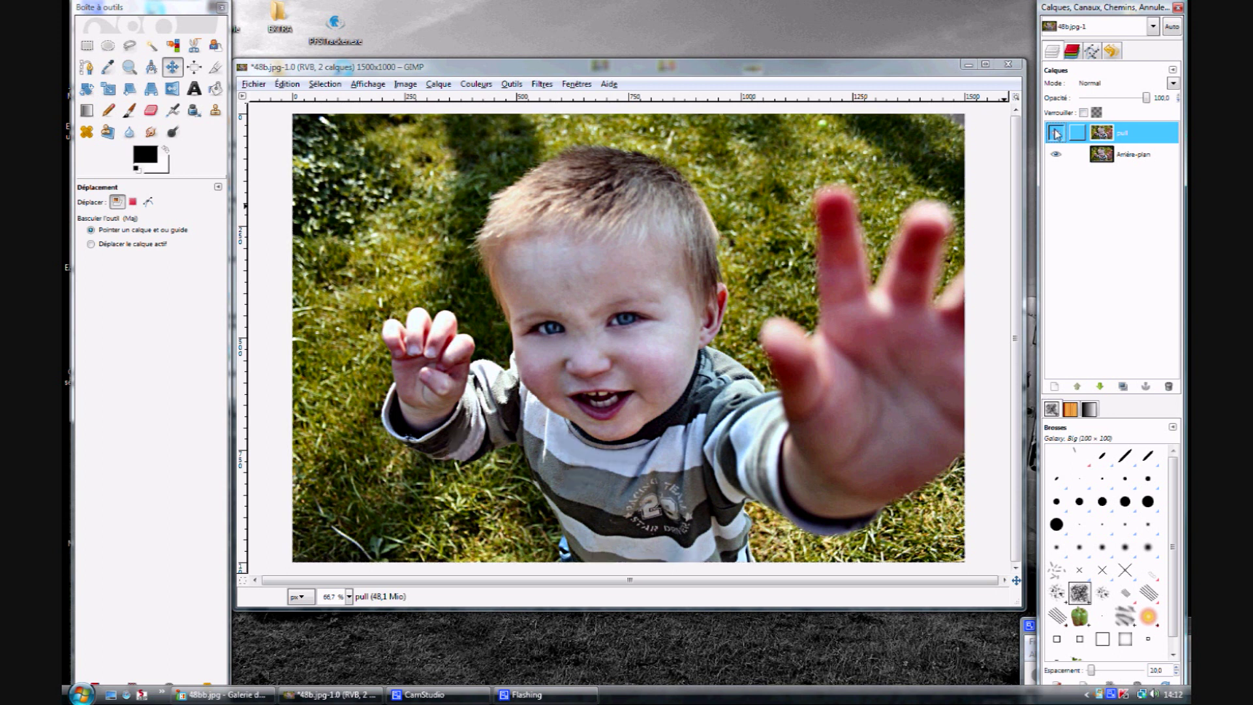
{"action": "left_click", "coordinate": [1057, 133]}
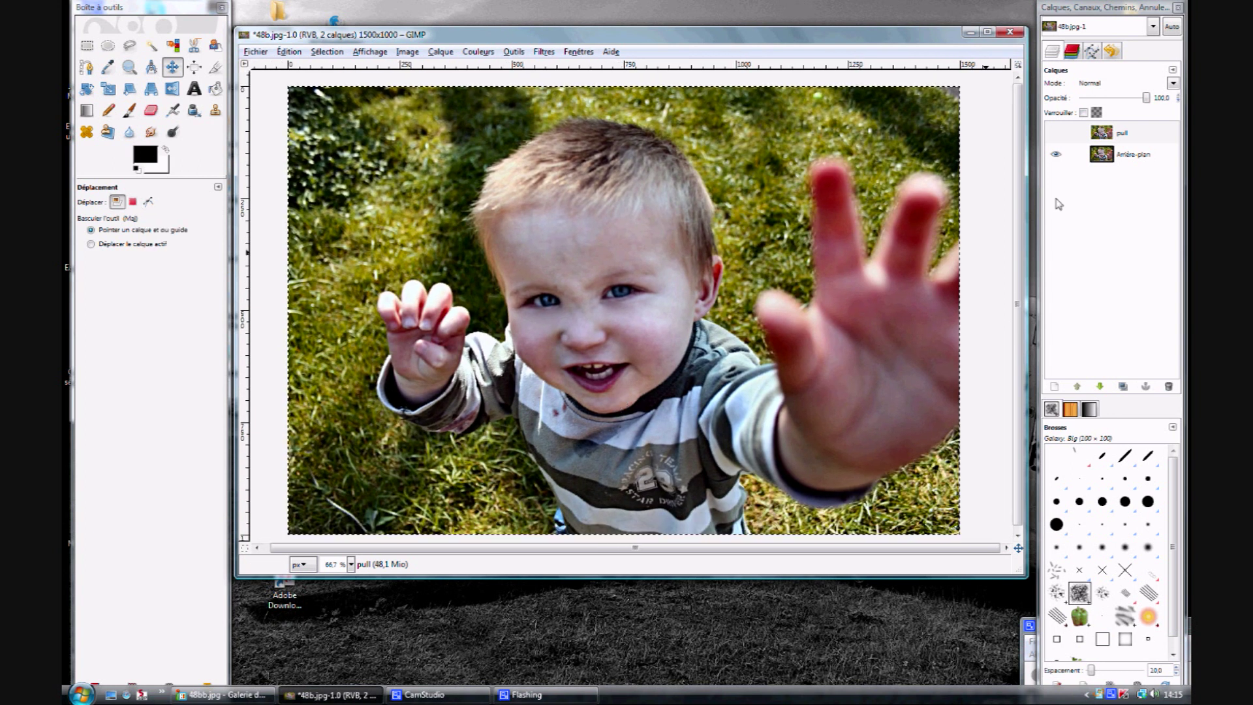
{"action": "left_click", "coordinate": [1057, 133]}
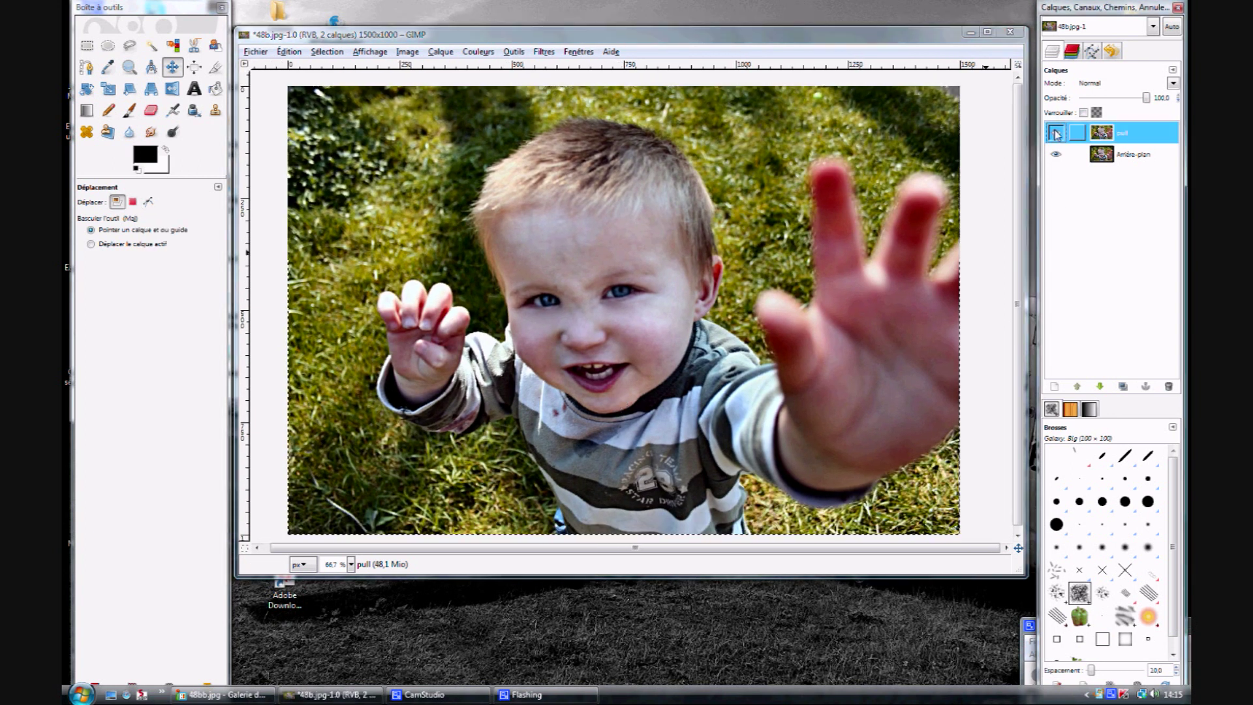
{"action": "left_click", "coordinate": [1057, 133]}
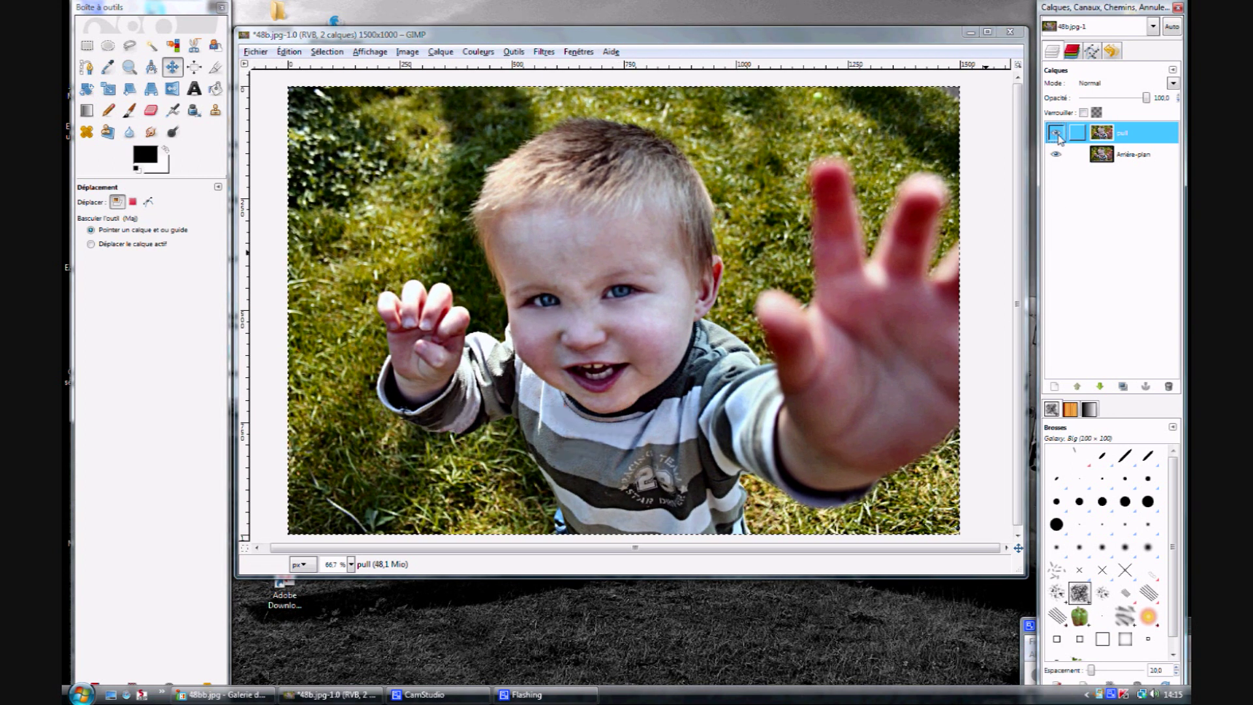
Merge the pull layer down into Arrière-plan and zoom around to inspect the retouching
{"action": "right_click", "coordinate": [1132, 134]}
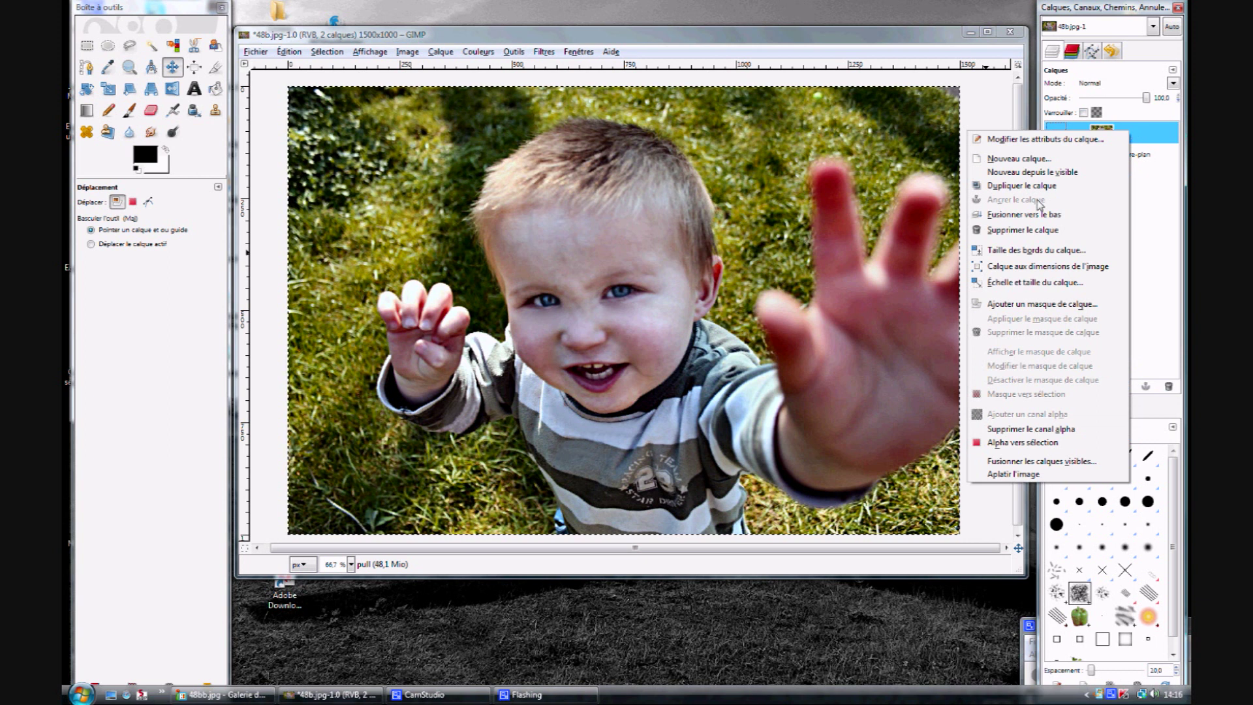
{"action": "left_click", "coordinate": [1023, 214]}
{"action": "scroll", "coordinate": [649, 346], "scroll_direction": "up", "scroll_amount": 1, "text": "ctrl"}
{"action": "scroll", "coordinate": [660, 335], "scroll_direction": "up", "scroll_amount": 1, "text": "ctrl"}
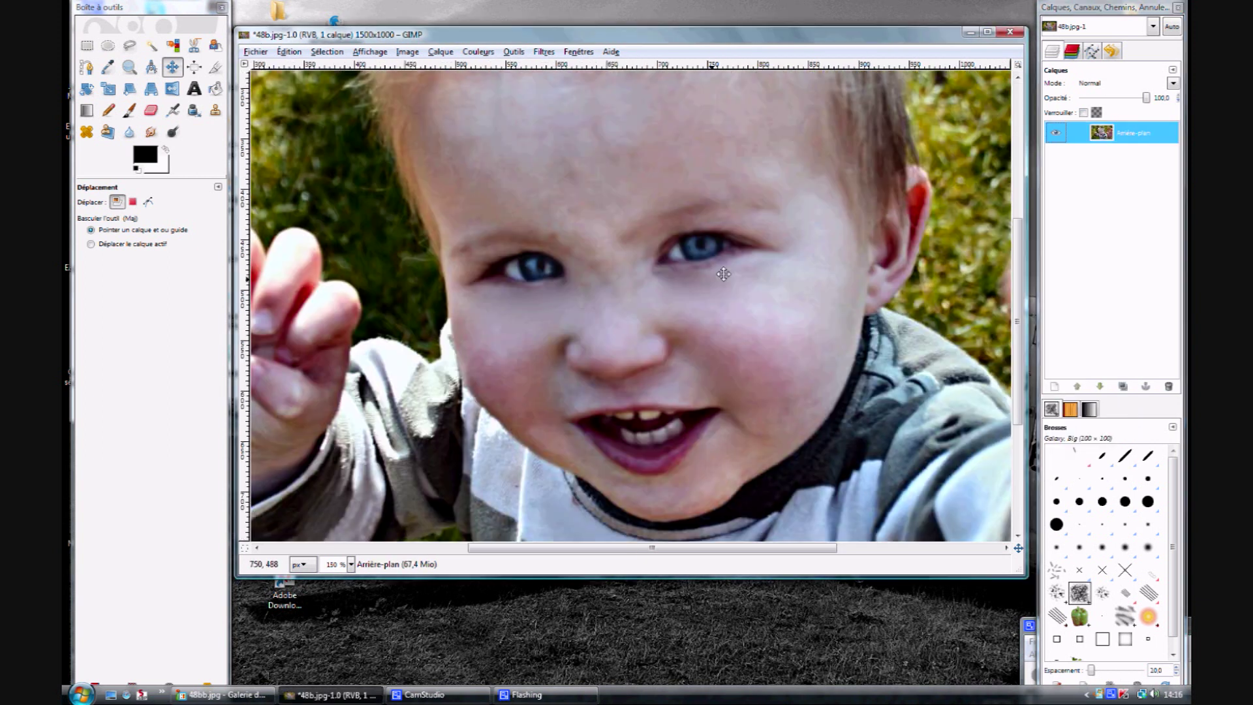
{"action": "scroll", "coordinate": [723, 275], "scroll_direction": "down", "scroll_amount": 2, "text": "ctrl"}
{"action": "scroll", "coordinate": [722, 279], "scroll_direction": "down", "scroll_amount": 1, "text": "ctrl"}
{"action": "scroll", "coordinate": [712, 285], "scroll_direction": "up", "scroll_amount": 1, "text": "ctrl"}
{"action": "scroll", "coordinate": [713, 300], "scroll_direction": "up", "scroll_amount": 1, "text": "ctrl"}
{"action": "scroll", "coordinate": [773, 160], "scroll_direction": "up", "scroll_amount": 1, "text": "ctrl"}
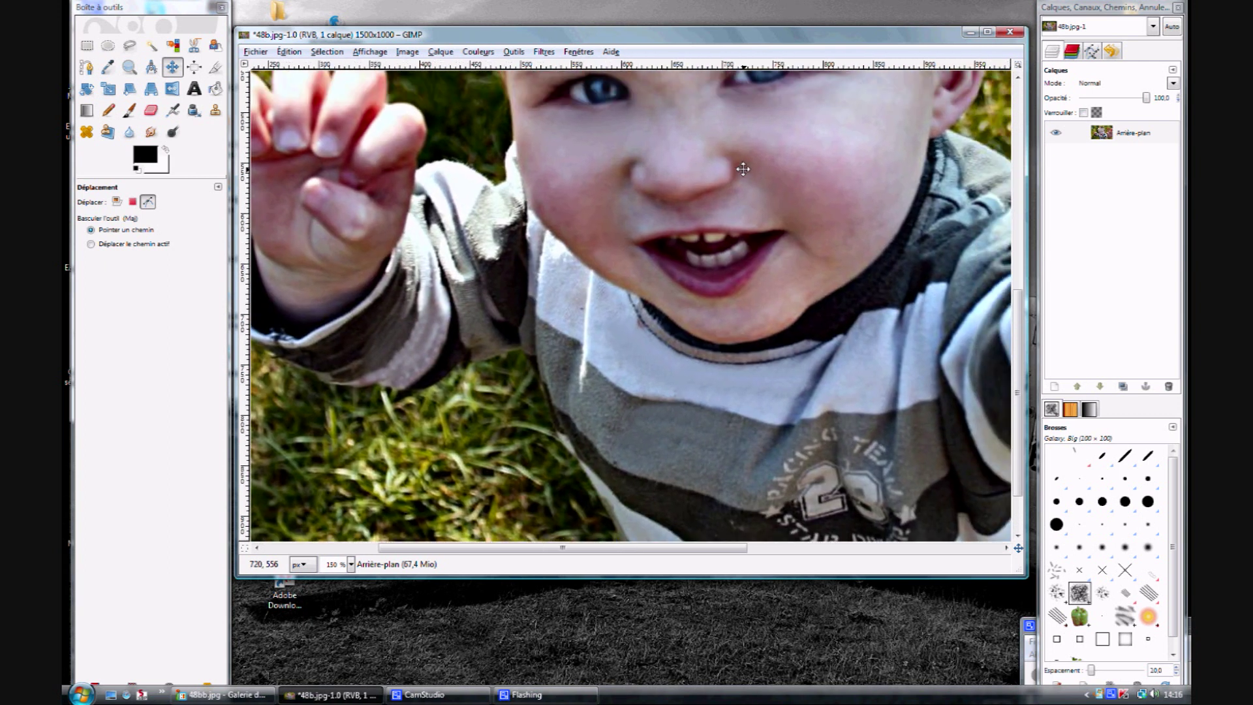
{"action": "scroll", "coordinate": [733, 303], "scroll_direction": "down", "scroll_amount": 1, "text": "ctrl"}
{"action": "scroll", "coordinate": [733, 280], "scroll_direction": "down", "scroll_amount": 1, "text": "ctrl"}
{"action": "scroll", "coordinate": [705, 299], "scroll_direction": "down", "scroll_amount": 1, "text": "ctrl"}
{"action": "scroll", "coordinate": [660, 320], "scroll_direction": "up", "scroll_amount": 1, "text": "ctrl"}
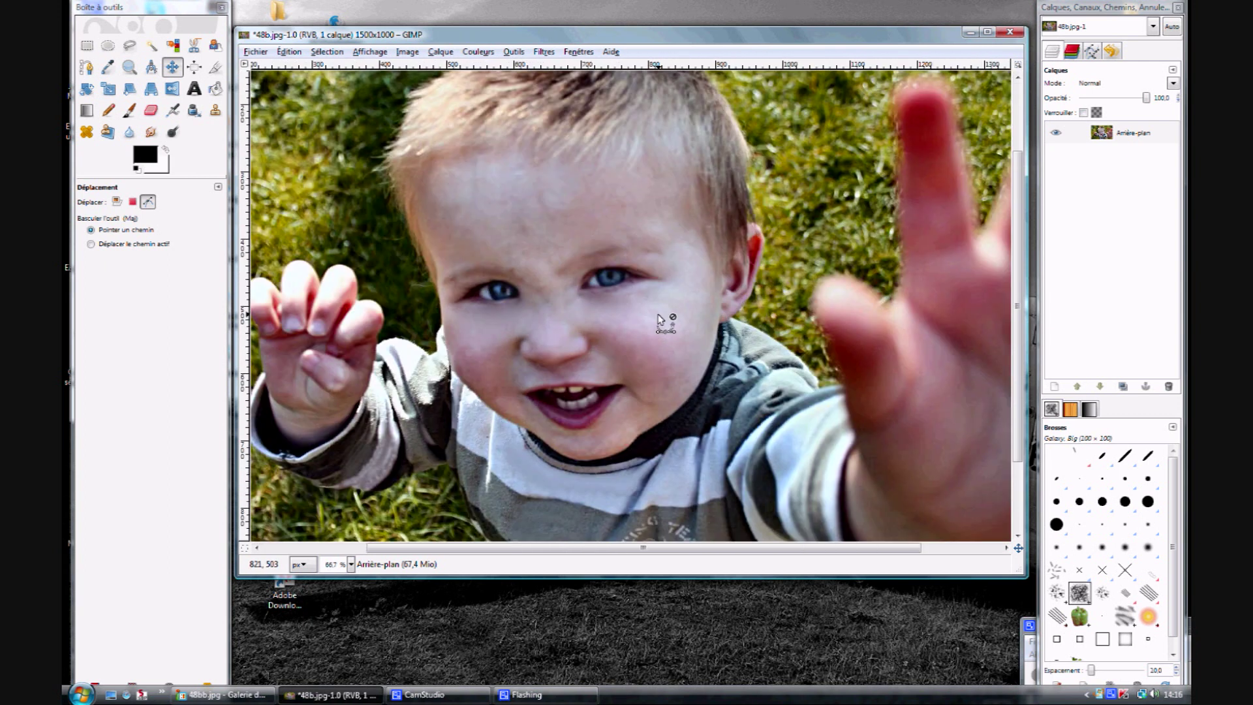
{"action": "scroll", "coordinate": [660, 320], "scroll_direction": "up", "scroll_amount": 1, "text": "ctrl"}
{"action": "scroll", "coordinate": [674, 299], "scroll_direction": "down", "scroll_amount": 2, "text": "ctrl"}
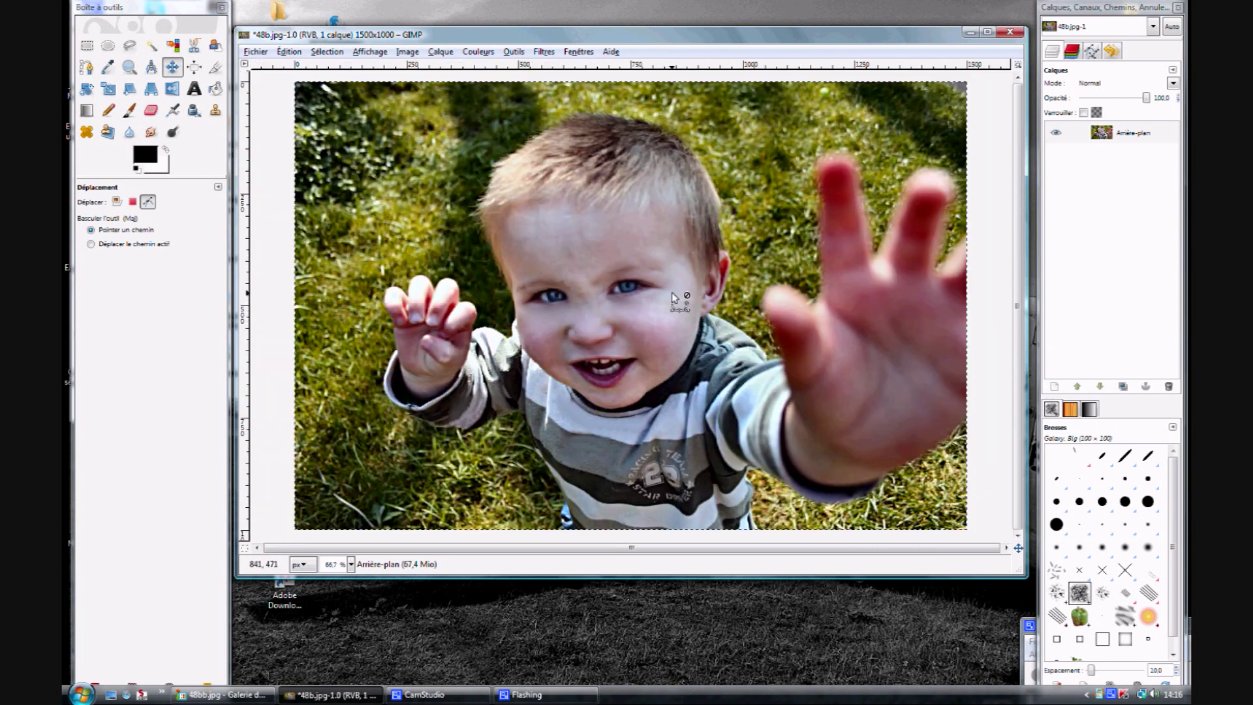
{"action": "scroll", "coordinate": [662, 282], "scroll_direction": "up", "scroll_amount": 2, "text": "ctrl"}
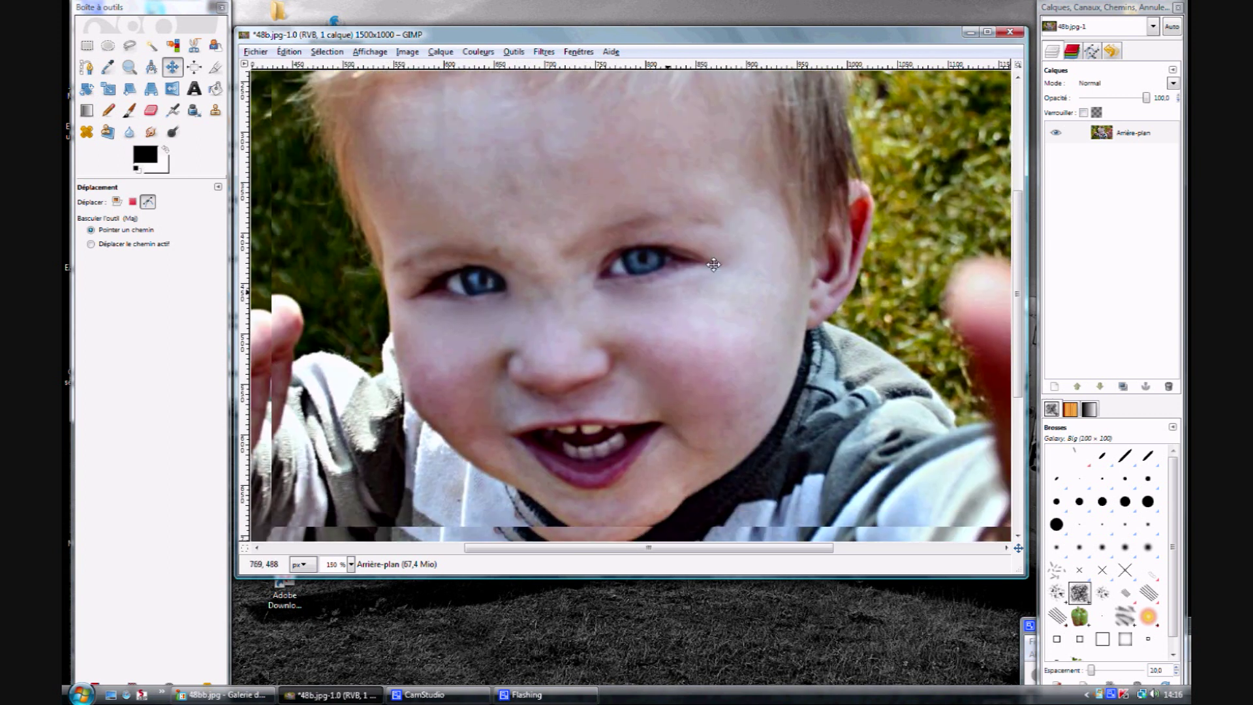
{"action": "scroll", "coordinate": [660, 285], "scroll_direction": "down", "scroll_amount": 2}
{"action": "scroll", "coordinate": [697, 273], "scroll_direction": "left", "scroll_amount": 3}
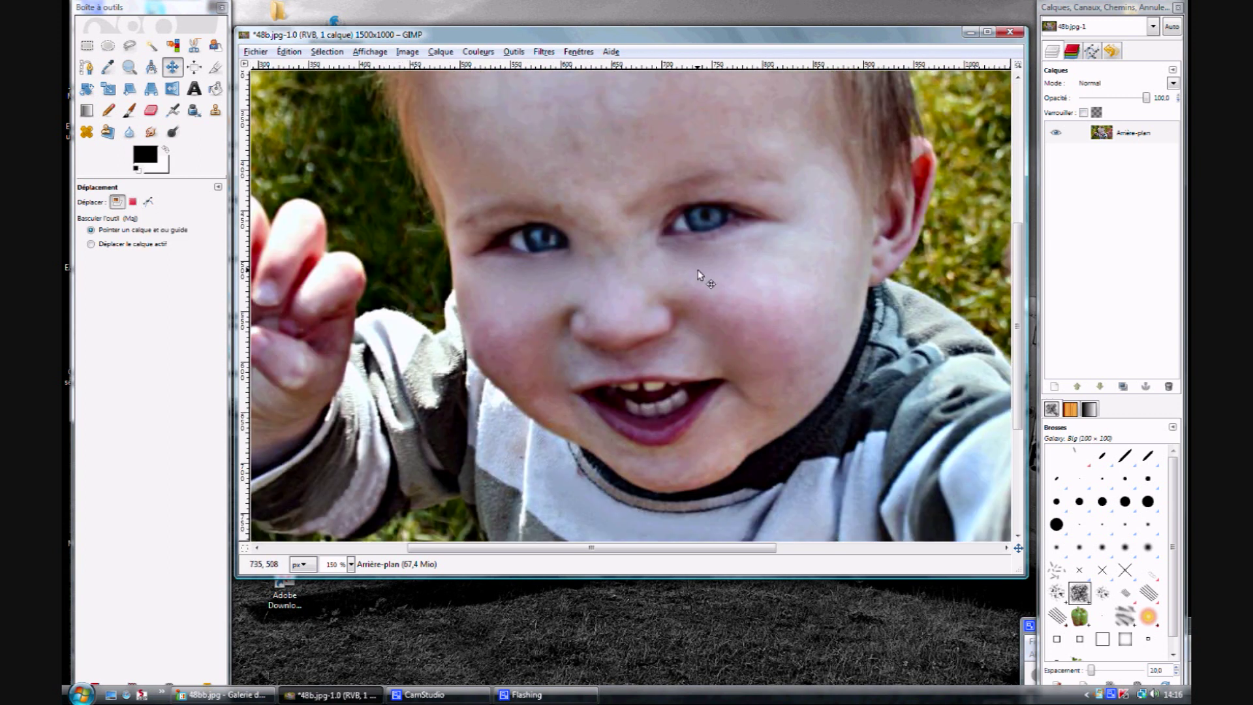
{"action": "scroll", "coordinate": [698, 284], "scroll_direction": "down", "scroll_amount": 1, "text": "ctrl"}
{"action": "scroll", "coordinate": [709, 279], "scroll_direction": "down", "scroll_amount": 1, "text": "ctrl"}
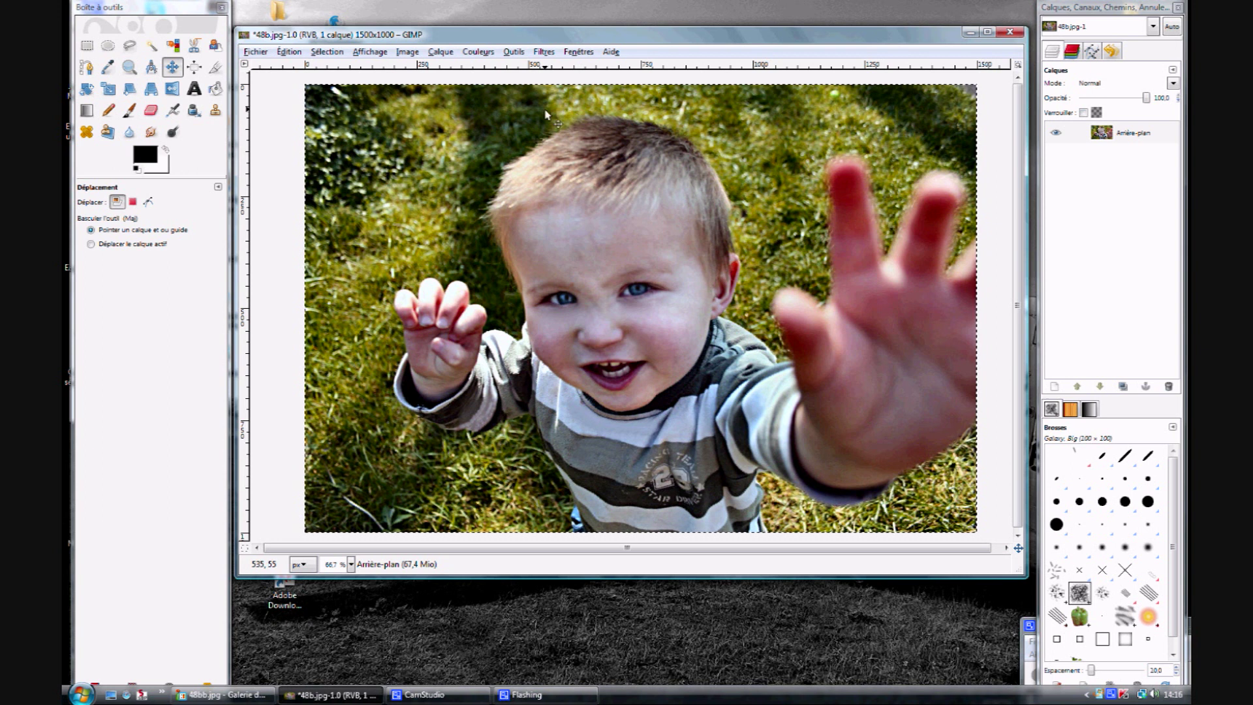
Open Courbes and raise the Rouge channel curve to warm the photo
{"action": "left_click", "coordinate": [480, 52]}
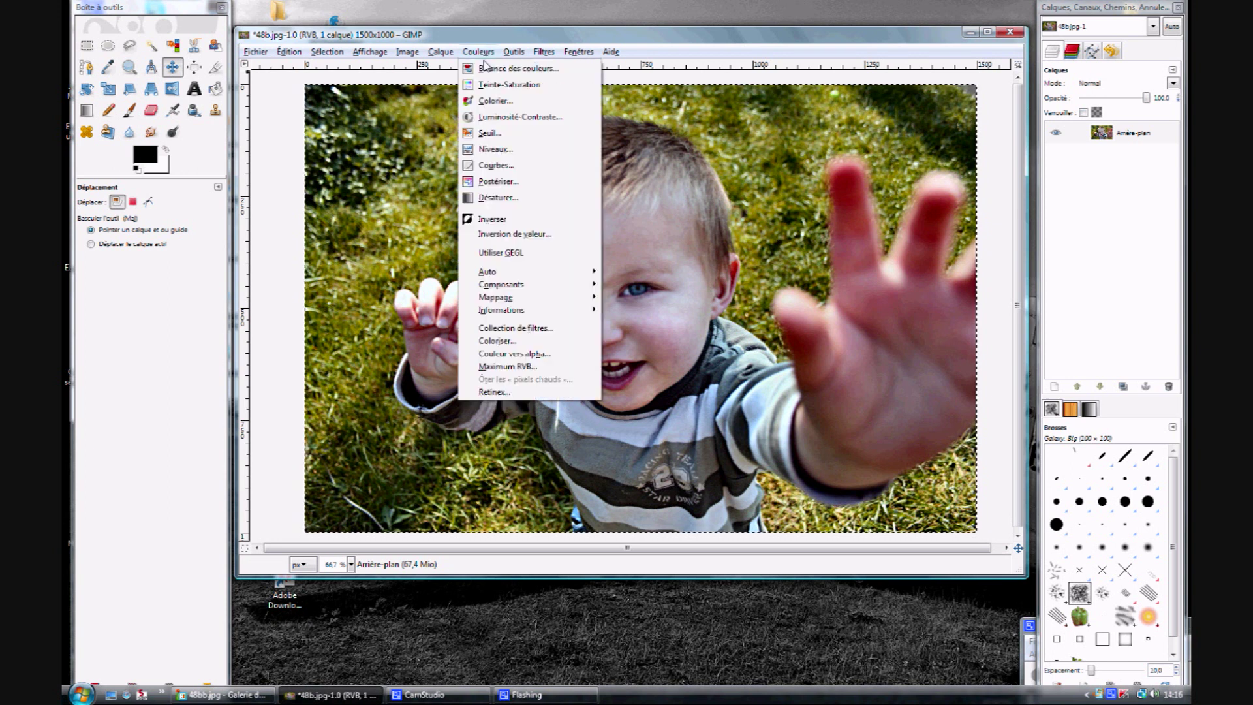
{"action": "left_click", "coordinate": [506, 167]}
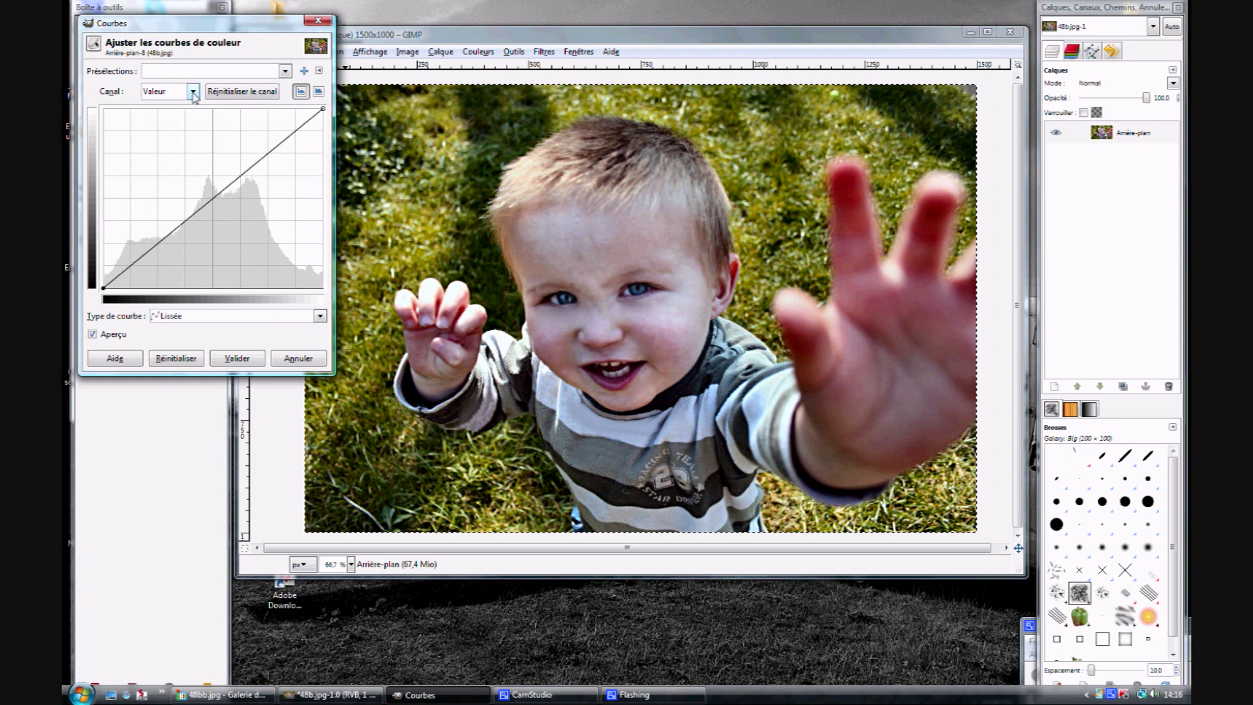
{"action": "left_click", "coordinate": [193, 92]}
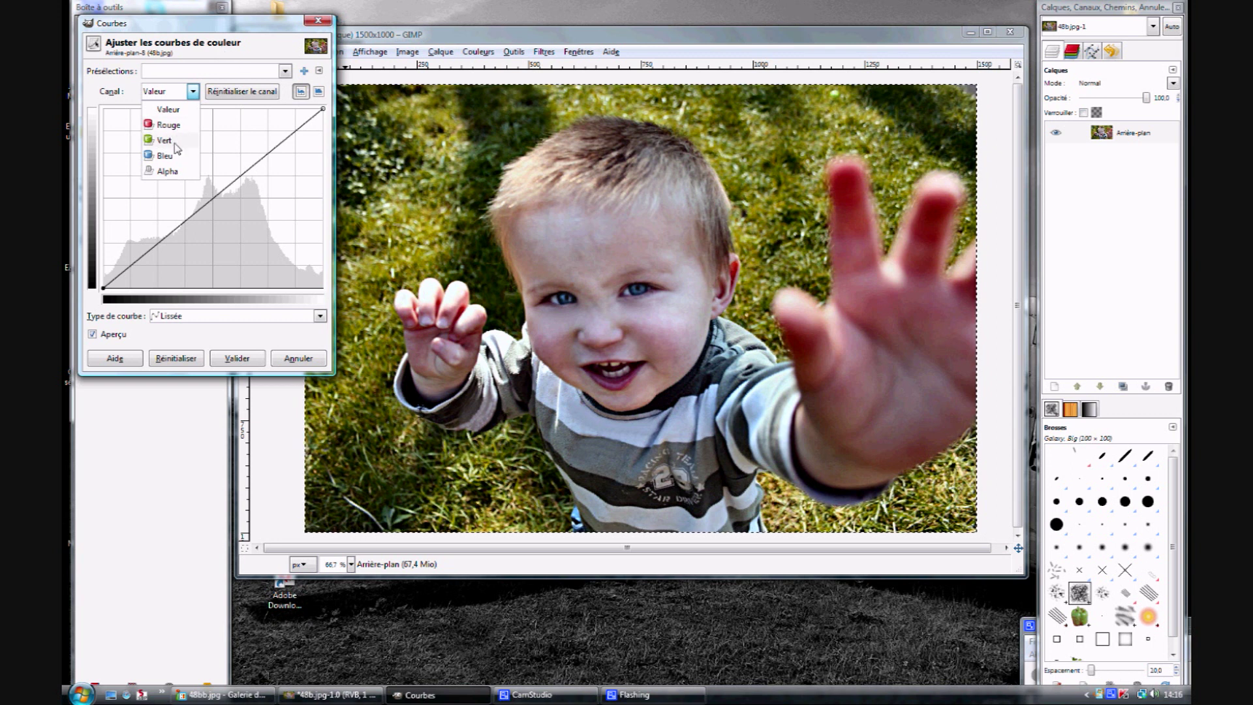
{"action": "left_click", "coordinate": [172, 128]}
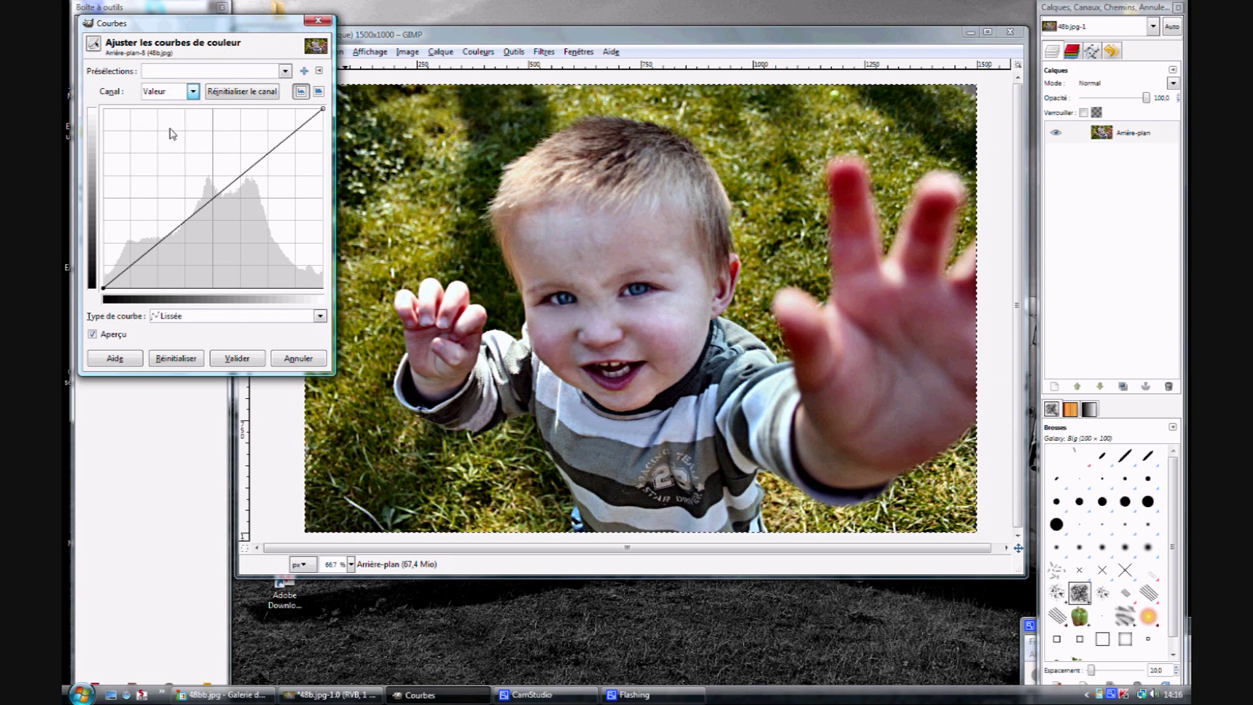
{"action": "mouse_move", "coordinate": [201, 204]}
{"action": "left_mouse_down"}
{"action": "mouse_move", "coordinate": [207, 193]}
{"action": "mouse_move", "coordinate": [178, 213]}
{"action": "mouse_move", "coordinate": [275, 135]}
{"action": "left_mouse_up"}
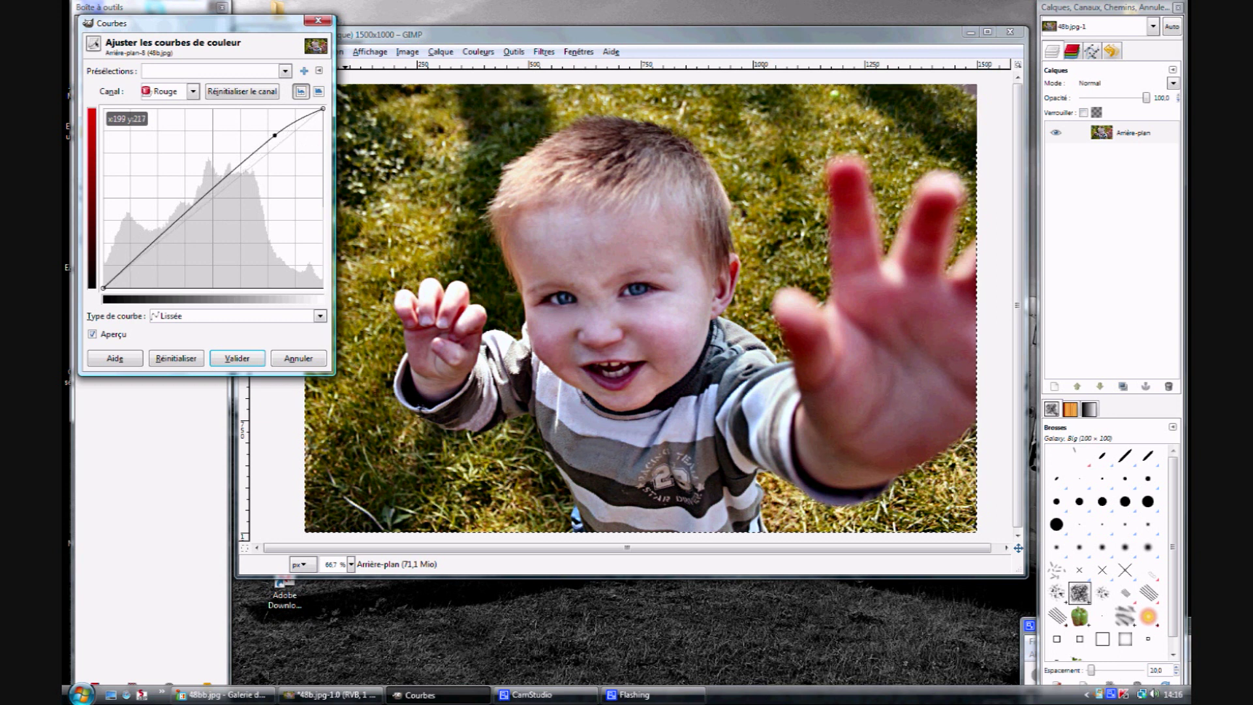
Pull the Bleu channel curve down with two points to reduce blue
{"action": "left_click", "coordinate": [192, 92]}
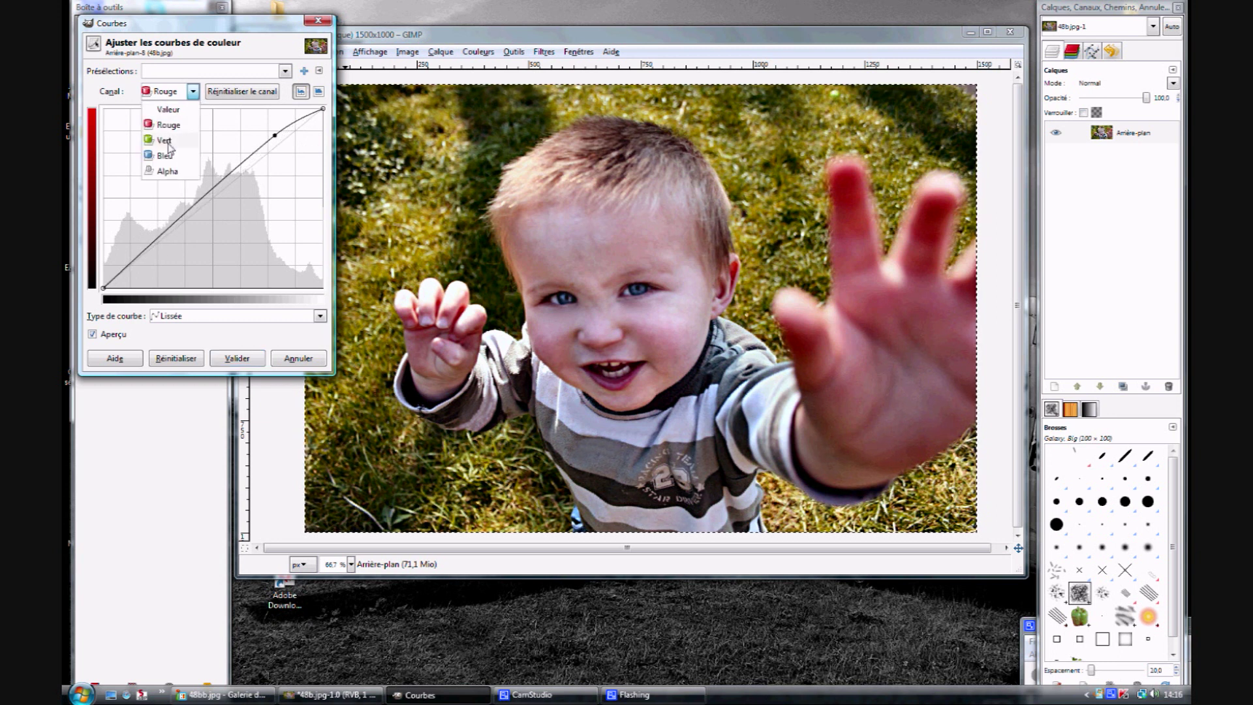
{"action": "left_click", "coordinate": [172, 157]}
{"action": "mouse_move", "coordinate": [280, 145]}
{"action": "left_mouse_down"}
{"action": "mouse_move", "coordinate": [277, 160]}
{"action": "mouse_move", "coordinate": [291, 153]}
{"action": "left_mouse_up"}
{"action": "left_click_drag", "start_coordinate": [189, 223], "coordinate": [191, 226]}
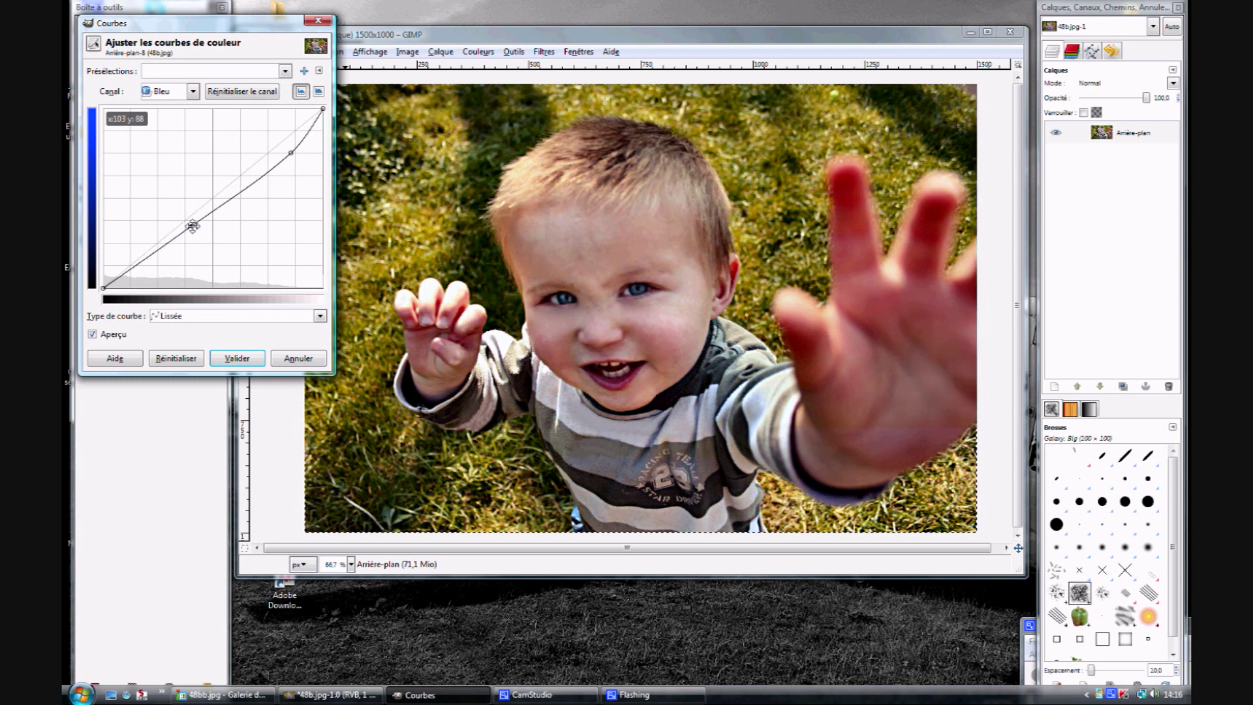
{"action": "left_click_drag", "start_coordinate": [291, 153], "coordinate": [280, 152]}
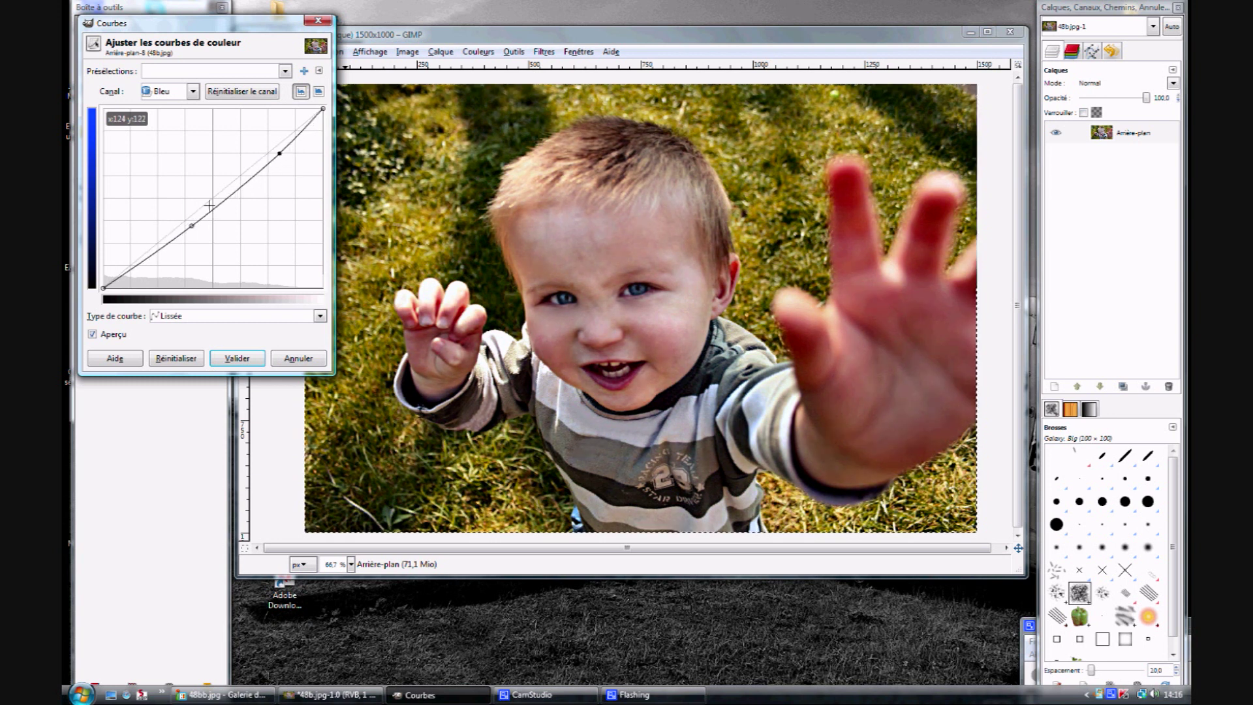
Experiment with the Valeur curve, reset it to near-straight, and apply the curves
{"action": "left_click", "coordinate": [192, 92]}
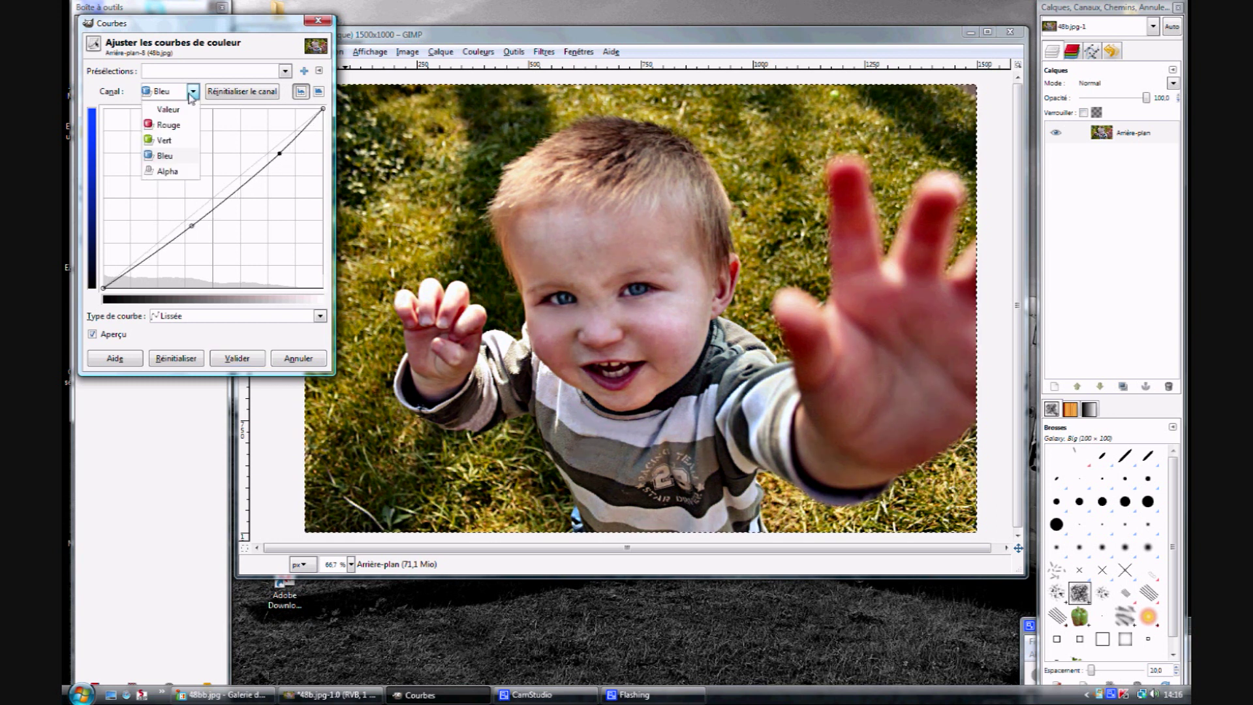
{"action": "left_click", "coordinate": [160, 104]}
{"action": "left_click_drag", "start_coordinate": [211, 205], "coordinate": [219, 213]}
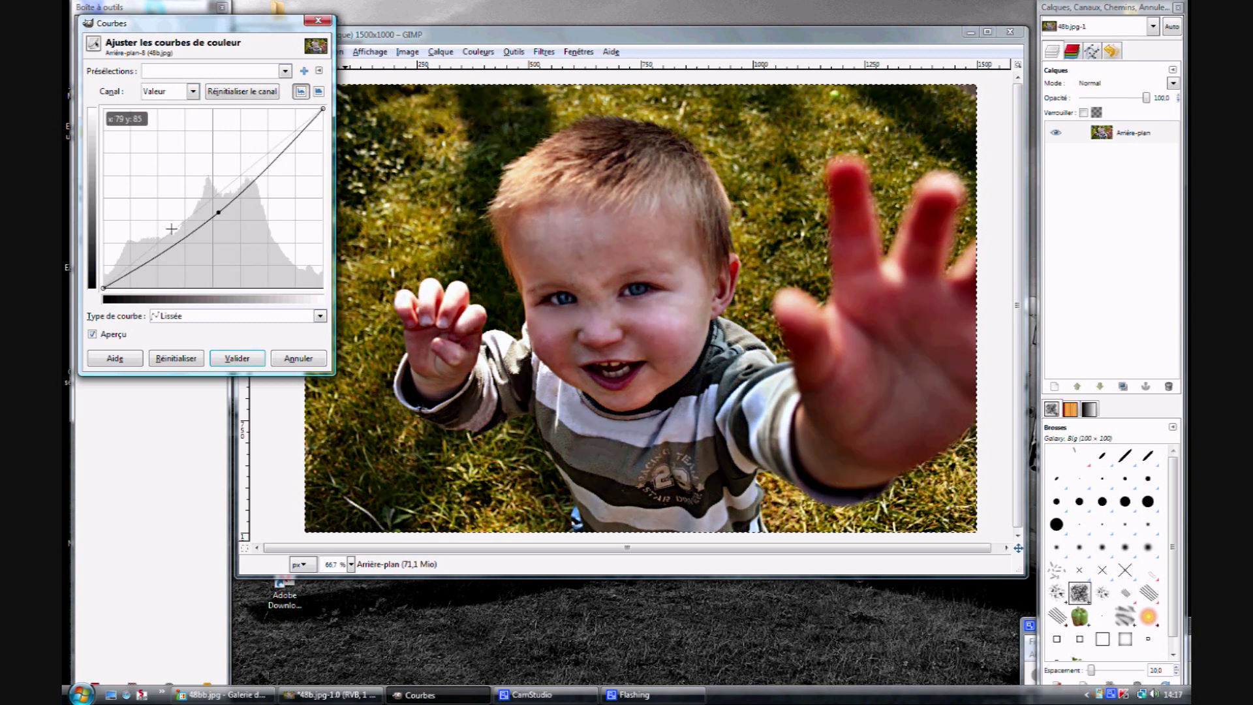
{"action": "left_click_drag", "start_coordinate": [168, 245], "coordinate": [168, 225]}
{"action": "left_click", "coordinate": [242, 92]}
{"action": "left_click_drag", "start_coordinate": [270, 131], "coordinate": [269, 138]}
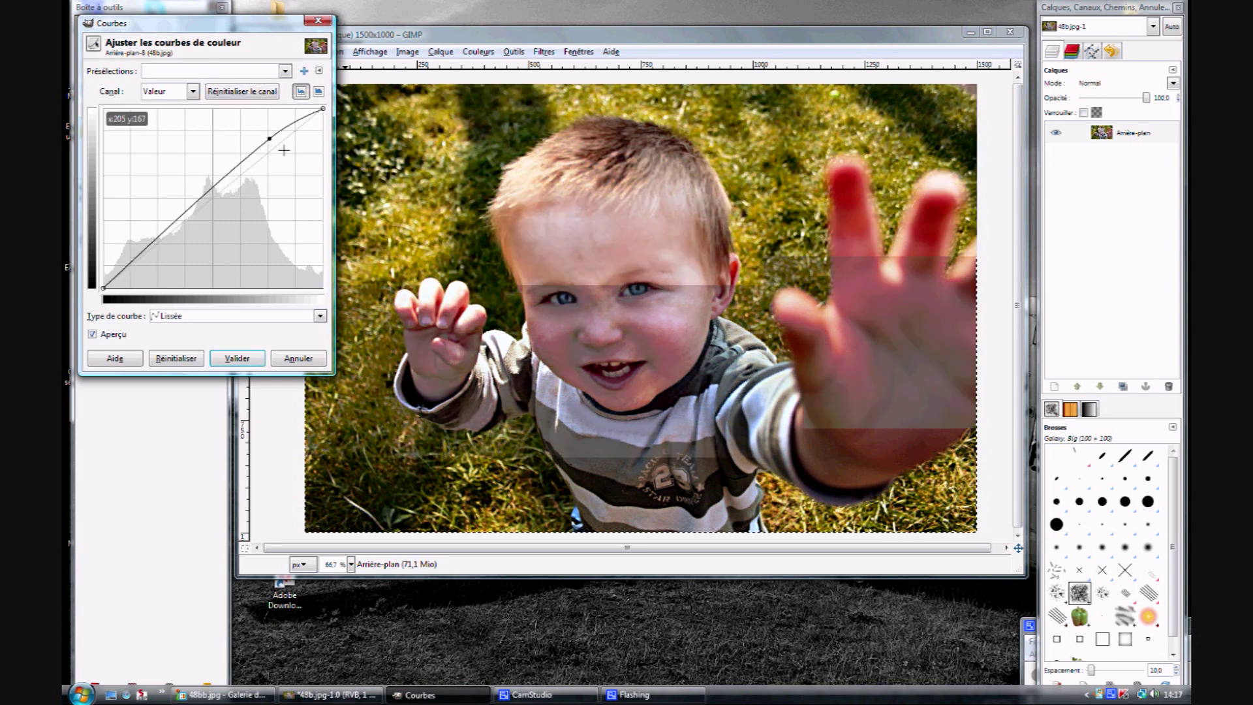
{"action": "left_click", "coordinate": [279, 157]}
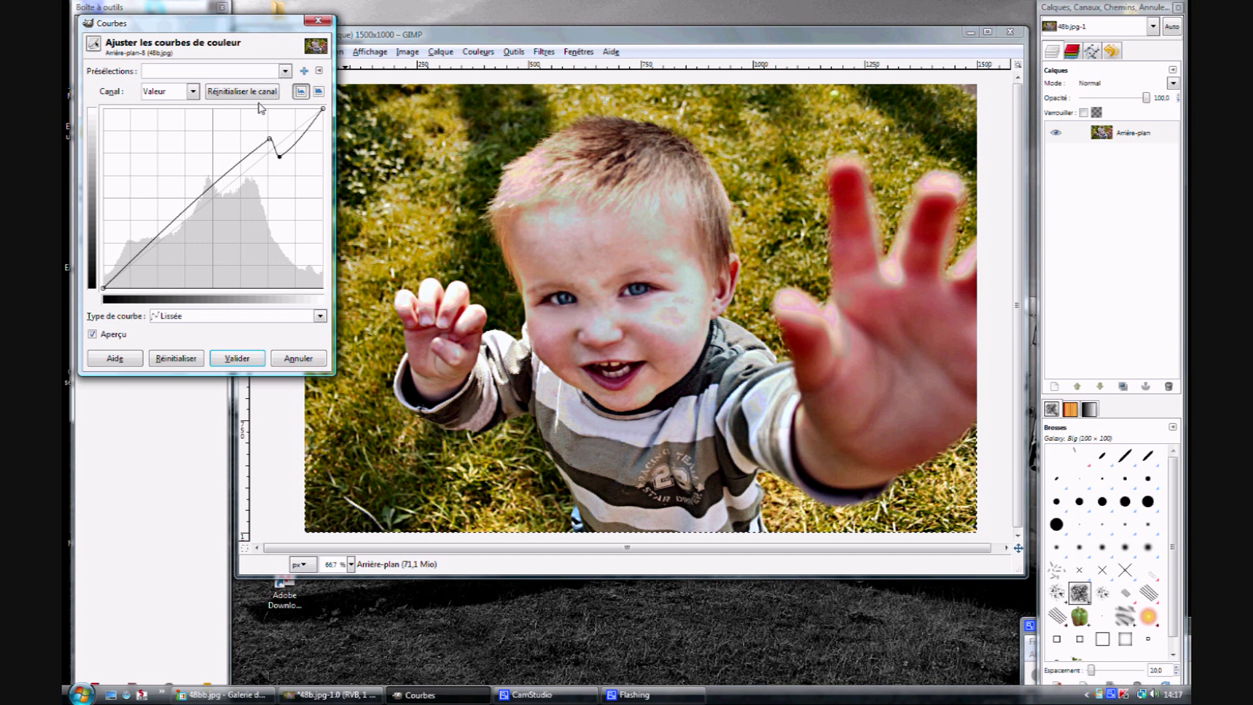
{"action": "left_click", "coordinate": [242, 91]}
{"action": "left_click", "coordinate": [277, 151]}
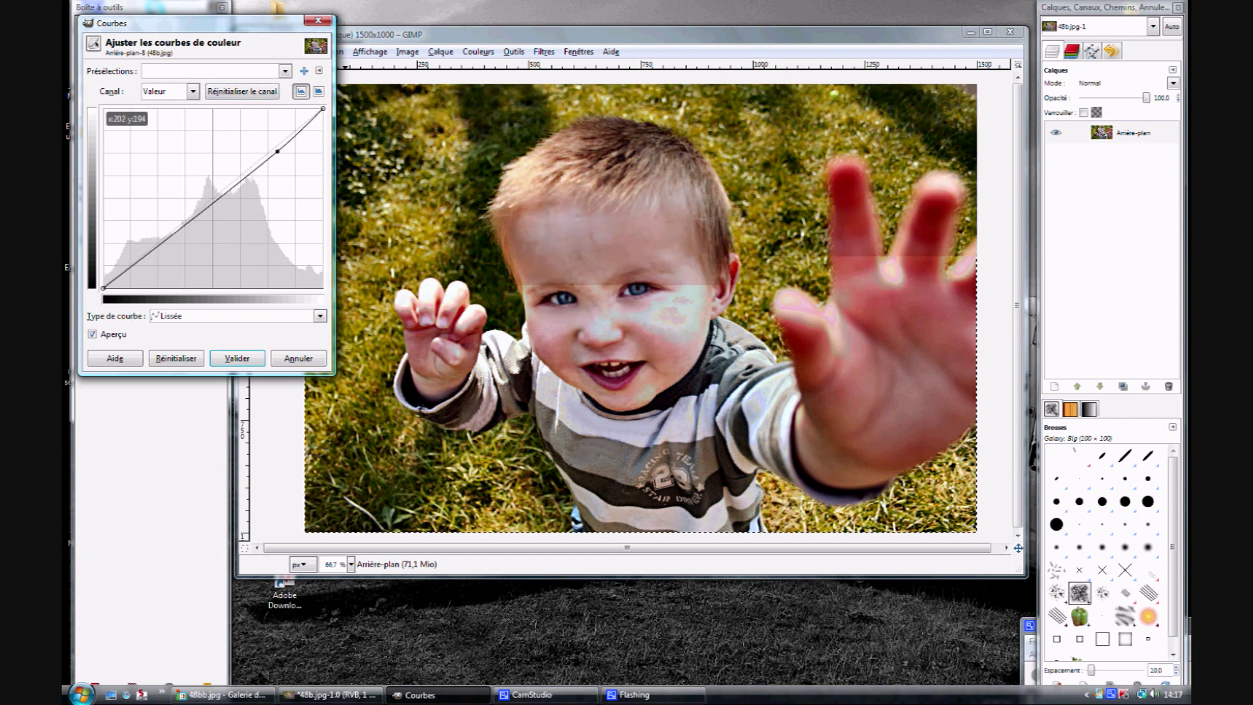
{"action": "left_click_drag", "start_coordinate": [277, 151], "coordinate": [275, 148]}
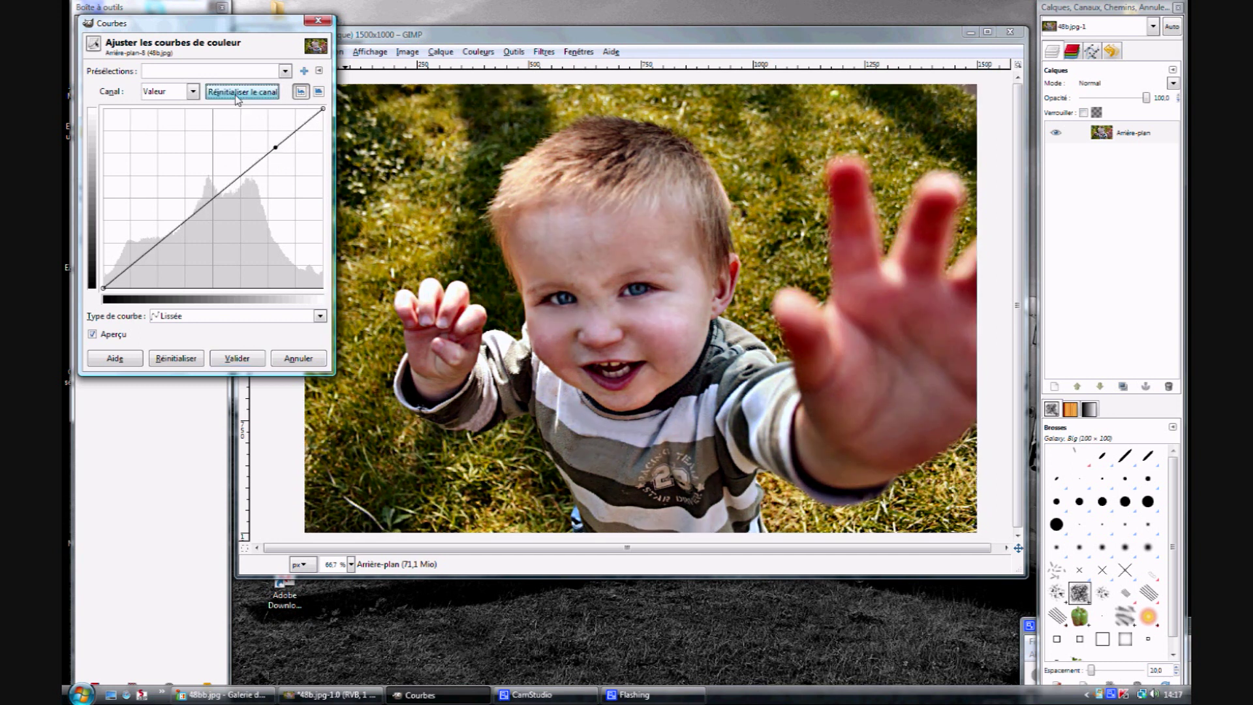
{"action": "left_click", "coordinate": [237, 358]}
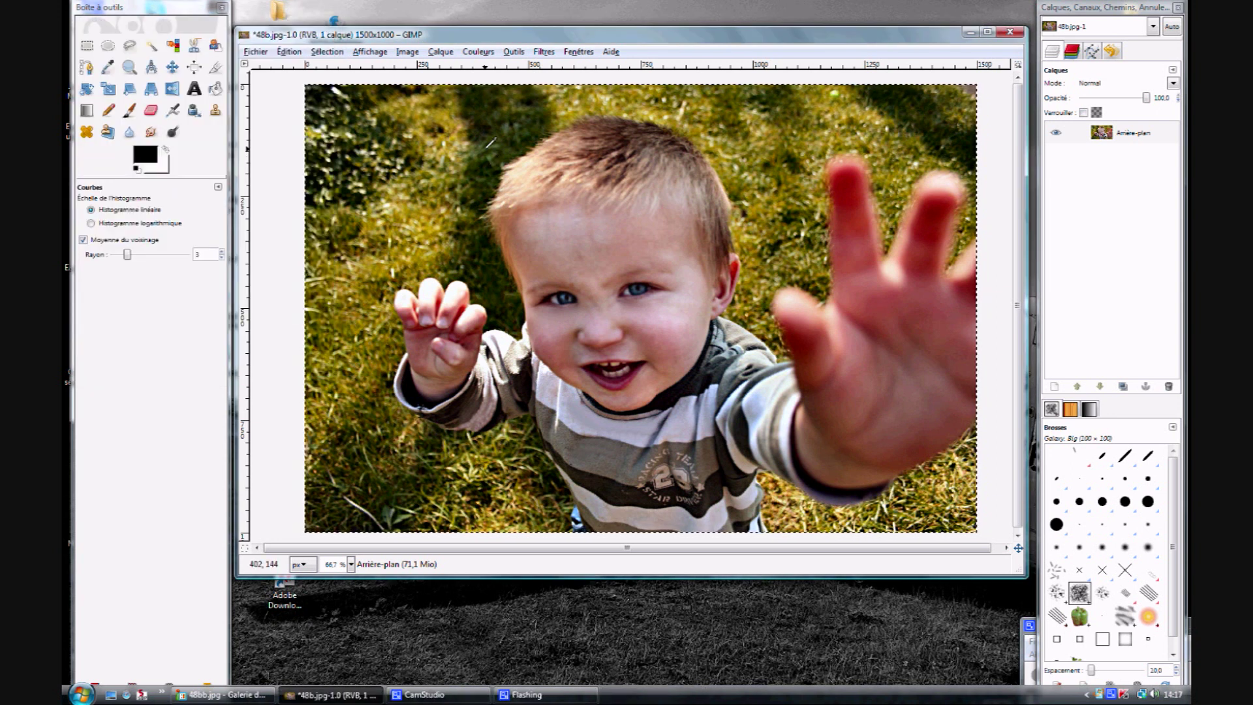
Inspect the layer stack and the Arrière-plan layer's options without changing anything
{"action": "scroll", "coordinate": [601, 319], "scroll_direction": "up", "scroll_amount": 3}
{"action": "scroll", "coordinate": [601, 320], "scroll_direction": "up", "scroll_amount": 1}
{"action": "scroll", "coordinate": [599, 320], "scroll_direction": "down", "scroll_amount": 1}
{"action": "scroll", "coordinate": [599, 321], "scroll_direction": "down", "scroll_amount": 2}
{"action": "scroll", "coordinate": [599, 320], "scroll_direction": "down", "scroll_amount": 1}
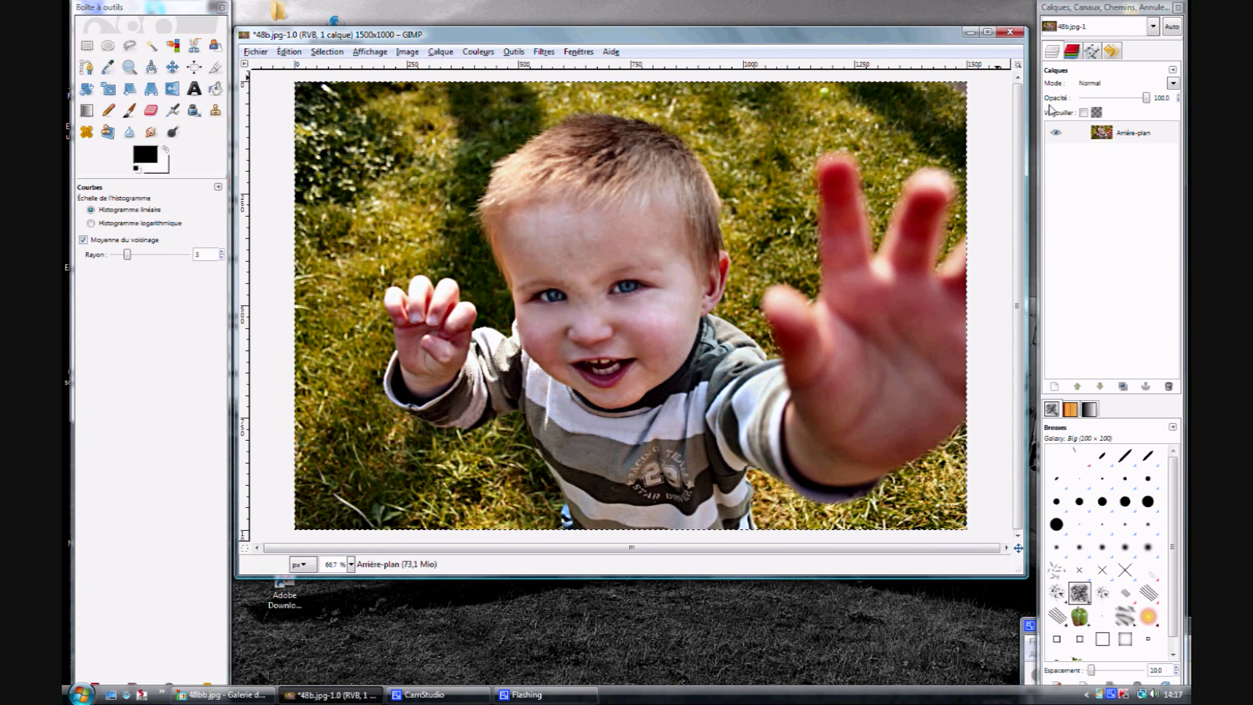
{"action": "right_click", "coordinate": [1137, 134]}
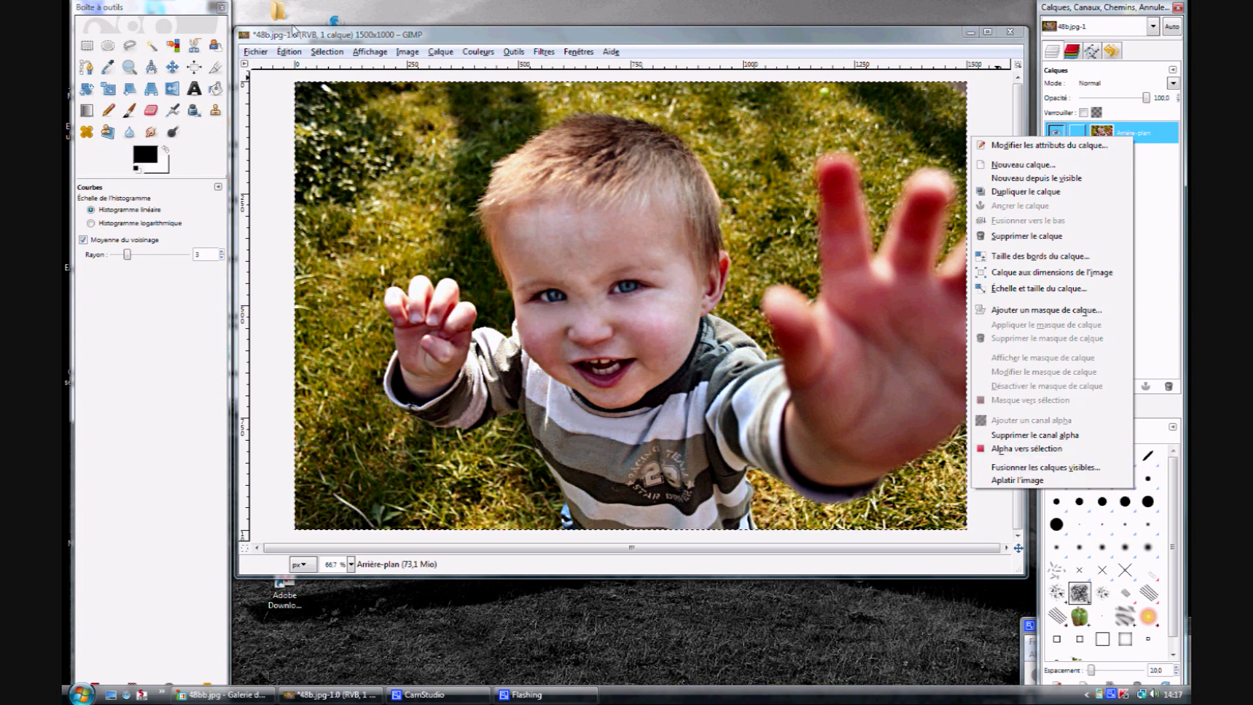
{"action": "left_click", "coordinate": [293, 30]}
Apply Couleurs > Auto > Balance des blancs, then dismiss the Composants menu unused
{"action": "left_click", "coordinate": [543, 52]}
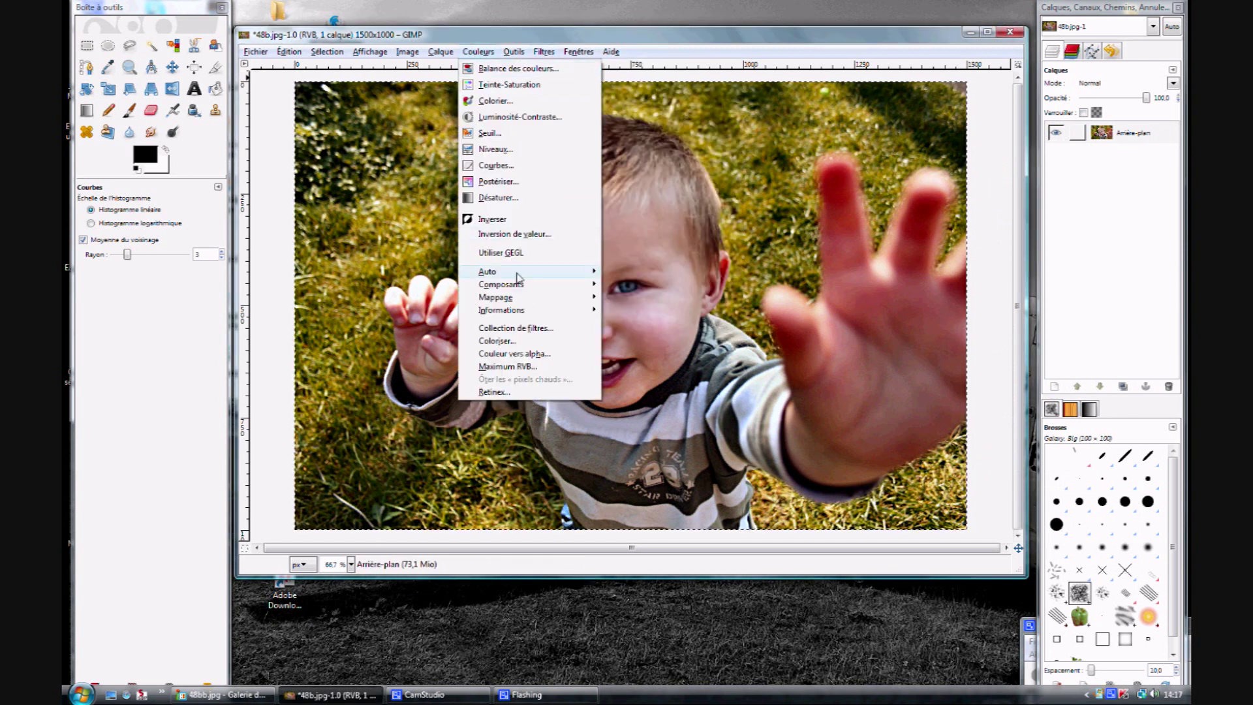
{"action": "left_click", "coordinate": [674, 286]}
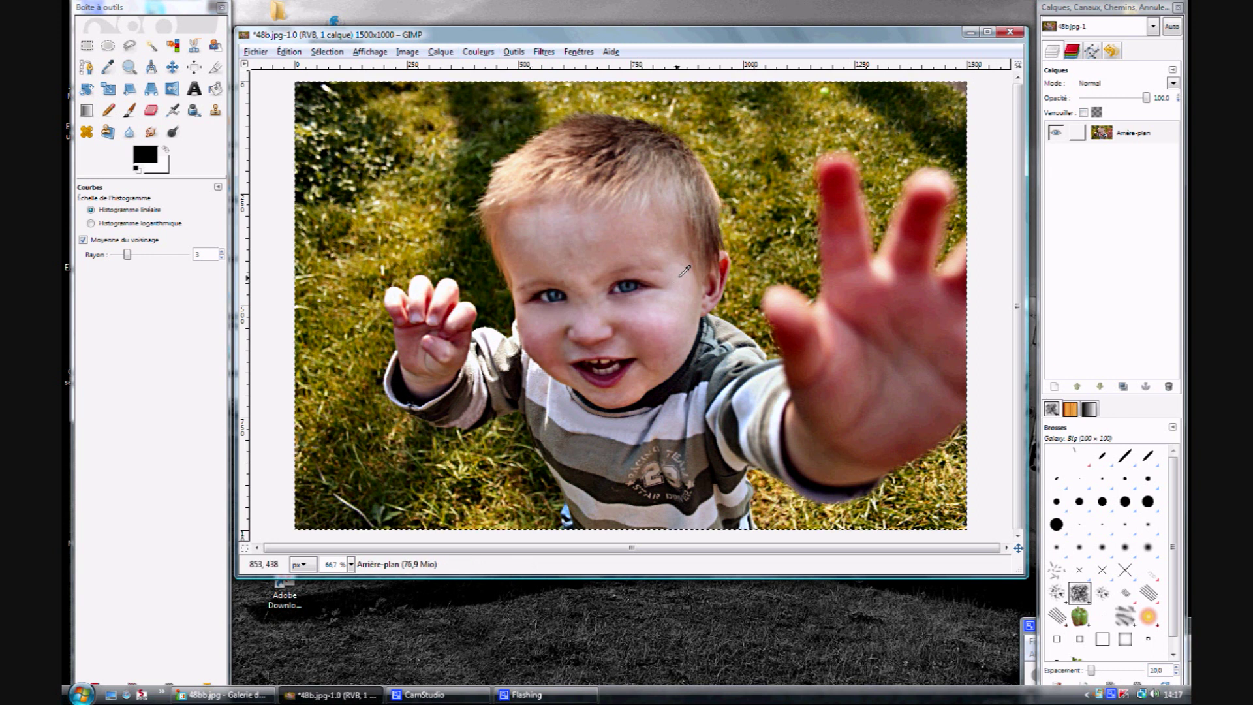
{"action": "left_click", "coordinate": [487, 56]}
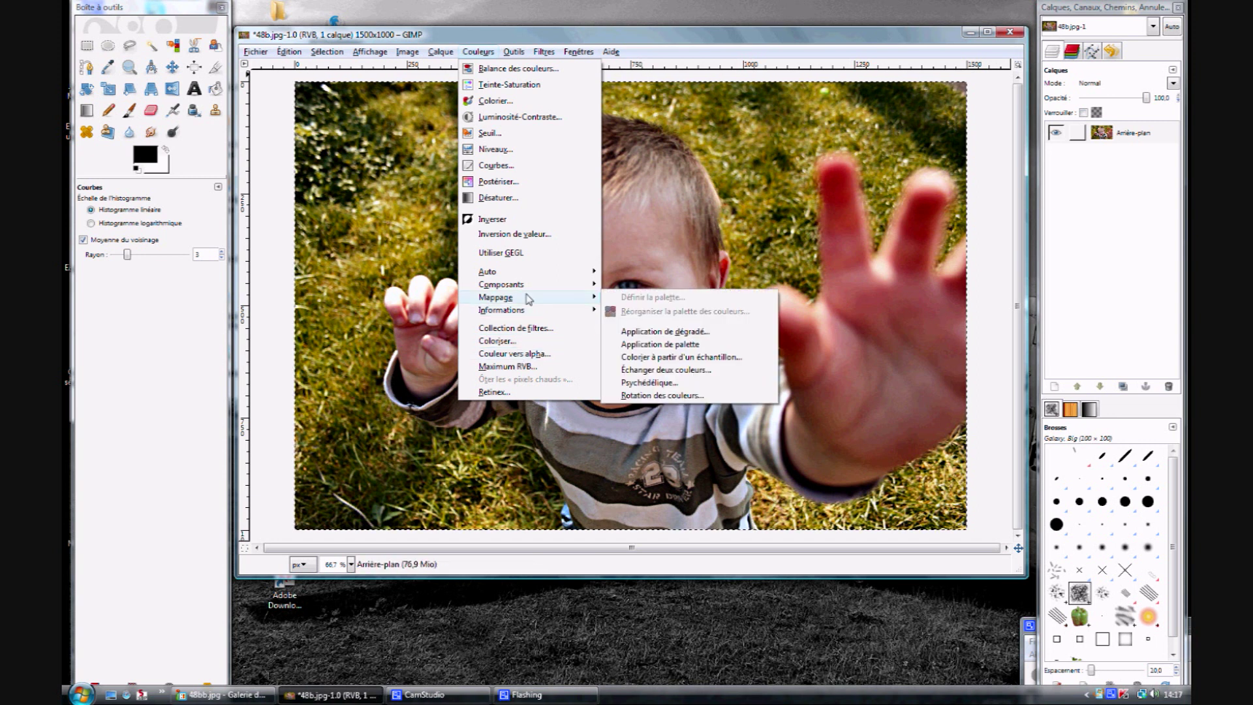
{"action": "mouse_move", "coordinate": [501, 284]}
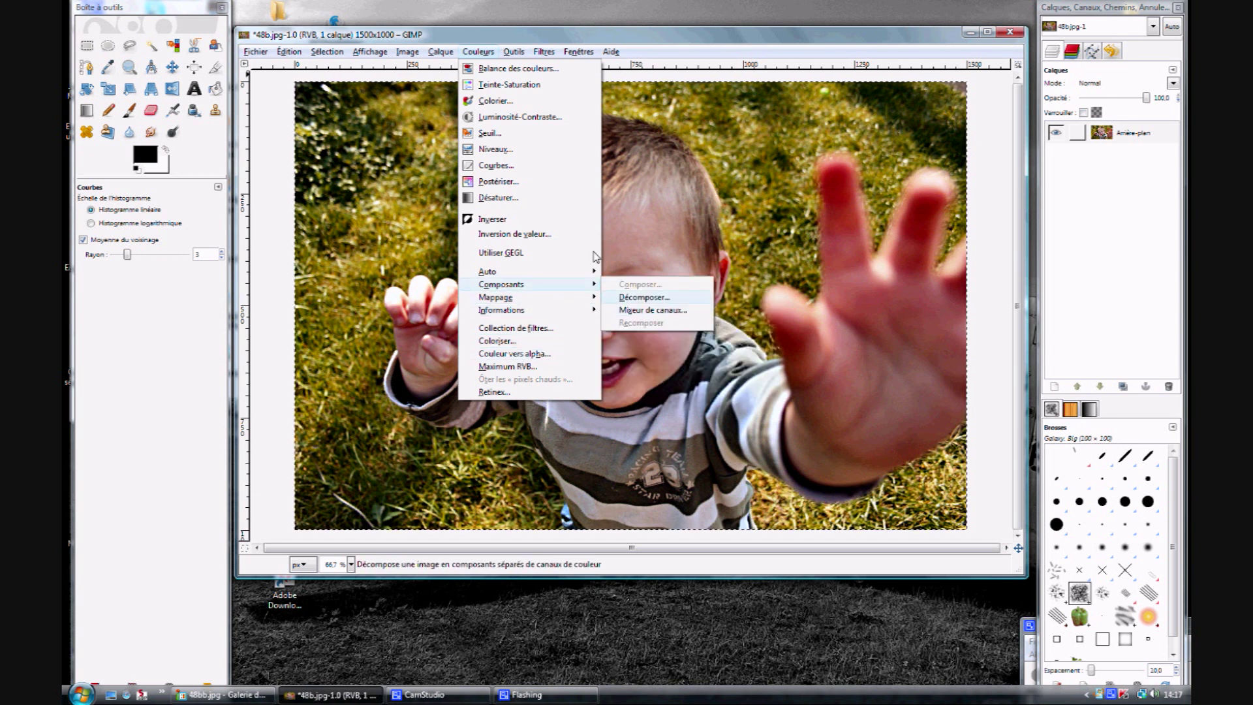
{"action": "left_click", "coordinate": [478, 51]}
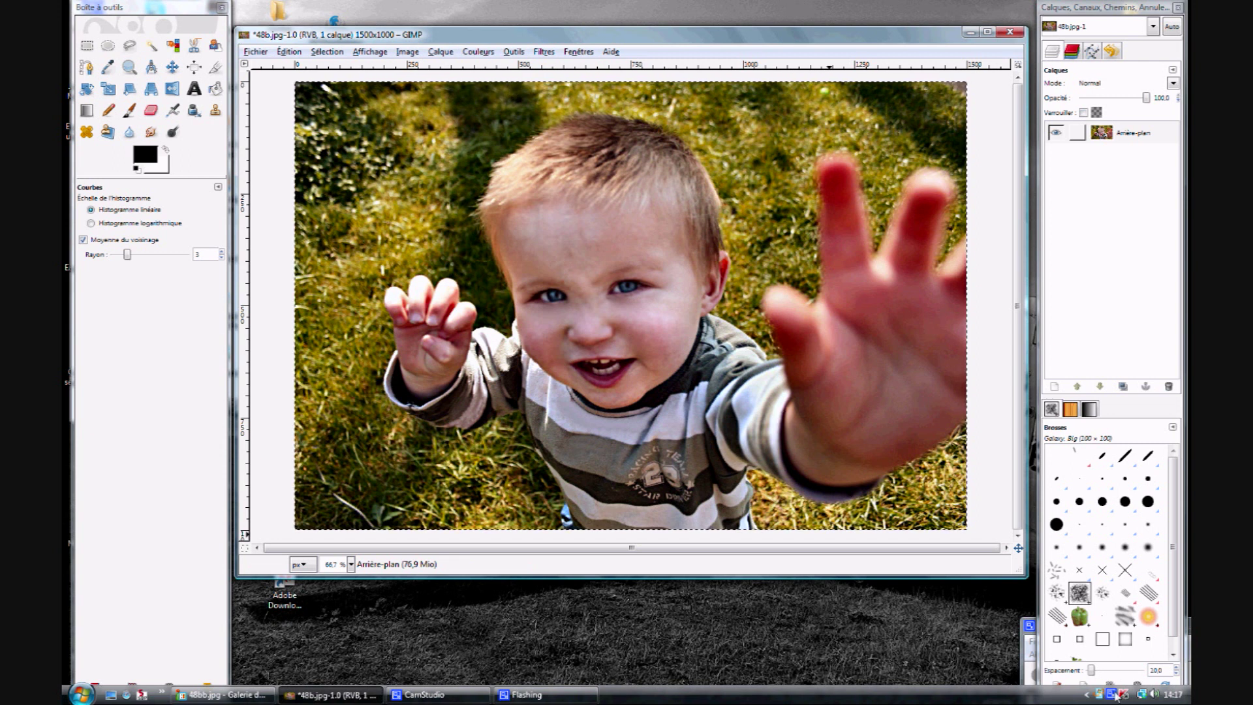
Minimize GIMP and preview 48bbb.jpg, then 48bb.jpg, from the desktop via Aperçu
{"action": "left_click", "coordinate": [350, 693]}
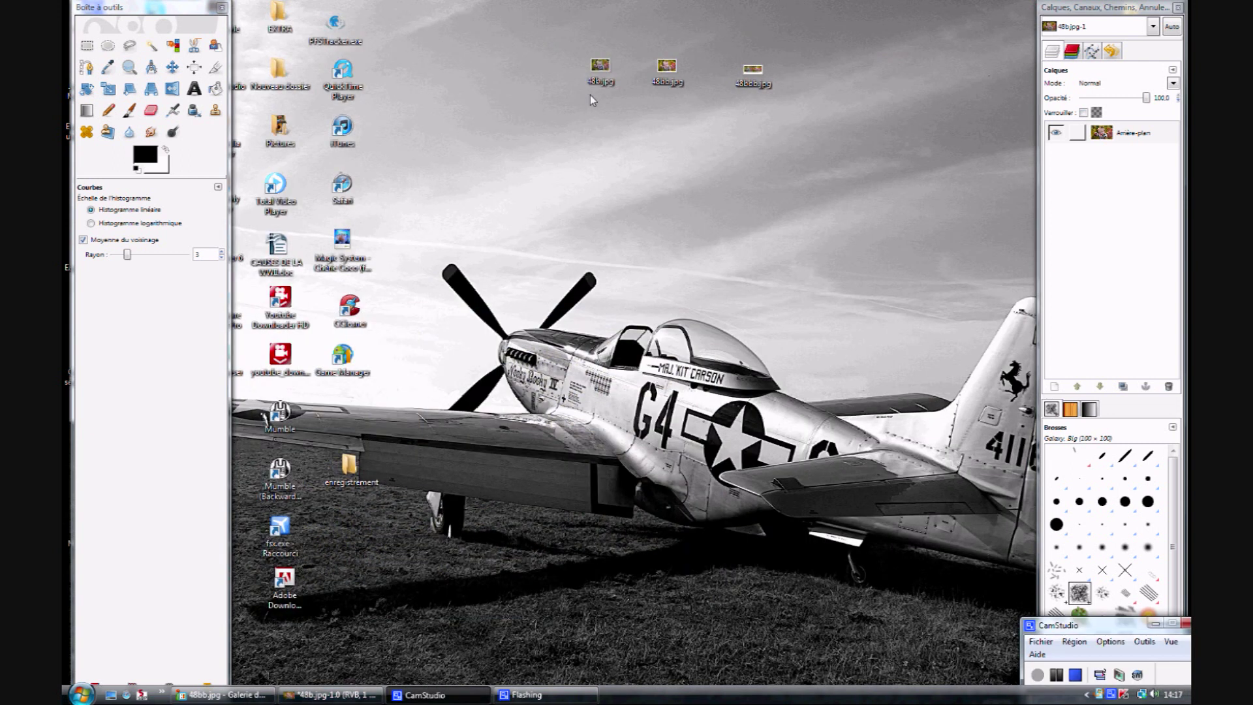
{"action": "right_click", "coordinate": [749, 73]}
{"action": "left_click", "coordinate": [787, 114]}
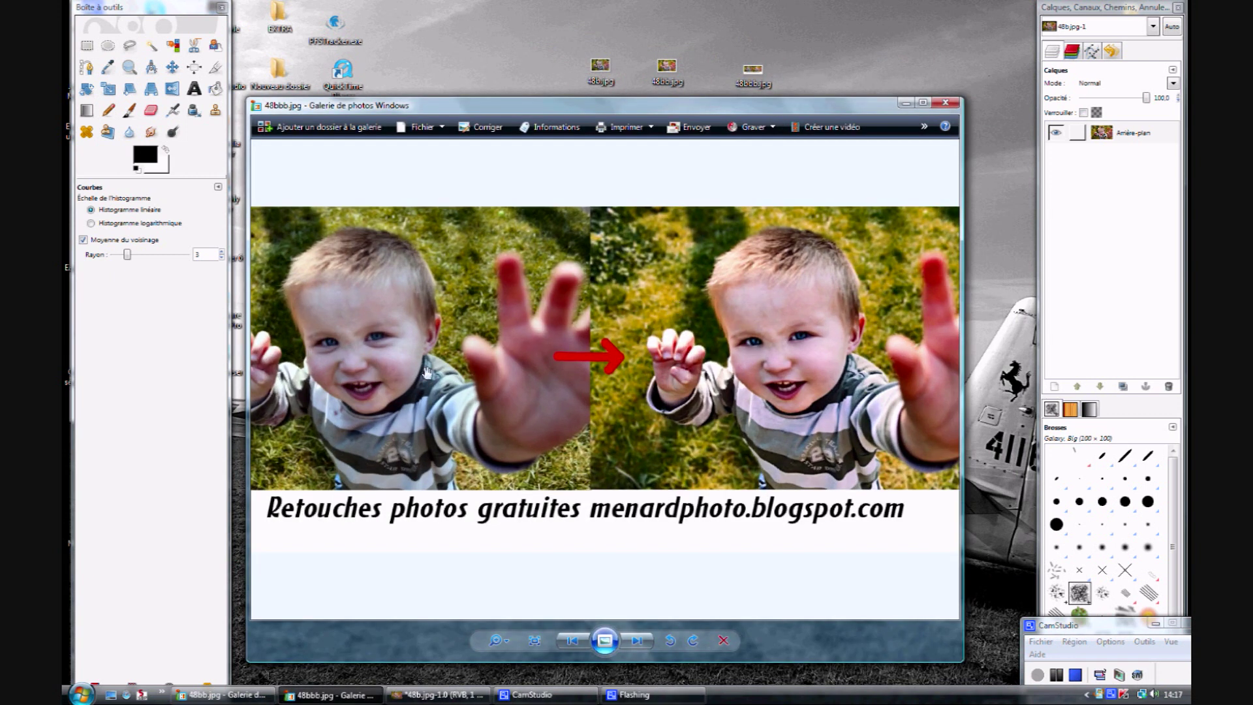
{"action": "right_click", "coordinate": [678, 78]}
{"action": "left_click", "coordinate": [718, 109]}
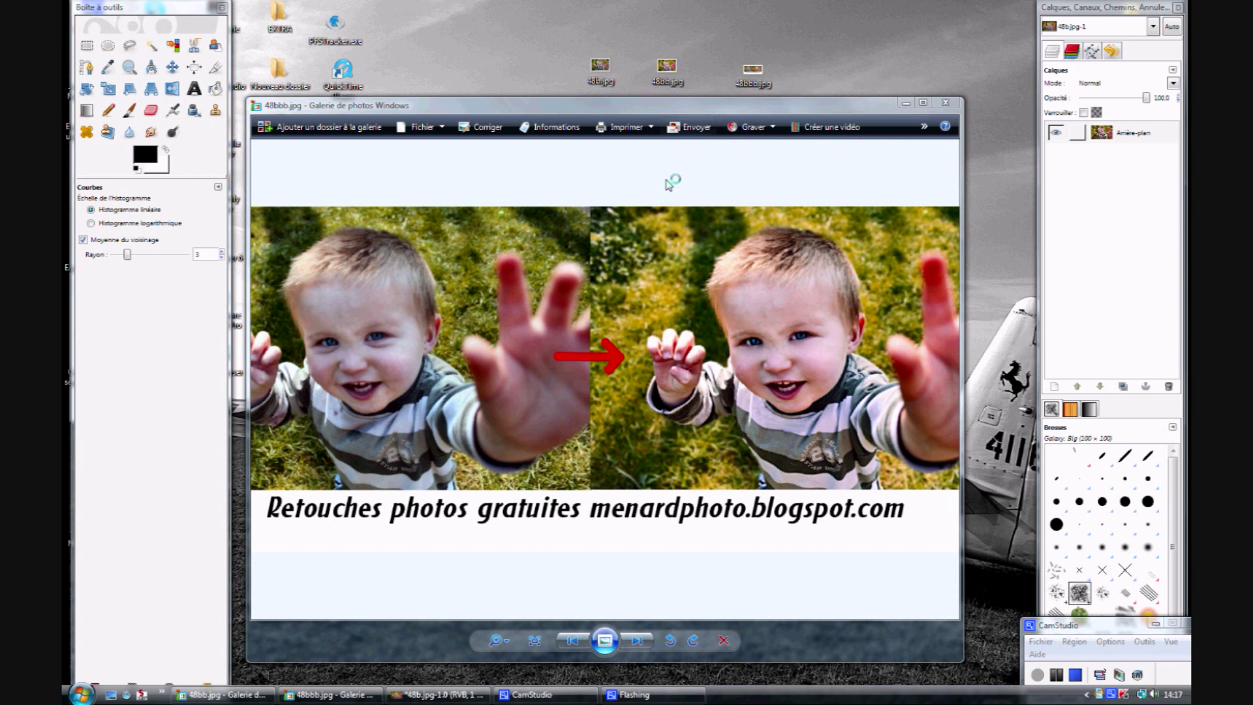